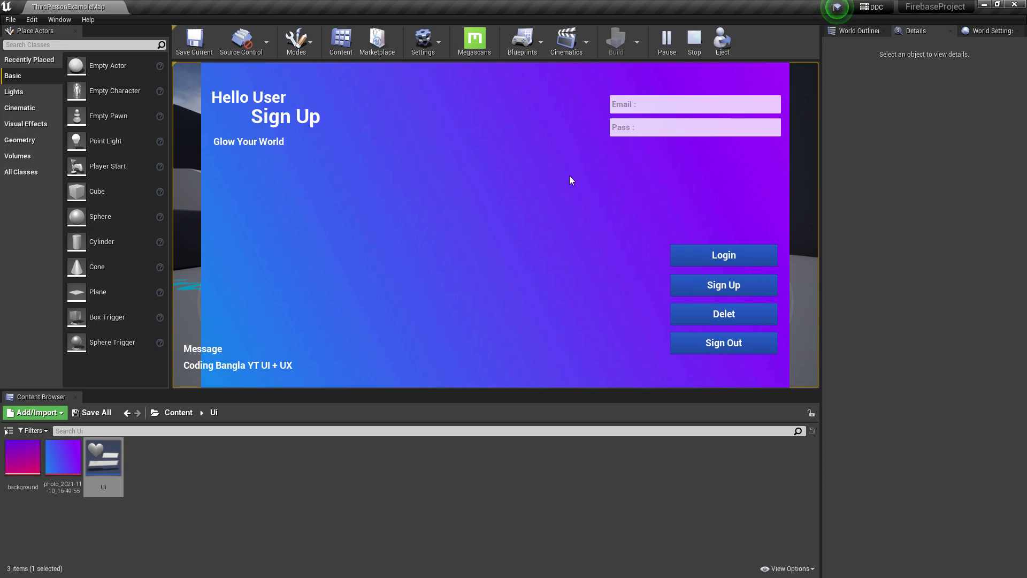
# Stop the running play test and return to the top-level Content folder
pyautogui.press('Escape')
pyautogui.moveTo(482, 225); pyautogui.dragTo(369, 246, button='right')
pyautogui.click(179, 412)
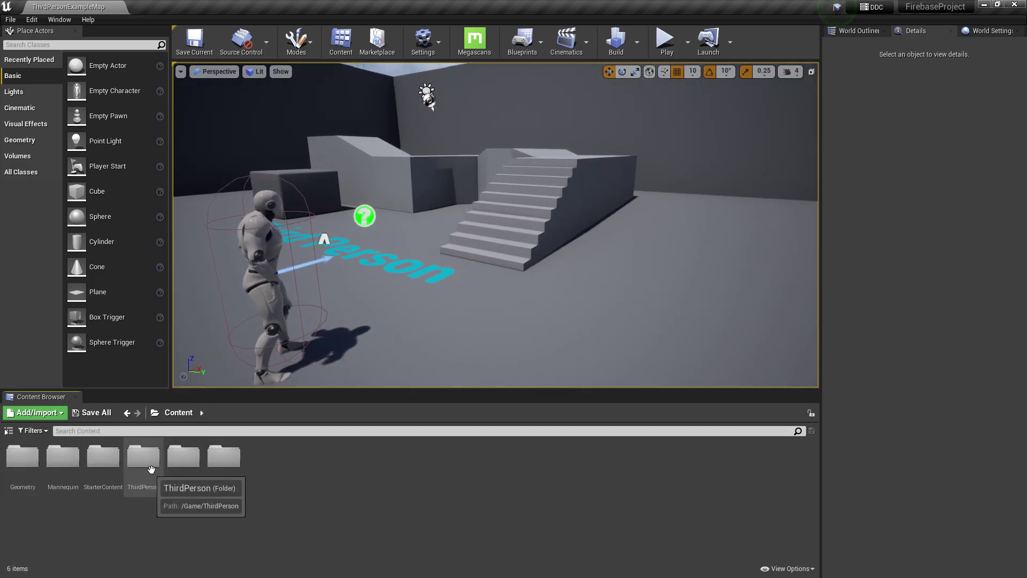
# Open the ThirdPersonCharacter blueprint from ThirdPersonBP > Blueprints
pyautogui.doubleClick(184, 459)
pyautogui.doubleClick(26, 459)
pyautogui.doubleClick(29, 460)
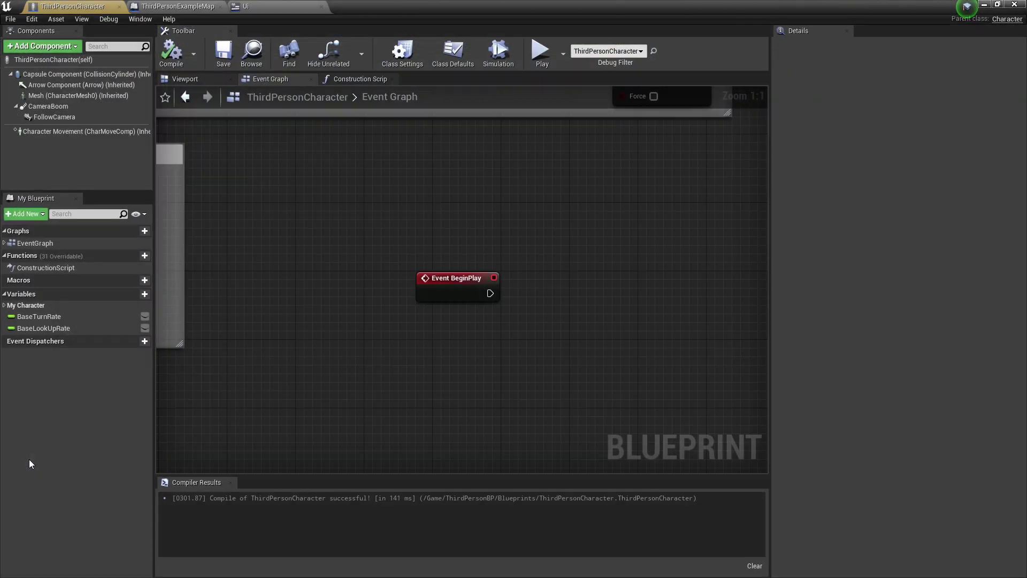
# Cut the Create Ui Widget and Add to Viewport nodes out of the Level Blueprint
pyautogui.click(178, 6)
pyautogui.click(530, 43)
pyautogui.click(551, 120)
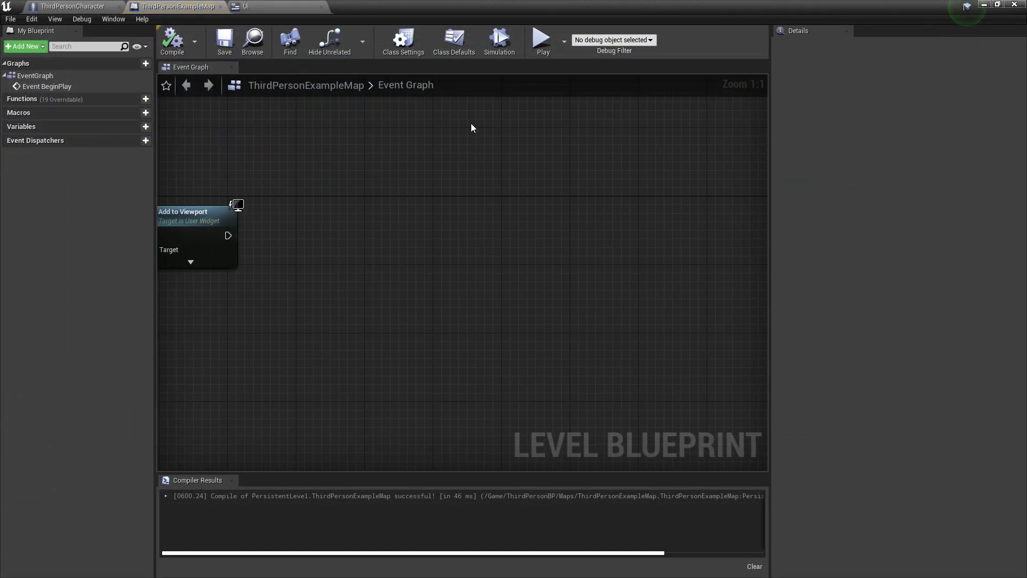
pyautogui.moveTo(478, 250); pyautogui.dragTo(628, 330)
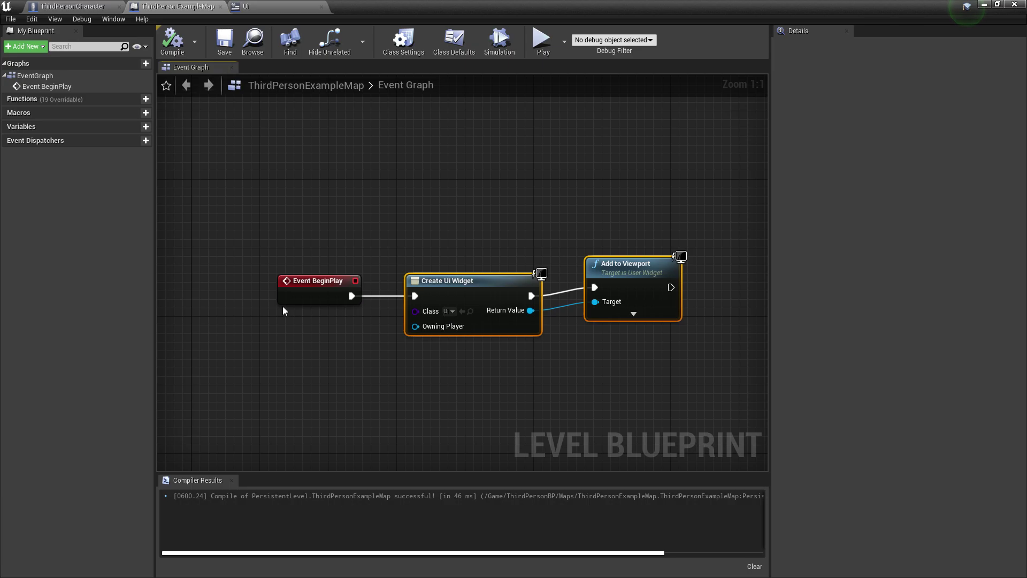
pyautogui.rightClick(442, 300)
pyautogui.click(471, 311)
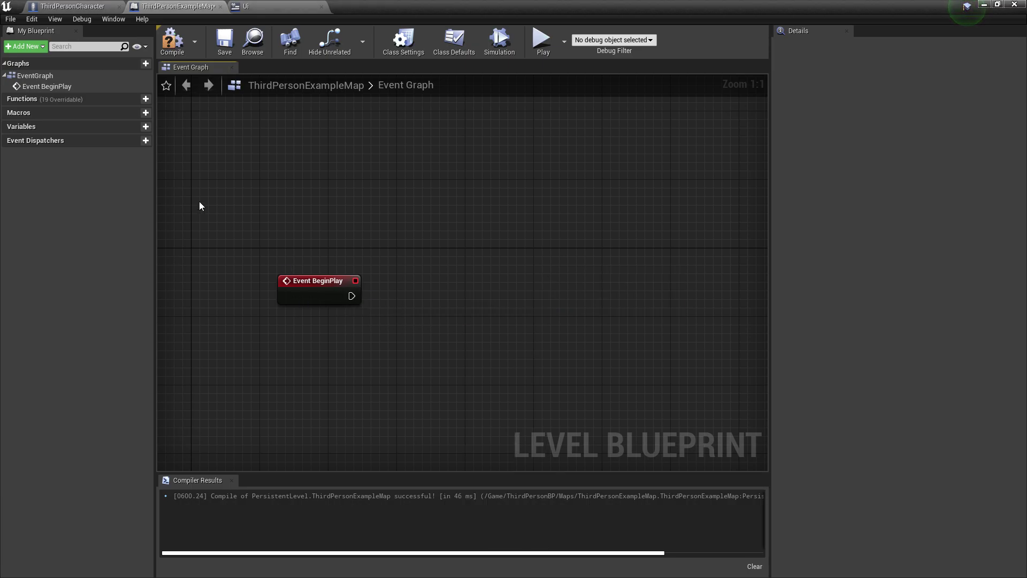
pyautogui.click(72, 6)
# Paste the widget nodes into the character graph and wire Event BeginPlay to Create Ui Widget
pyautogui.moveTo(525, 323); pyautogui.dragTo(376, 239, button='right')
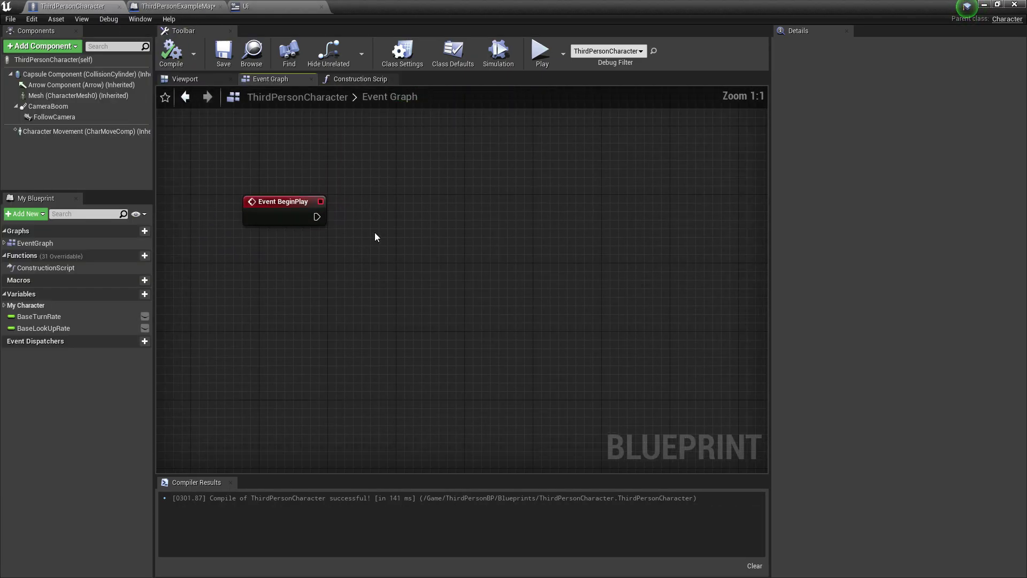
pyautogui.hotkey('ctrl', 'v')
pyautogui.moveTo(395, 209); pyautogui.dragTo(478, 209)
pyautogui.moveTo(306, 217); pyautogui.dragTo(413, 212)
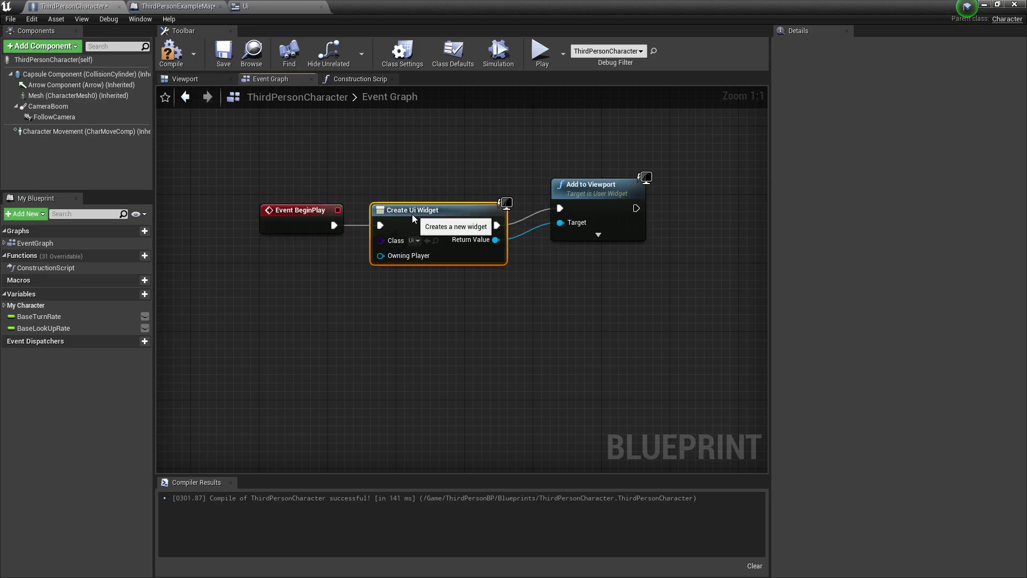
pyautogui.moveTo(580, 212); pyautogui.dragTo(706, 229)
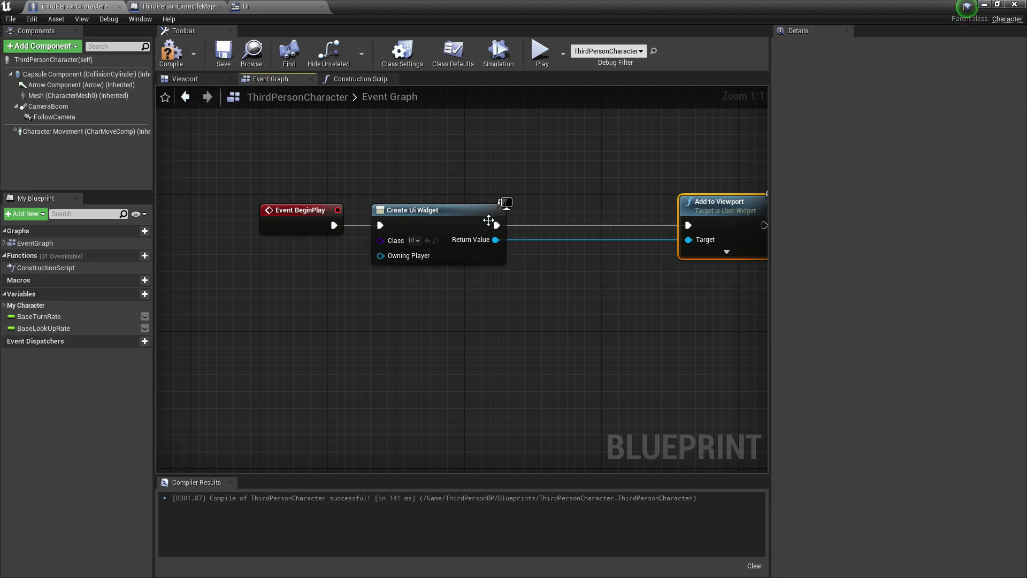
# Promote the Return Value to a 'Ui Data' variable feeding Add to Viewport
pyautogui.rightClick(496, 239)
pyautogui.click(522, 254)
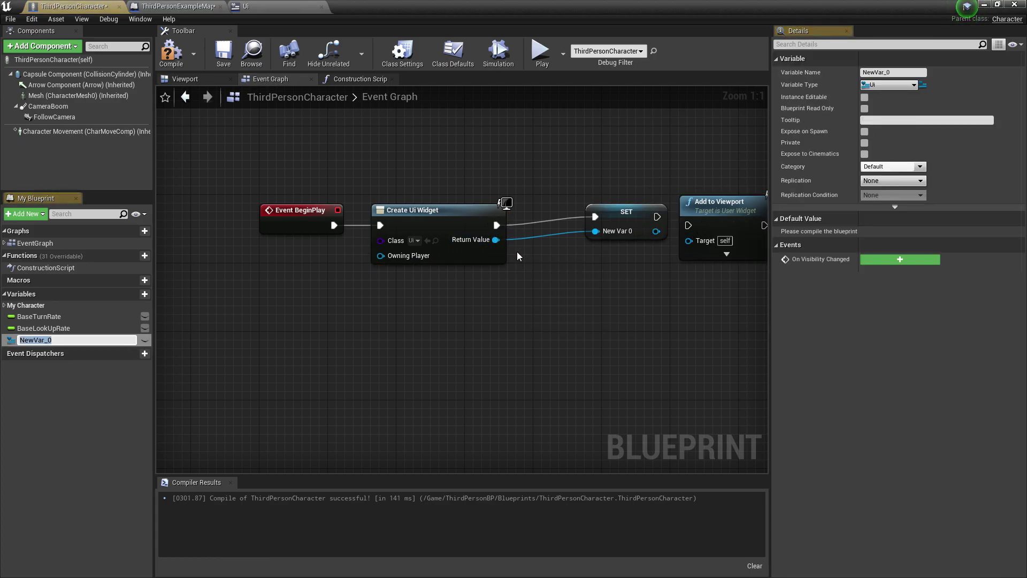
pyautogui.write('Ui Data')
pyautogui.press('Return')
pyautogui.moveTo(649, 217); pyautogui.dragTo(608, 232)
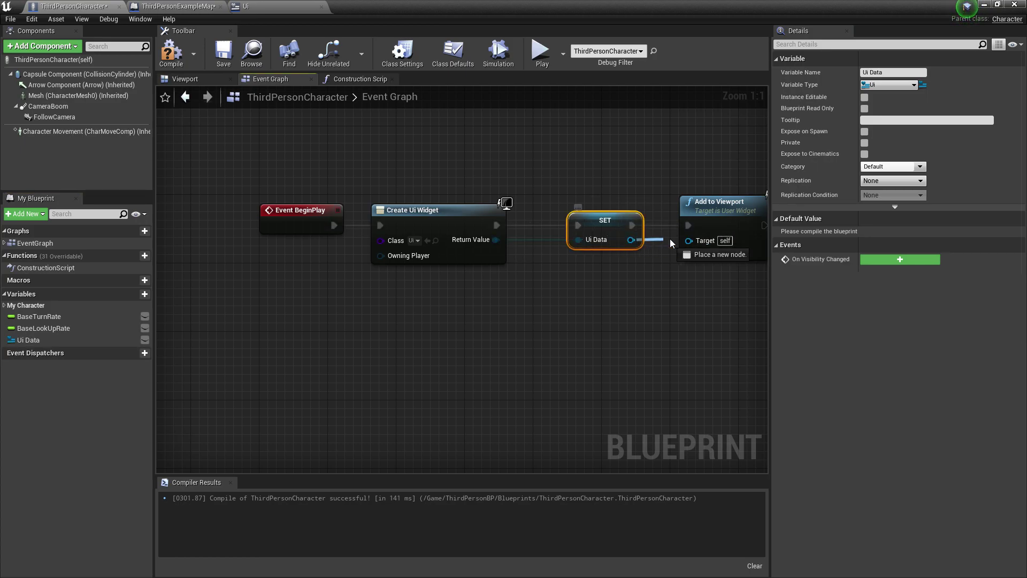
pyautogui.moveTo(689, 243); pyautogui.dragTo(689, 242)
# Compile, save and play-test the level, then reopen ThirdPersonCharacter
pyautogui.click(172, 54)
pyautogui.click(223, 54)
pyautogui.click(985, 4)
pyautogui.click(665, 42)
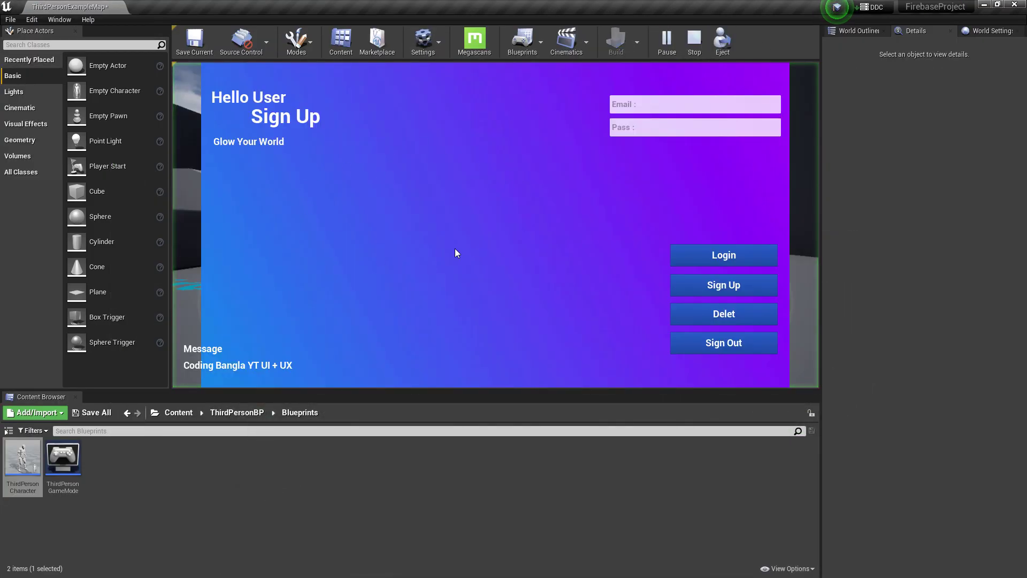
pyautogui.press('Escape')
pyautogui.doubleClick(11, 485)
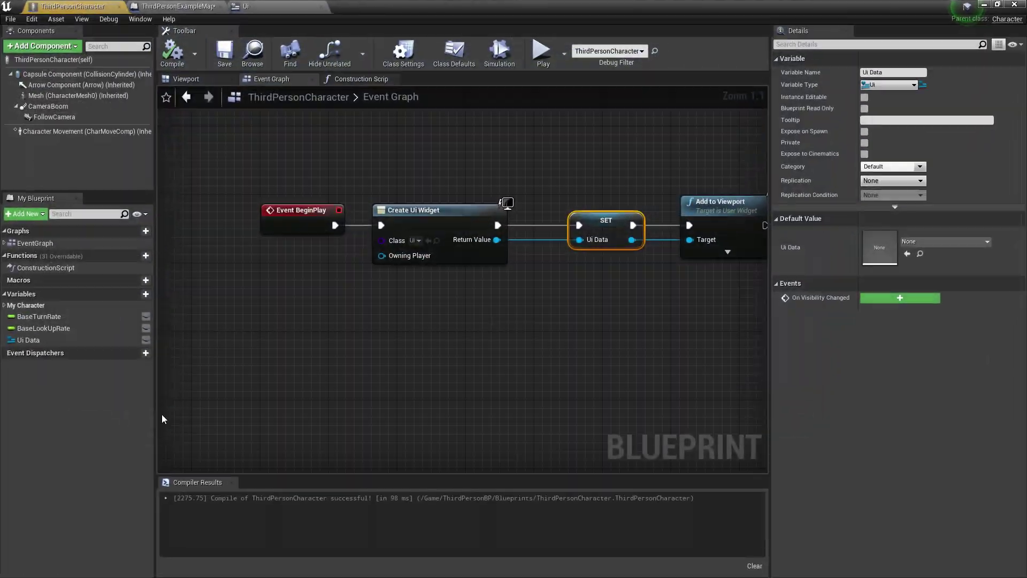
# Add a Current User node to the character graph via the 'auth' search
pyautogui.rightClick(320, 320)
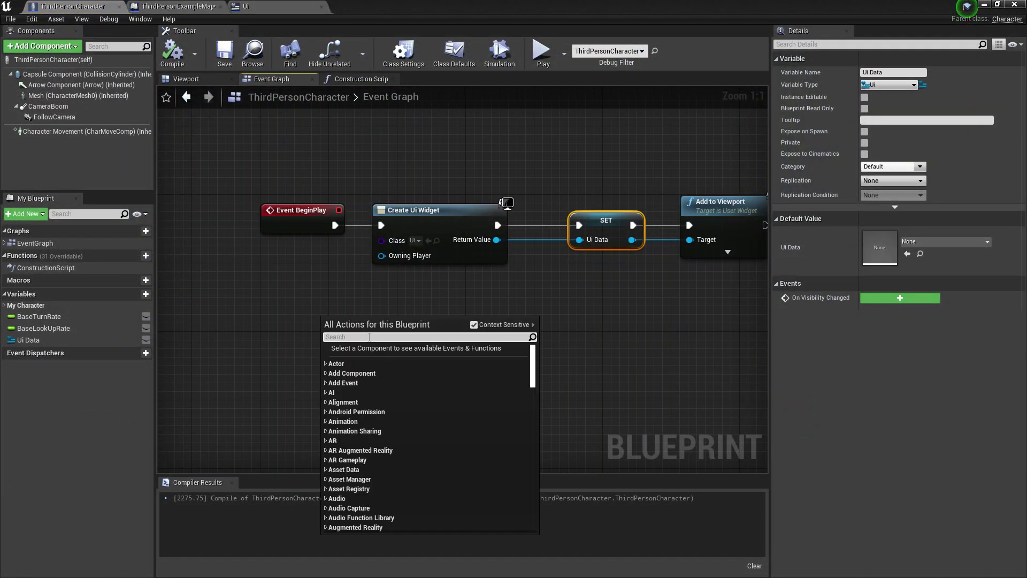
pyautogui.write('get')
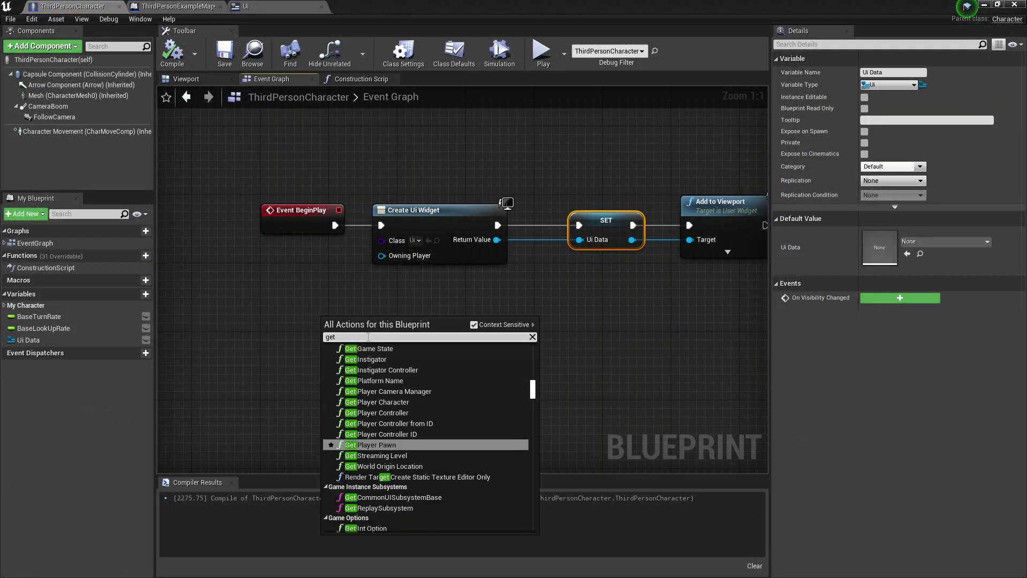
pyautogui.write(' cur')
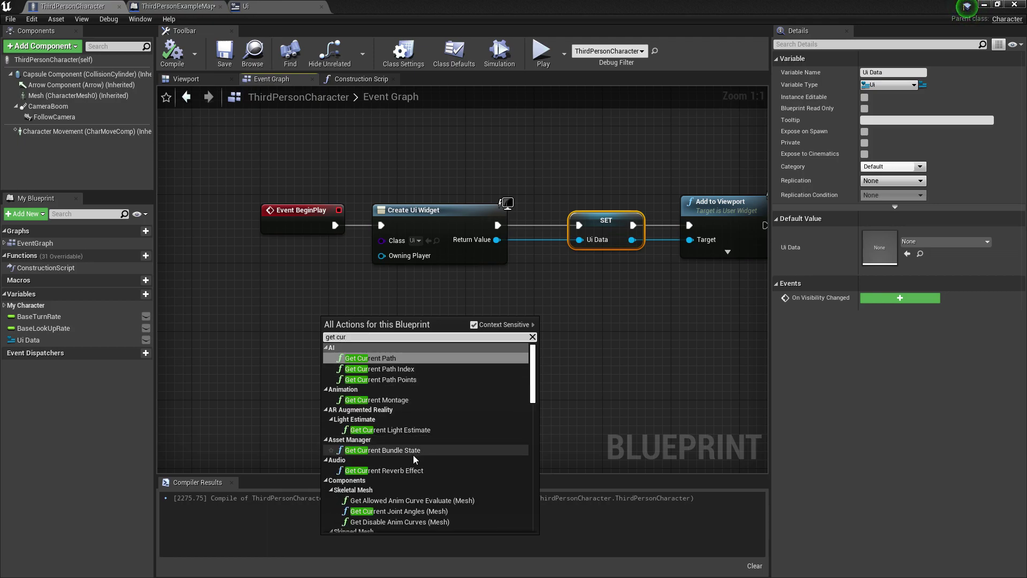
pyautogui.scroll(-5, 411, 455)
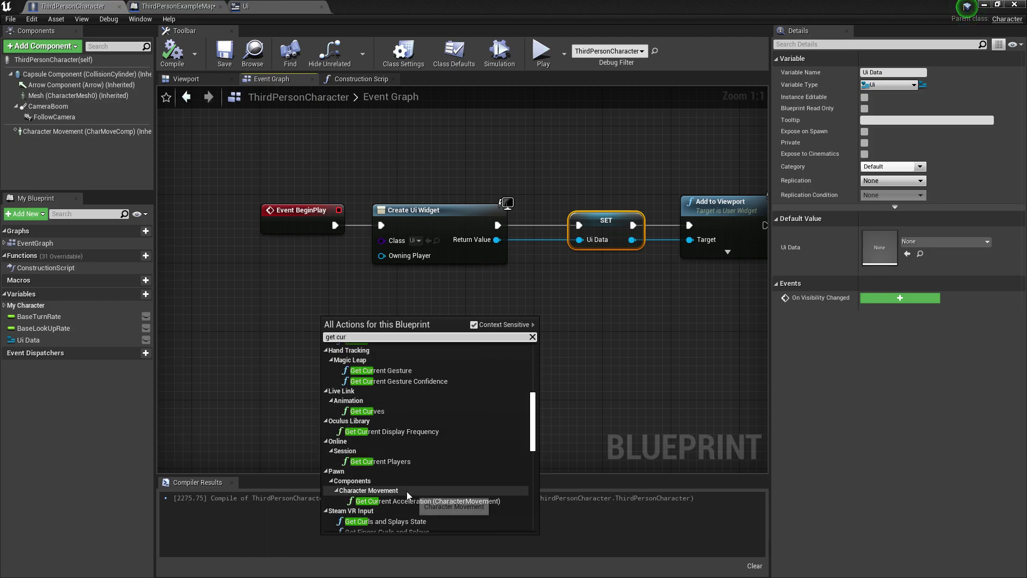
pyautogui.scroll(-5, 393, 425)
pyautogui.scroll(4, 396, 415)
pyautogui.press('BackSpace')
pyautogui.press('BackSpace')
pyautogui.press('BackSpace')
pyautogui.press('BackSpace')
pyautogui.press('BackSpace')
pyautogui.press('BackSpace')
pyautogui.press('BackSpace')
pyautogui.write('auth')
pyautogui.scroll(-3, 422, 438)
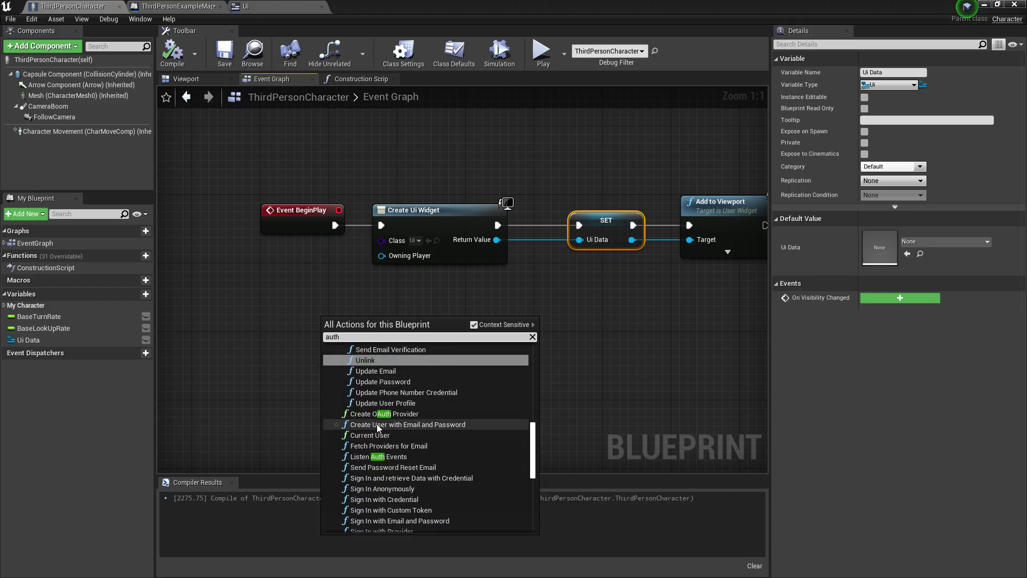
pyautogui.click(372, 435)
# Check the User pin with an Is Valid node running after Add to Viewport
pyautogui.moveTo(392, 336); pyautogui.dragTo(454, 333)
pyautogui.write('is va')
pyautogui.click(490, 392)
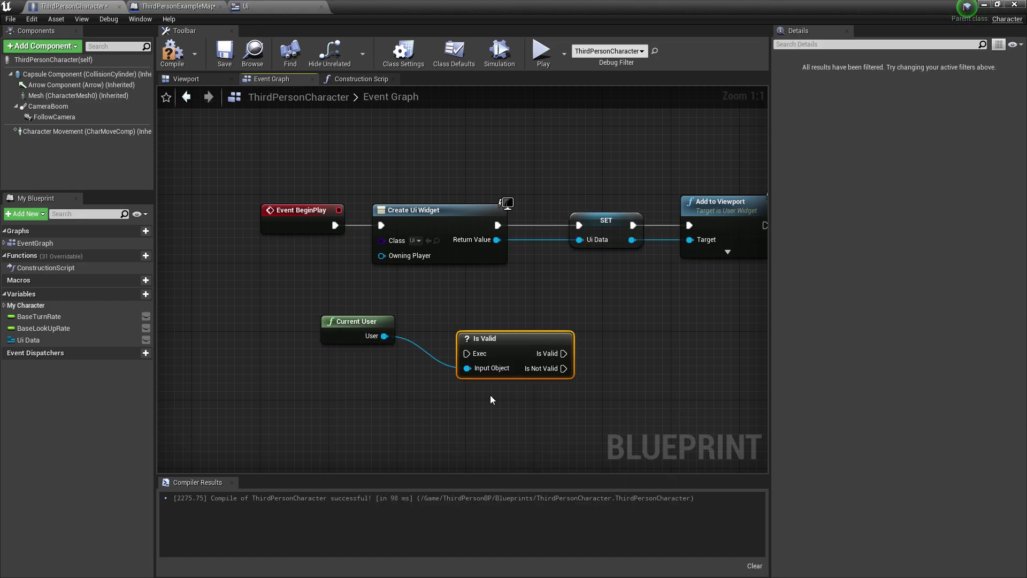
pyautogui.moveTo(386, 306); pyautogui.dragTo(302, 306, button='right')
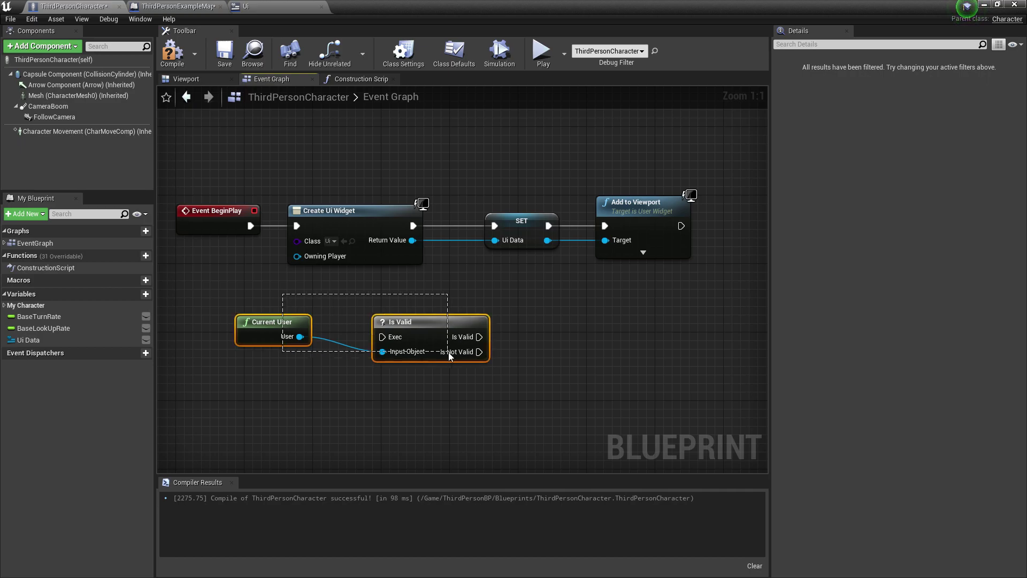
pyautogui.moveTo(449, 356); pyautogui.dragTo(449, 355)
pyautogui.moveTo(428, 322); pyautogui.dragTo(701, 305)
pyautogui.moveTo(701, 305); pyautogui.dragTo(417, 352, button='right')
pyautogui.moveTo(562, 310); pyautogui.dragTo(497, 367)
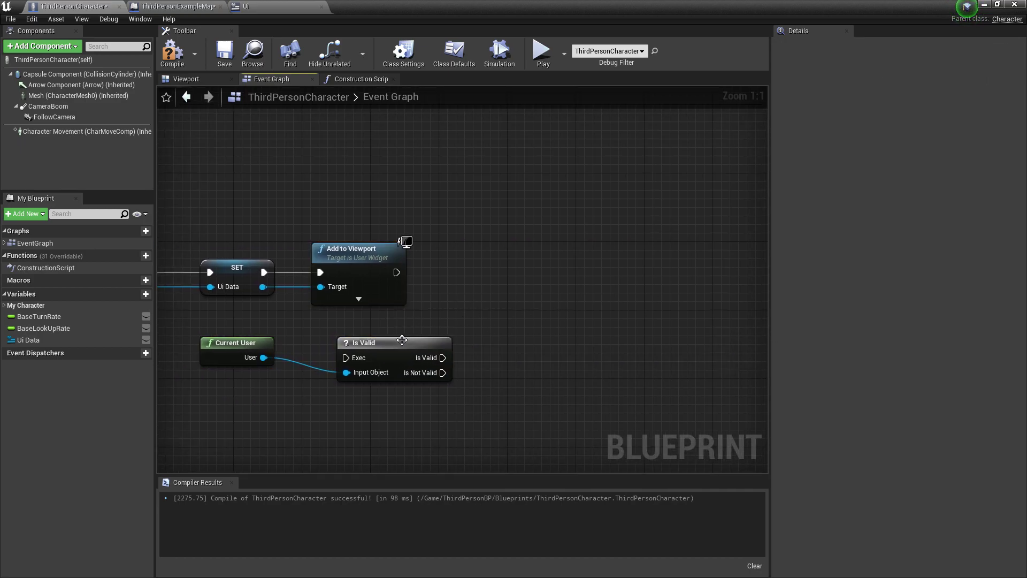
pyautogui.moveTo(403, 340); pyautogui.dragTo(565, 280)
pyautogui.moveTo(235, 343); pyautogui.dragTo(382, 343)
pyautogui.click(547, 296)
pyautogui.moveTo(546, 295); pyautogui.dragTo(457, 279)
pyautogui.moveTo(490, 267); pyautogui.dragTo(498, 258)
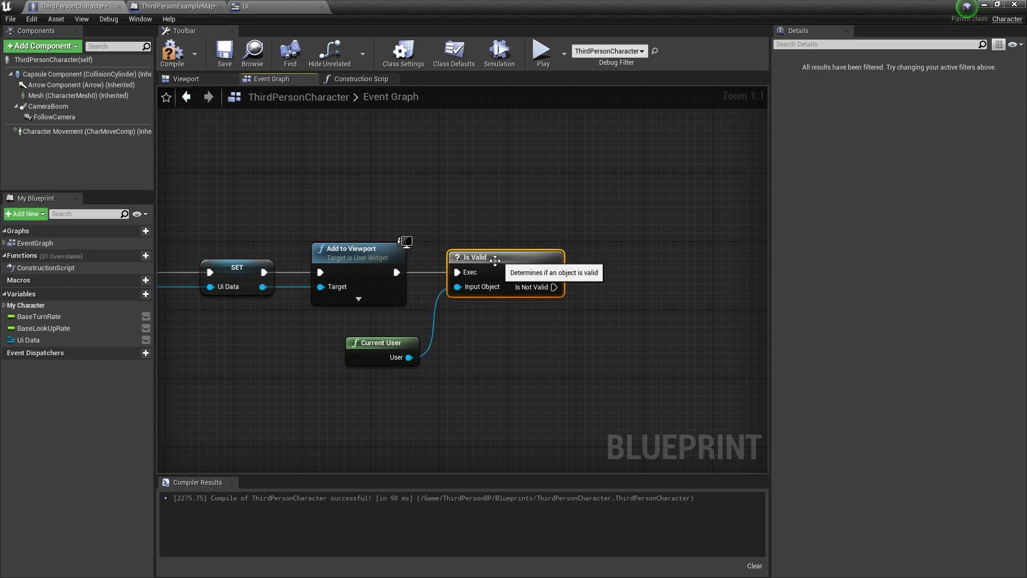
# Add a Set Visibility node targeting Ui Data
pyautogui.moveTo(263, 287); pyautogui.dragTo(670, 292)
pyautogui.write('set vis')
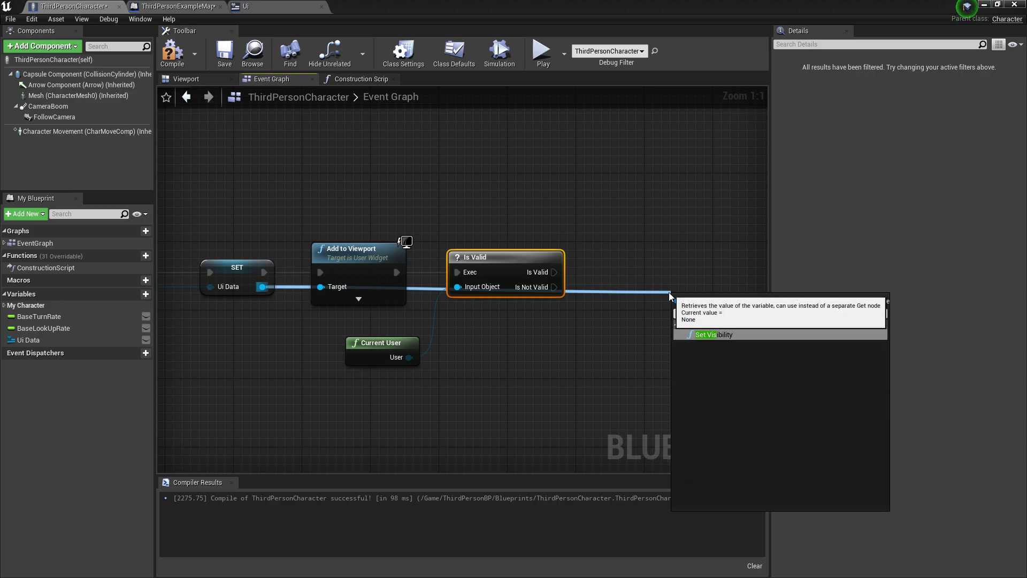
pyautogui.click(712, 335)
# Route the Ui Data wire through reroute knots and set visibility Hidden when Is Valid
pyautogui.moveTo(562, 334); pyautogui.dragTo(469, 339, button='right')
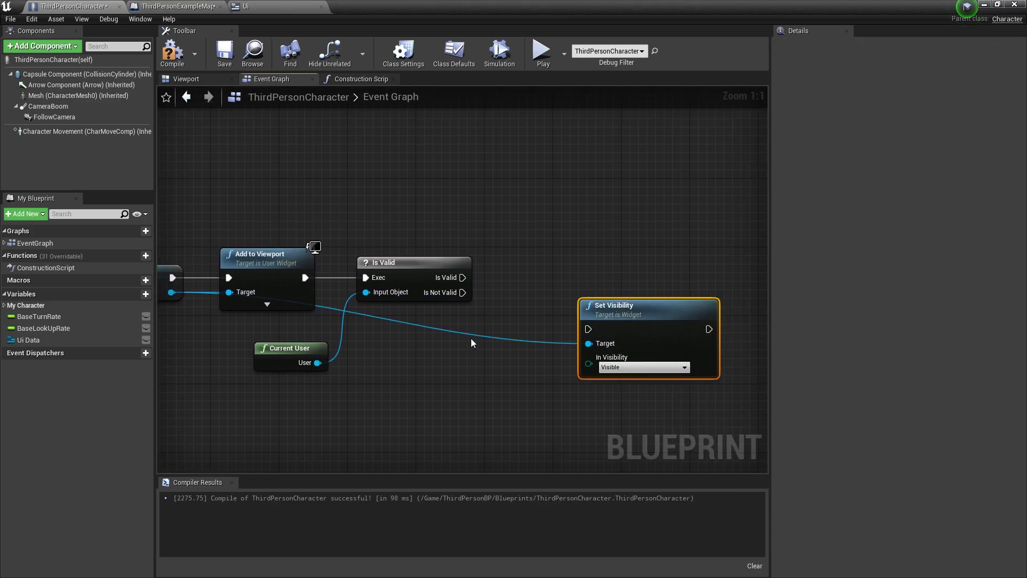
pyautogui.doubleClick(482, 335)
pyautogui.doubleClick(359, 321)
pyautogui.moveTo(360, 322); pyautogui.dragTo(199, 343)
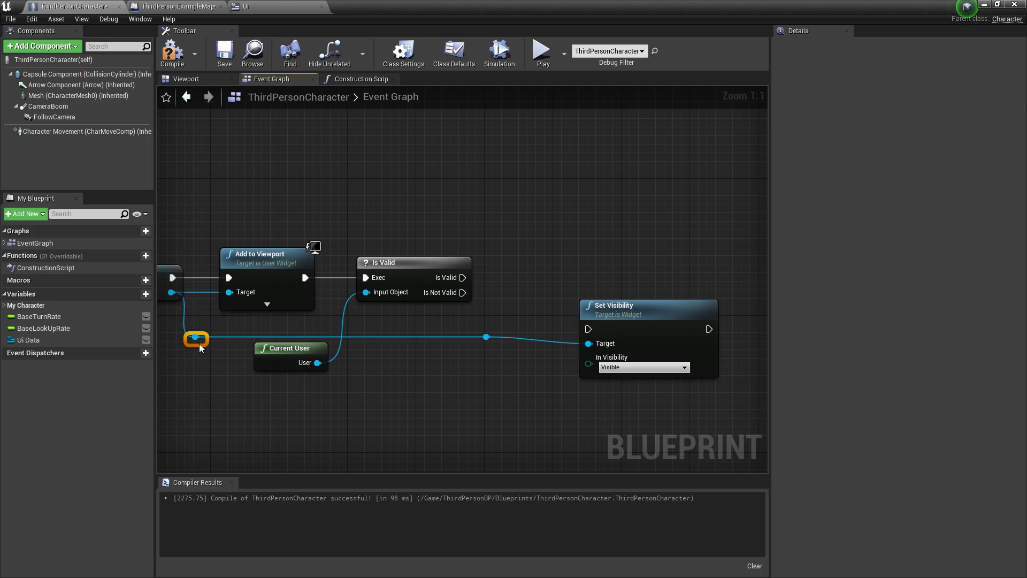
pyautogui.moveTo(677, 322); pyautogui.dragTo(667, 220)
pyautogui.moveTo(462, 277); pyautogui.dragTo(501, 276)
pyautogui.moveTo(584, 227); pyautogui.dragTo(668, 296)
pyautogui.click(635, 264)
pyautogui.click(616, 289)
# Duplicate Set Visibility for Is Not Valid with Visible, then compile
pyautogui.hotkey('ctrl', 'w')
pyautogui.moveTo(462, 293); pyautogui.dragTo(486, 338)
pyautogui.click(635, 352)
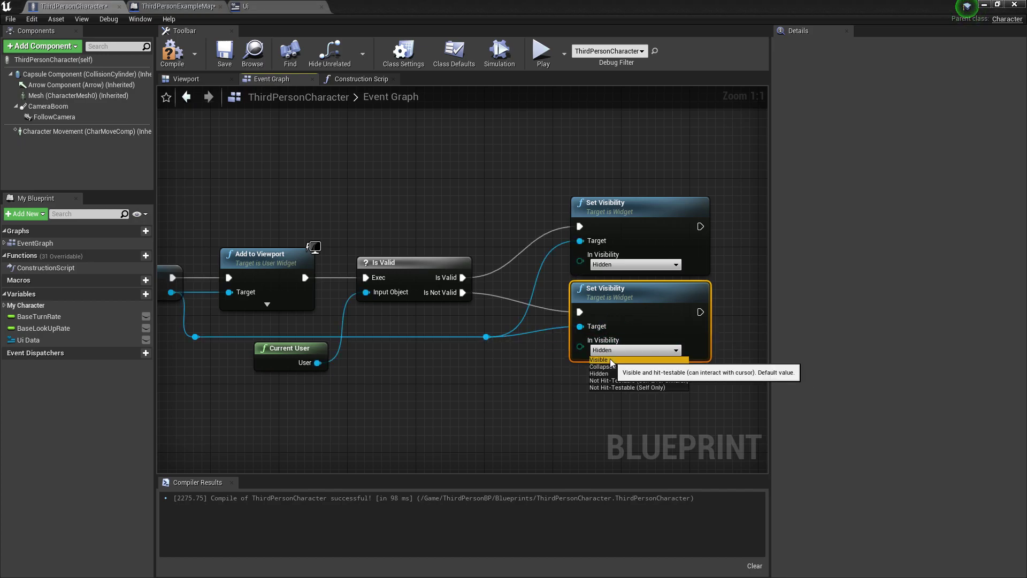
pyautogui.click(615, 363)
pyautogui.moveTo(646, 293); pyautogui.dragTo(645, 301)
pyautogui.click(460, 323)
pyautogui.click(179, 56)
pyautogui.moveTo(366, 269); pyautogui.dragTo(698, 279, button='right')
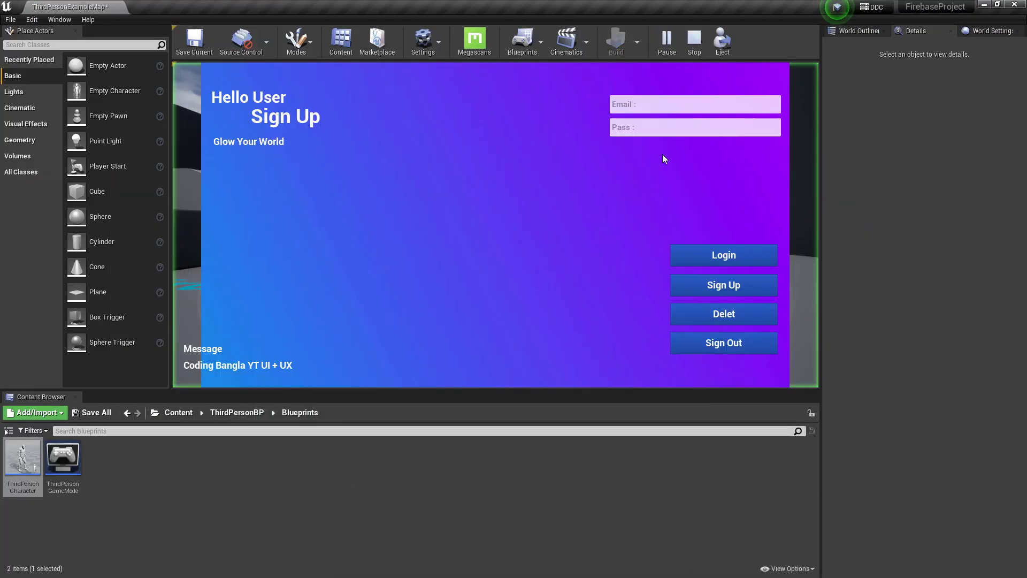
# Log in on the login screen with the test account's e-mail and password
pyautogui.press('F11')
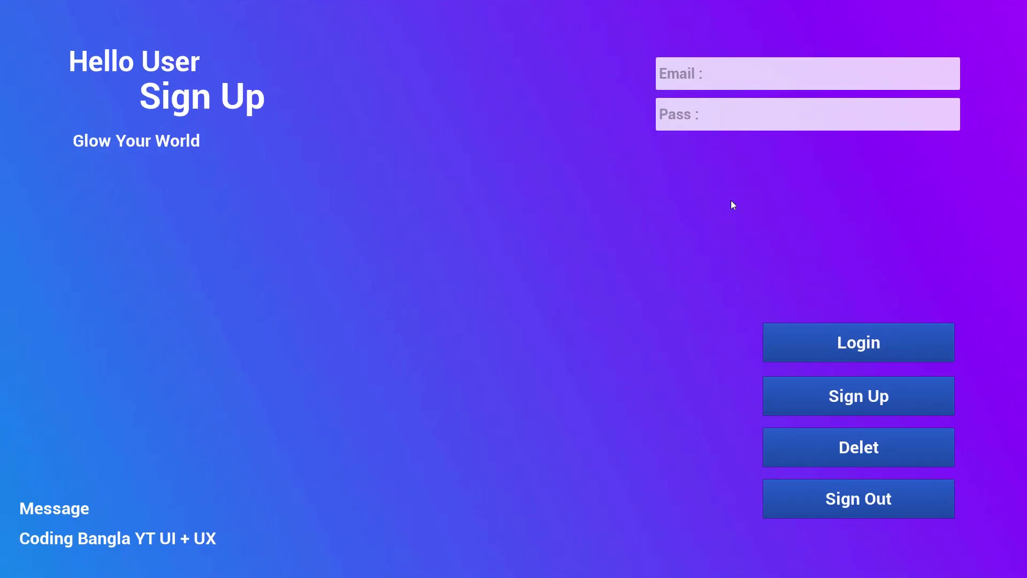
pyautogui.press('F11')
pyautogui.click(643, 112)
pyautogui.click(648, 131)
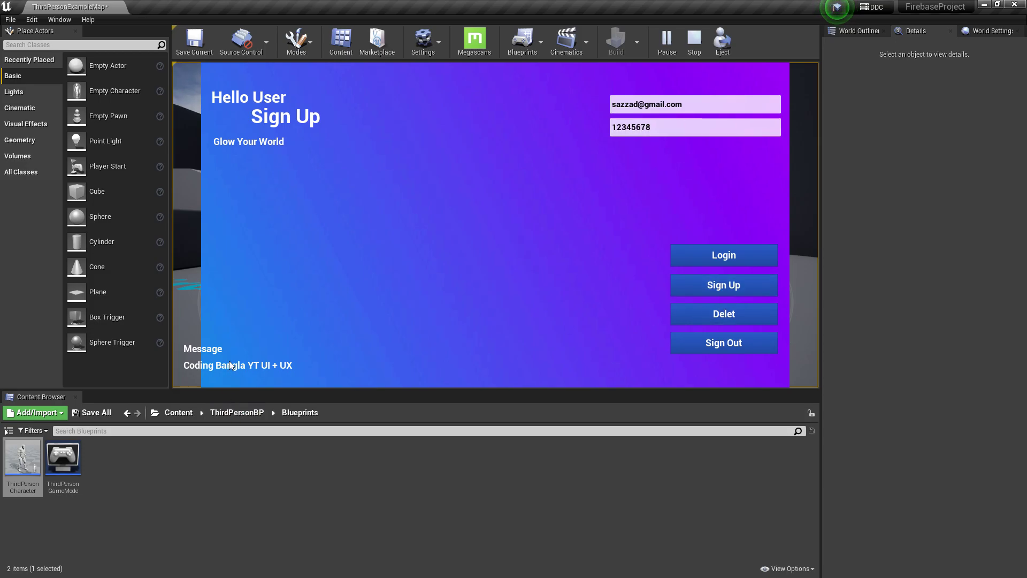
pyautogui.click(718, 253)
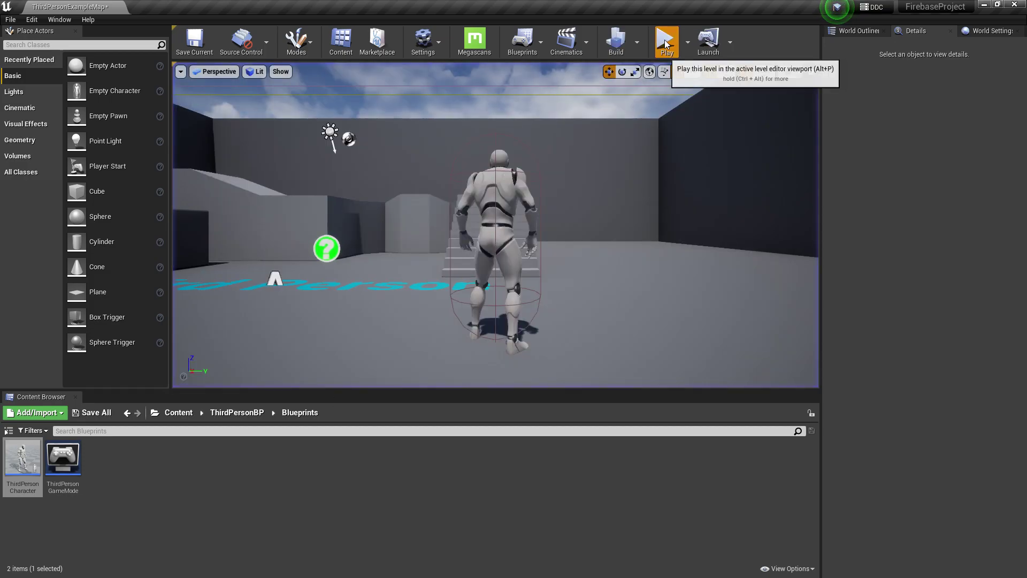
# Replay the level and run the character toward the stairs, skipping the login screen
pyautogui.click(601, 224)
pyautogui.press('w')
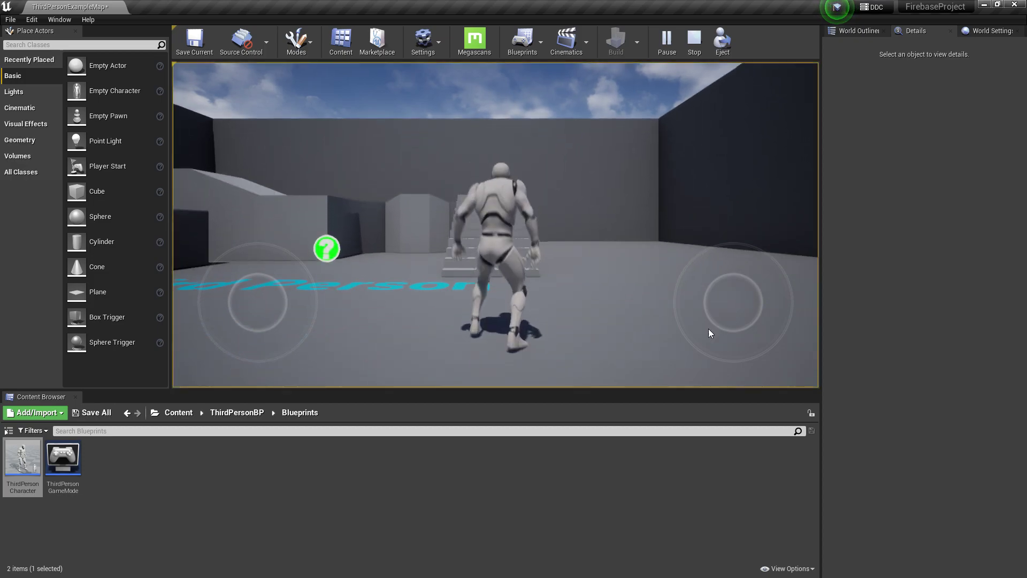
pyautogui.press('w')
pyautogui.moveTo(628, 208); pyautogui.dragTo(672, 222)
pyautogui.press('w')
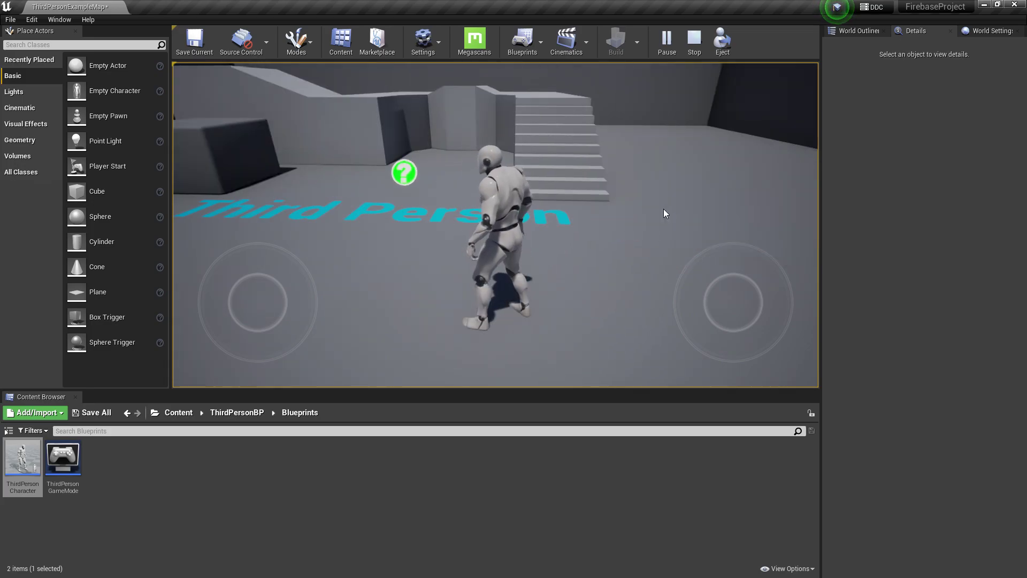
pyautogui.press('Escape')
pyautogui.click(662, 48)
pyautogui.press('w')
pyautogui.moveTo(572, 246); pyautogui.dragTo(208, 228)
# End the play session and create a Widget Blueprint named UI_2 in Content/Ui
pyautogui.press('Escape')
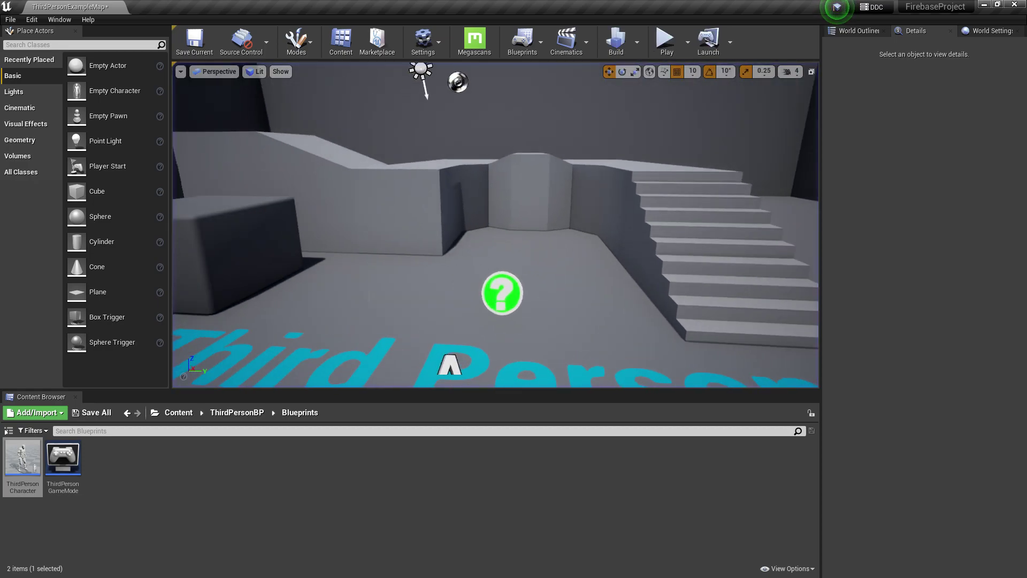
pyautogui.click(178, 413)
pyautogui.doubleClick(223, 459)
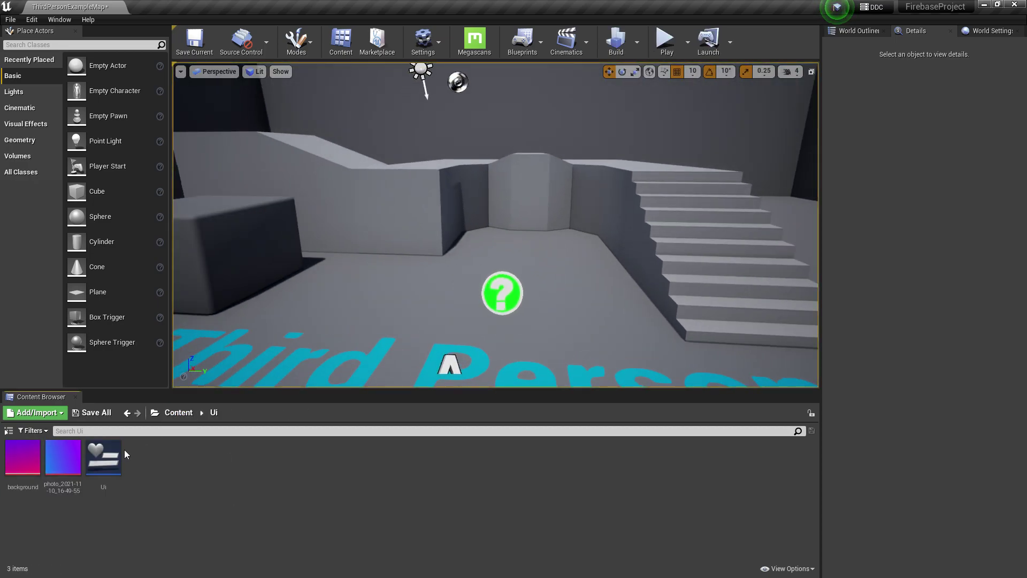
pyautogui.rightClick(160, 464)
pyautogui.moveTo(183, 457)
pyautogui.click(293, 527)
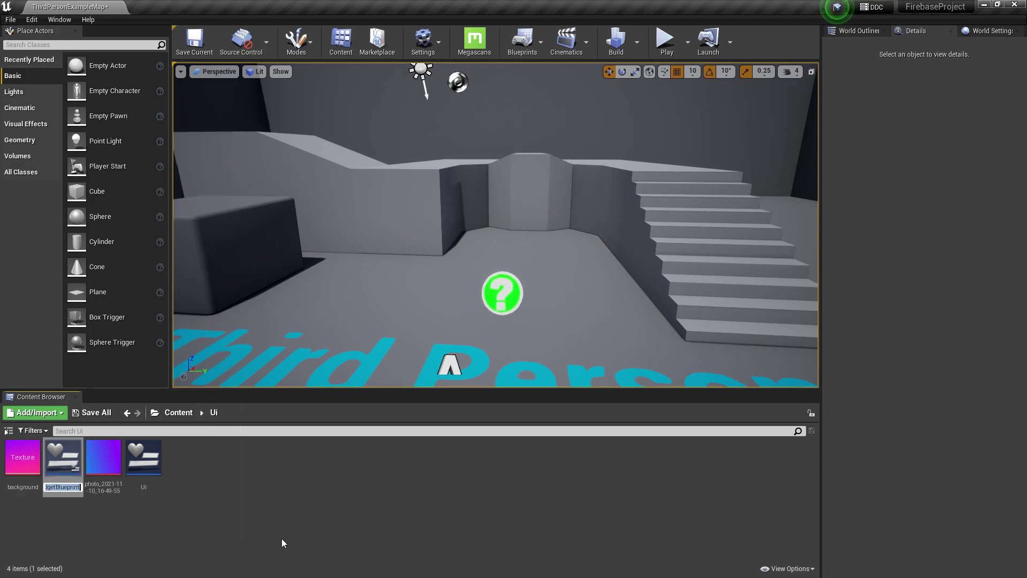
pyautogui.write('UI')
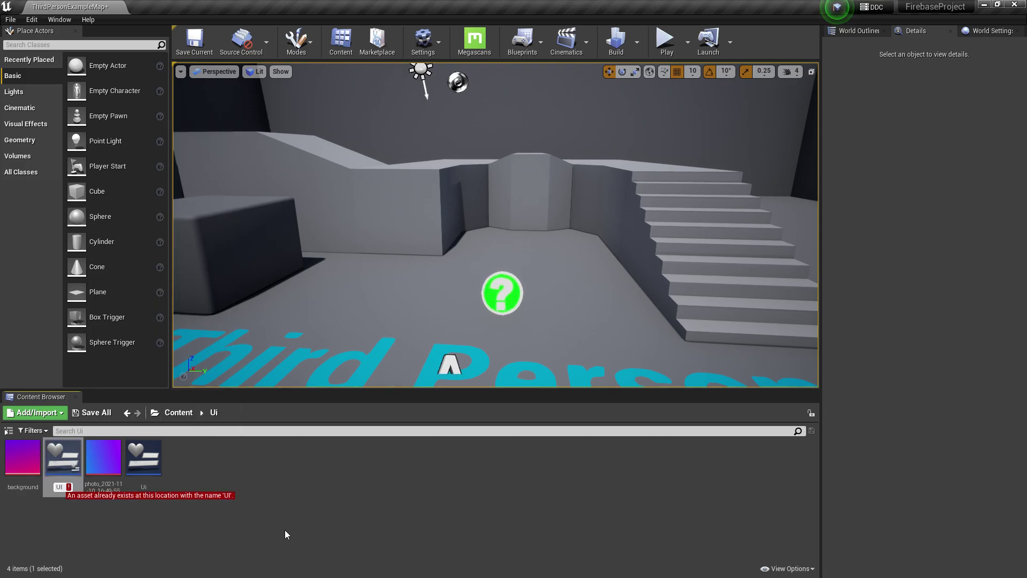
pyautogui.write('_2')
pyautogui.press('Return')
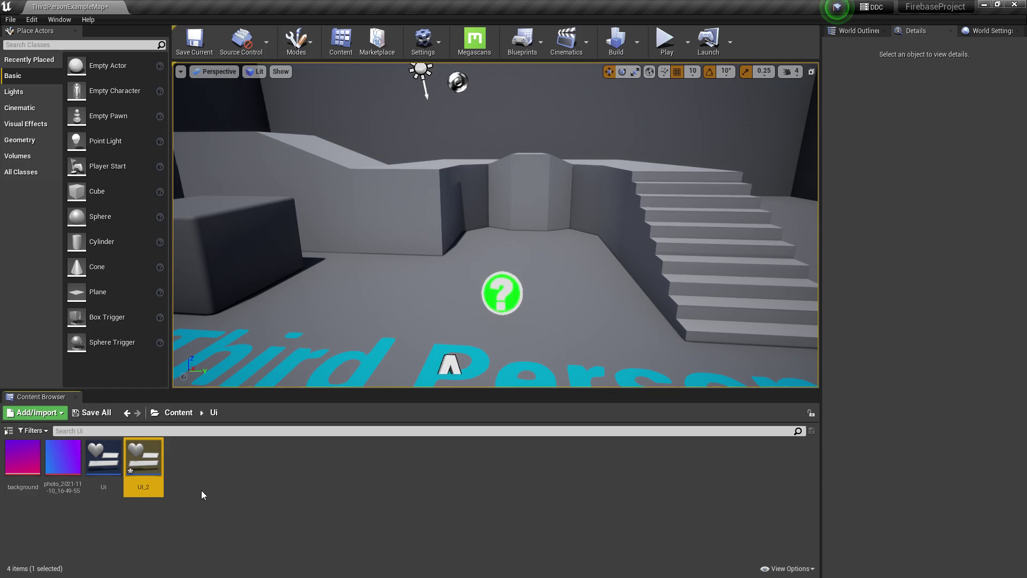
# Place the background texture in UI_2, about 404 units wide at the canvas's left edge
pyautogui.doubleClick(140, 456)
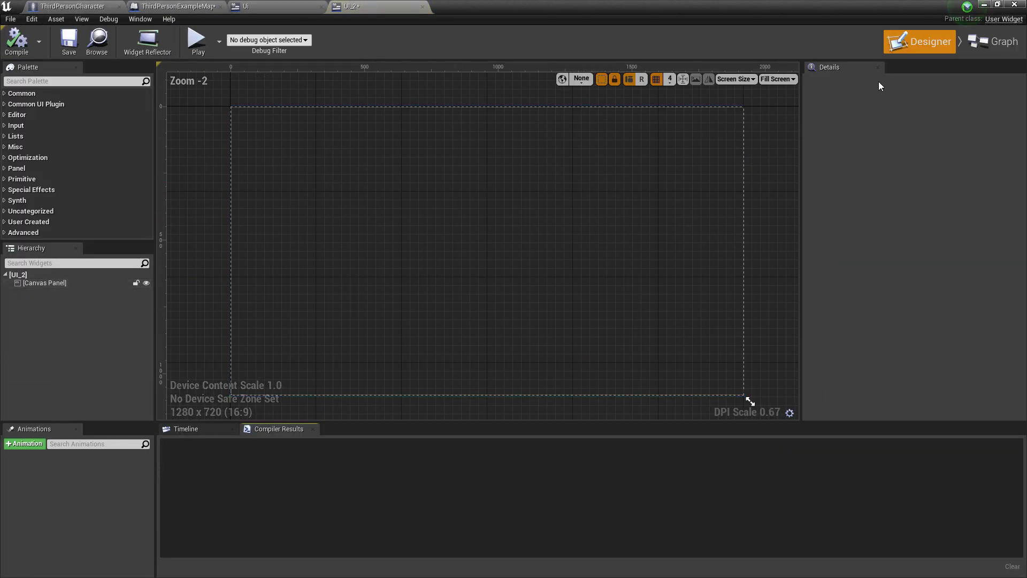
pyautogui.moveTo(623, 6); pyautogui.dragTo(623, 47)
pyautogui.moveTo(23, 458); pyautogui.dragTo(248, 215)
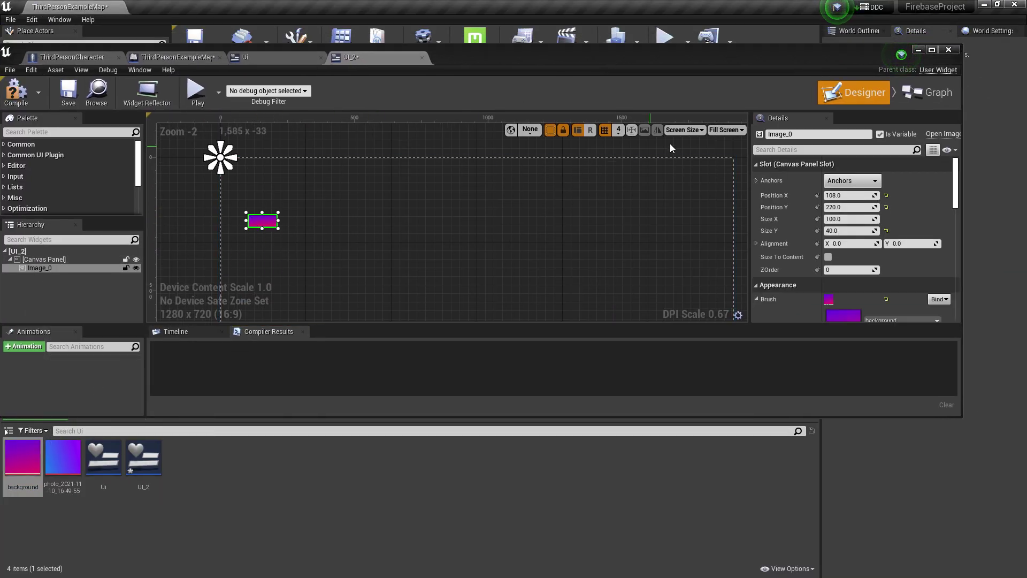
pyautogui.click(931, 49)
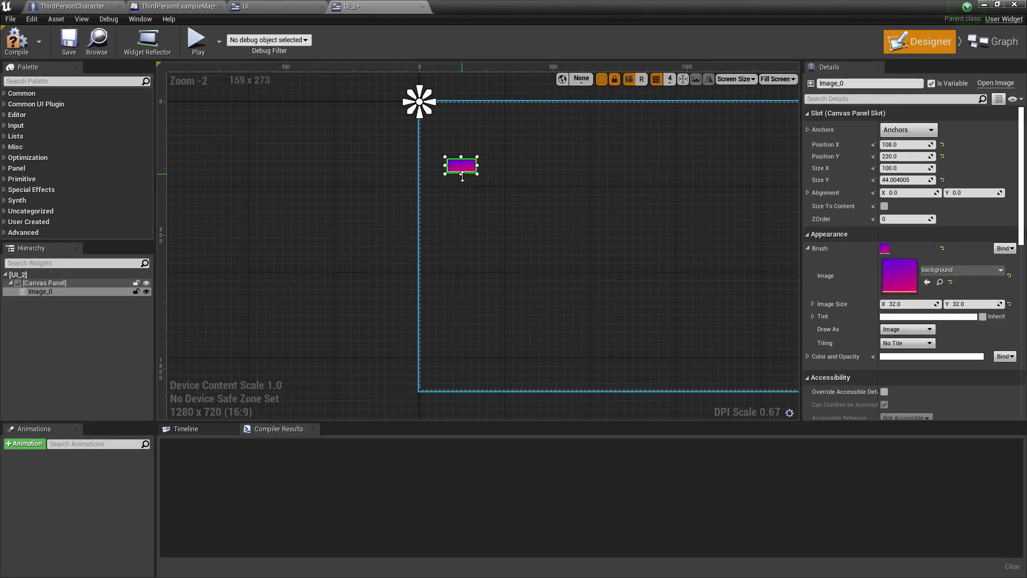
pyautogui.moveTo(461, 172); pyautogui.dragTo(462, 367)
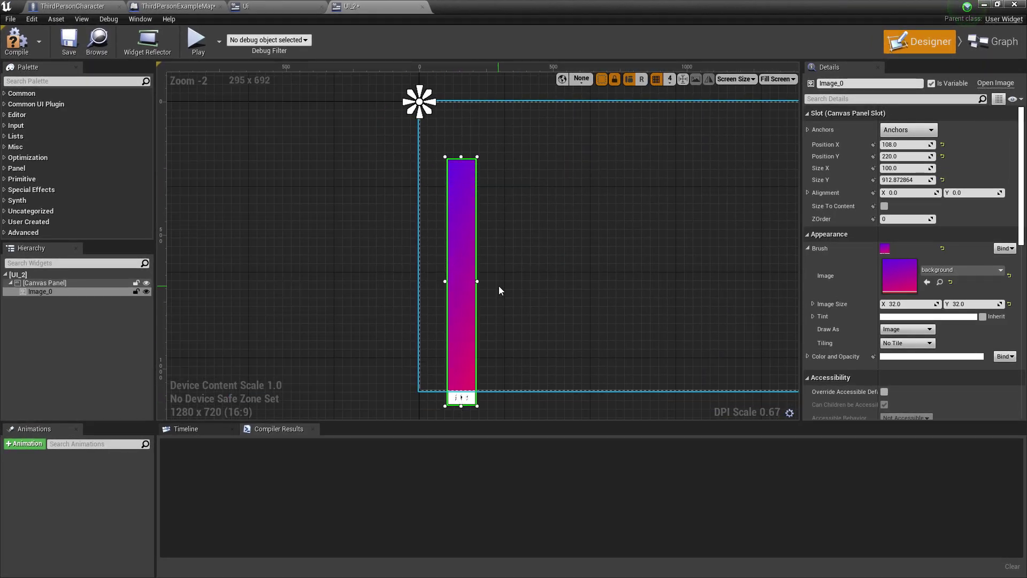
pyautogui.scroll(3, 464, 272)
pyautogui.moveTo(460, 275); pyautogui.dragTo(593, 265)
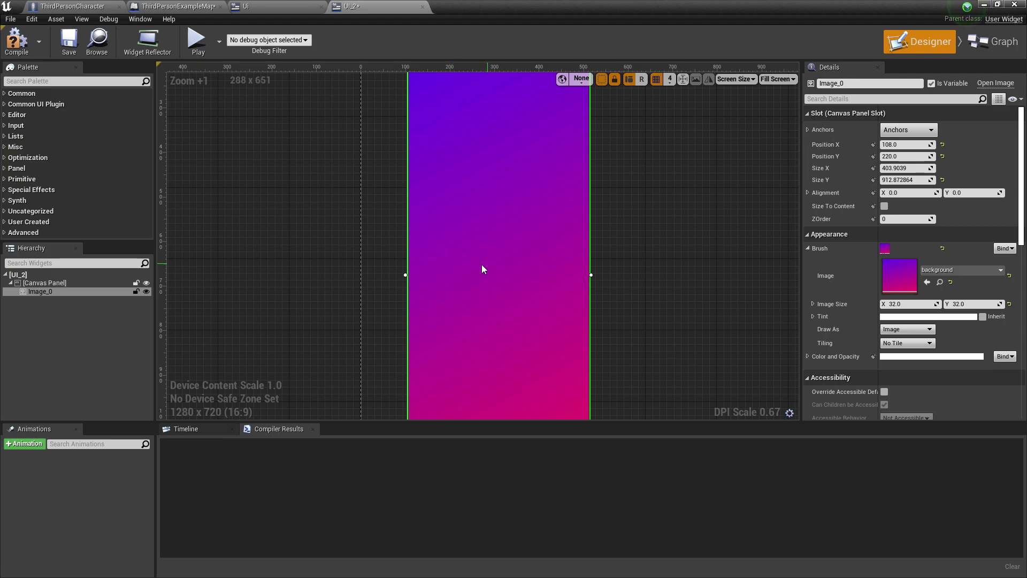
pyautogui.moveTo(486, 268); pyautogui.dragTo(440, 271)
# Move the background image up to Position Y -40 and stretch it to about 1215 units tall
pyautogui.click(585, 239)
pyautogui.moveTo(459, 168); pyautogui.dragTo(448, 313, button='right')
pyautogui.click(448, 317)
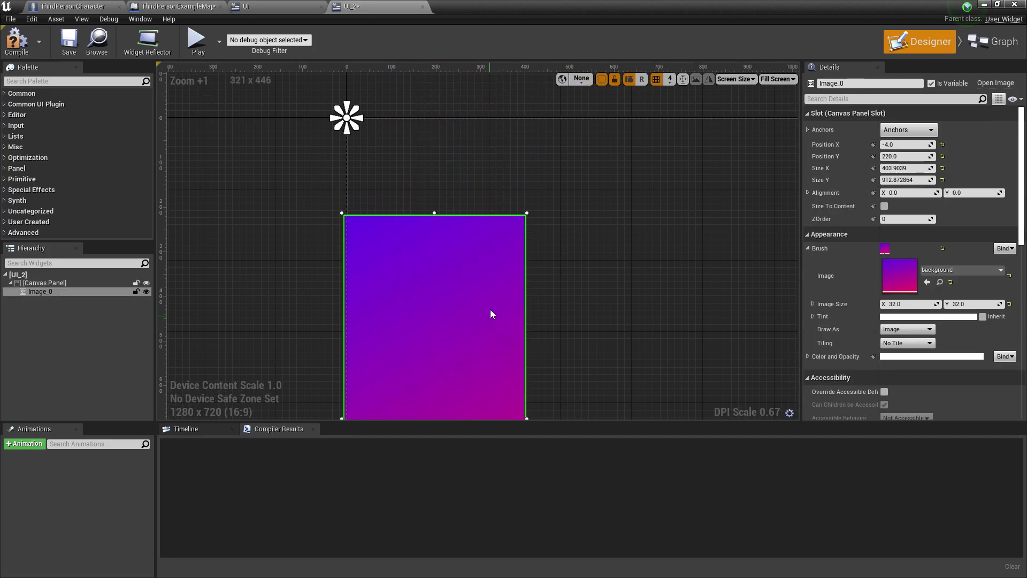
pyautogui.moveTo(442, 271); pyautogui.dragTo(434, 210)
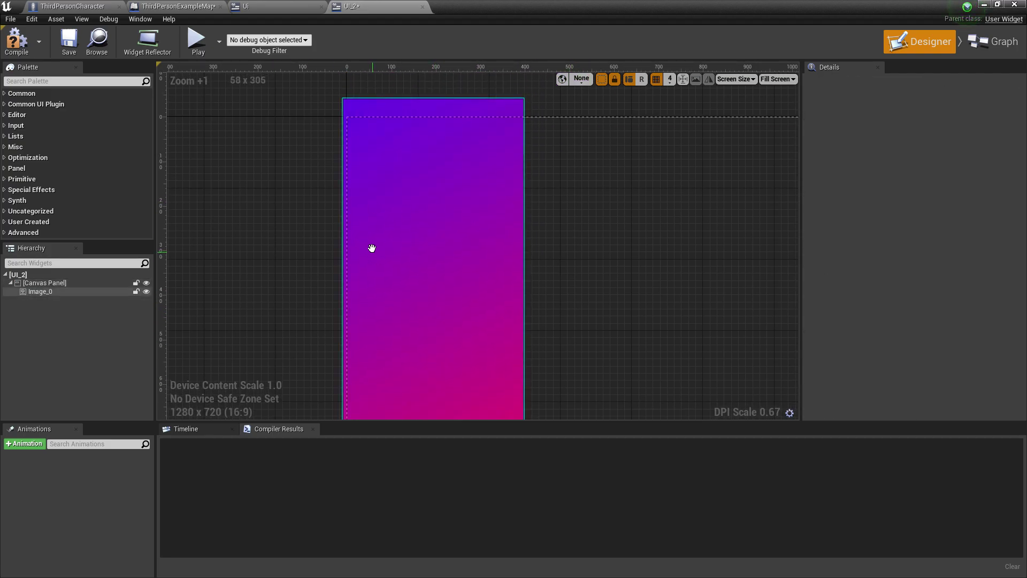
pyautogui.scroll(-3, 428, 223)
pyautogui.moveTo(411, 303); pyautogui.dragTo(406, 416)
pyautogui.moveTo(350, 233); pyautogui.dragTo(337, 232)
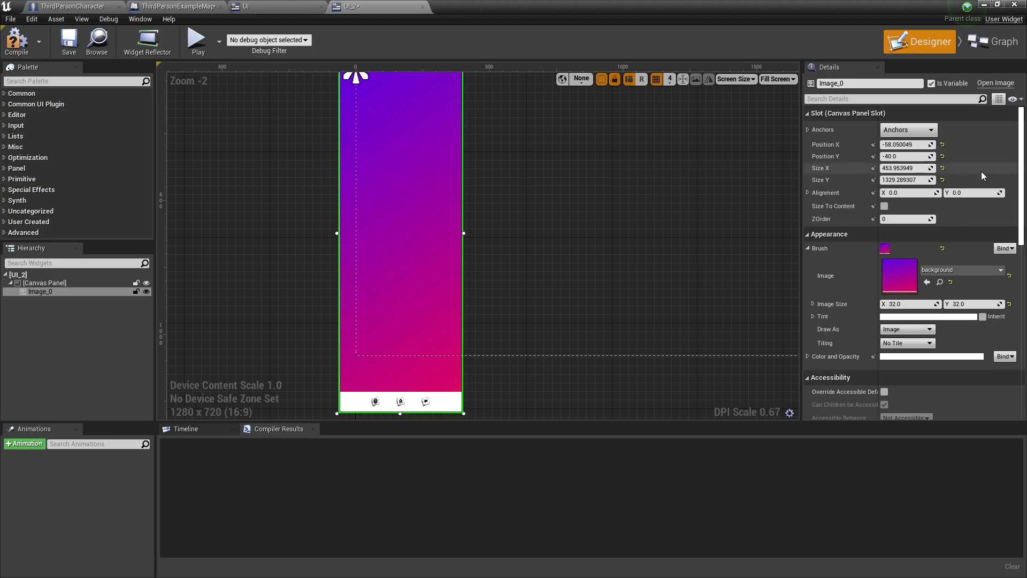
# Anchor the background image middle-left and compile UI_2
pyautogui.click(909, 130)
pyautogui.click(896, 193)
pyautogui.click(15, 43)
pyautogui.click(278, 138)
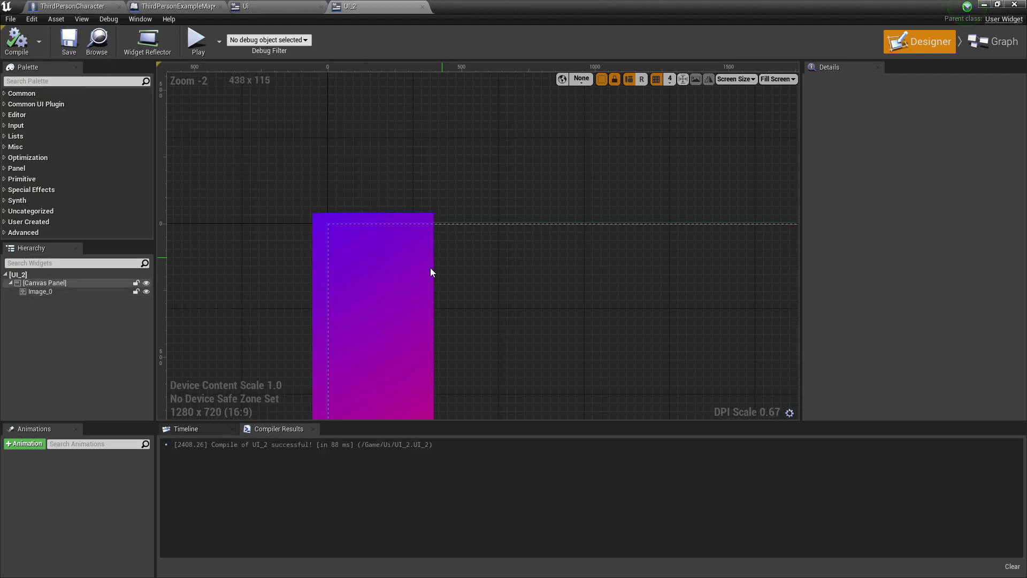
pyautogui.click(182, 6)
# In ThirdPersonCharacter's Event Graph, duplicate the Create Ui Widget node and place the copy below the BeginPlay chain
pyautogui.click(72, 6)
pyautogui.moveTo(440, 252); pyautogui.dragTo(377, 200, button='right')
pyautogui.click(305, 258)
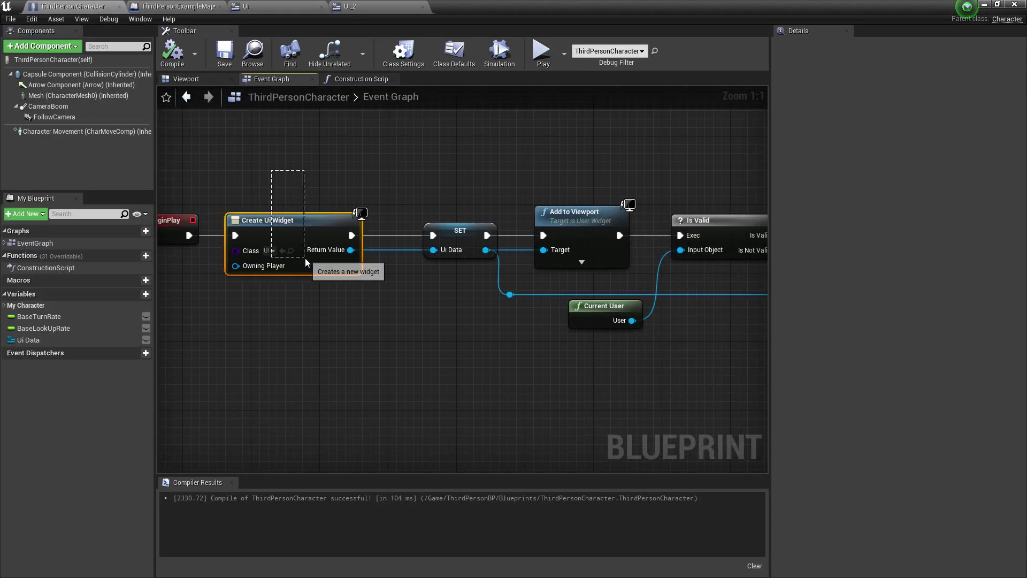
pyautogui.hotkey('ctrl', 'c')
pyautogui.hotkey('ctrl', 'v')
pyautogui.moveTo(389, 288); pyautogui.dragTo(348, 350)
pyautogui.scroll(-4, 698, 261)
pyautogui.scroll(4, 348, 351)
pyautogui.moveTo(452, 221); pyautogui.dragTo(421, 241)
# Insert a Sequence node after Event BeginPlay
pyautogui.write('EQ')
pyautogui.press('BackSpace')
pyautogui.press('BackSpace')
pyautogui.write('SEQ')
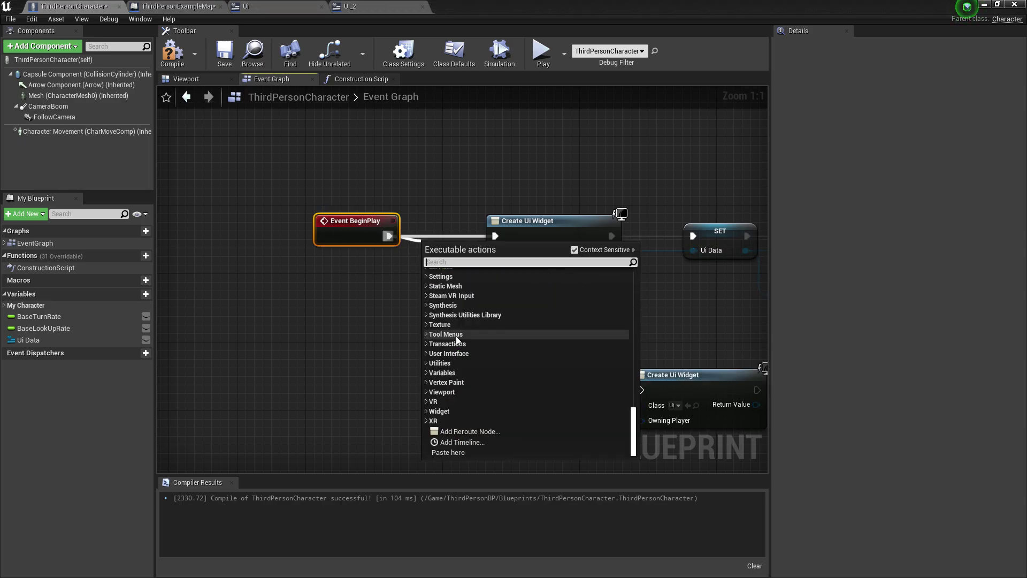
pyautogui.click(473, 366)
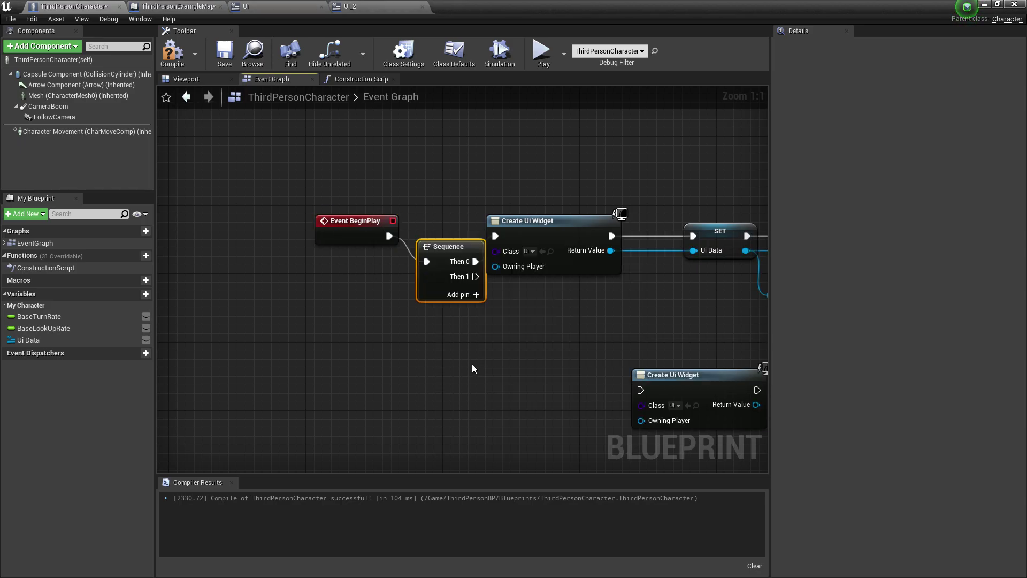
pyautogui.moveTo(433, 248); pyautogui.dragTo(530, 335)
# Make the copied Create Widget node create UI_2 and compile the blueprint
pyautogui.click(528, 356)
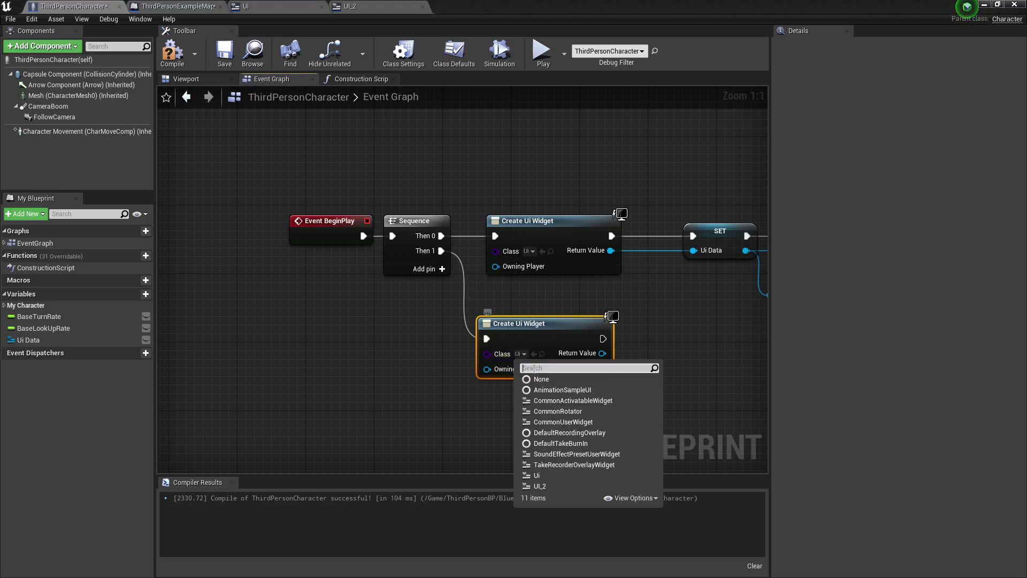
pyautogui.click(549, 486)
pyautogui.moveTo(585, 355); pyautogui.dragTo(491, 347, button='right')
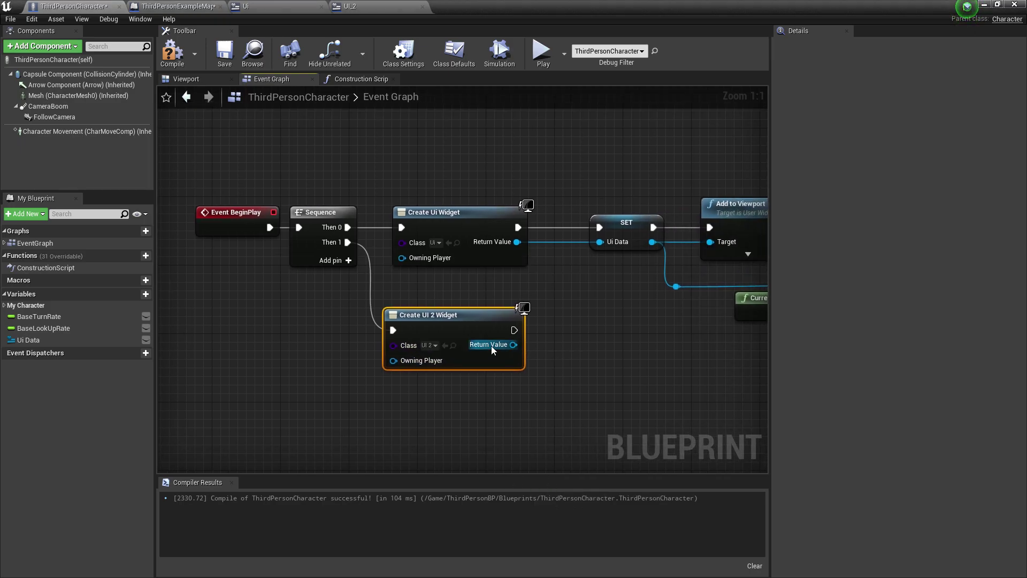
pyautogui.click(169, 59)
# Promote the widget's Return Value to a new variable named UI Data 2
pyautogui.rightClick(511, 345)
pyautogui.click(527, 357)
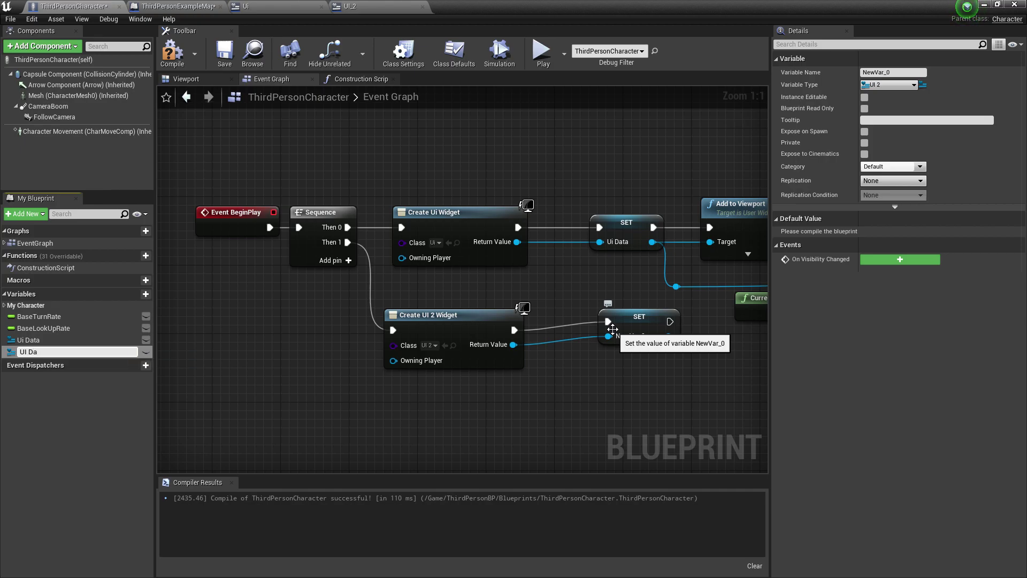
pyautogui.write('UI Data 2')
pyautogui.press('Return')
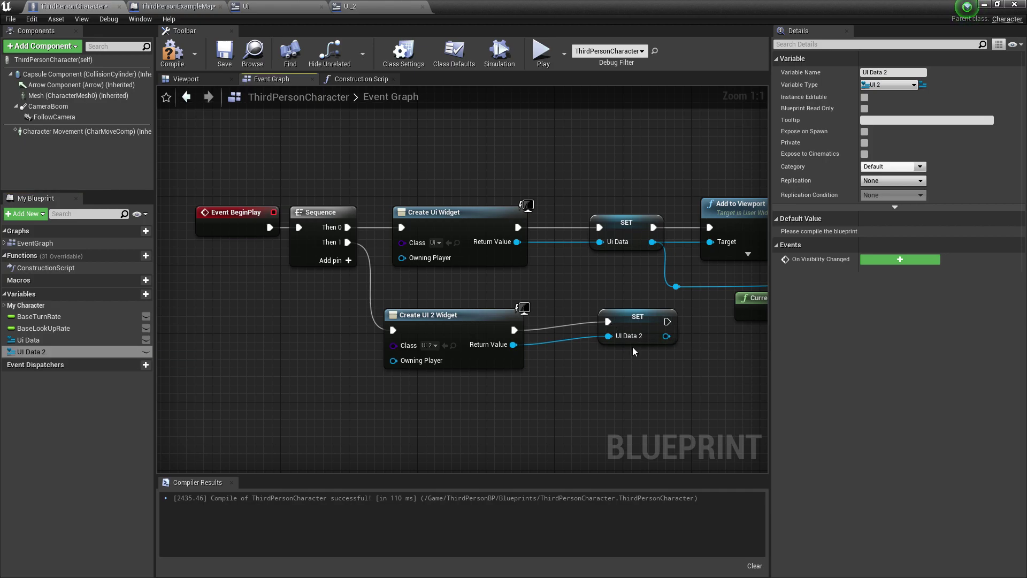
# Add an Add to Viewport node after the UI Data 2 SET, then compile and save
pyautogui.click(610, 325)
pyautogui.moveTo(609, 324); pyautogui.dragTo(516, 202, button='right')
pyautogui.moveTo(280, 292); pyautogui.dragTo(591, 328)
pyautogui.click(557, 272)
pyautogui.write('add')
pyautogui.click(655, 418)
pyautogui.moveTo(415, 287); pyautogui.dragTo(365, 294, button='right')
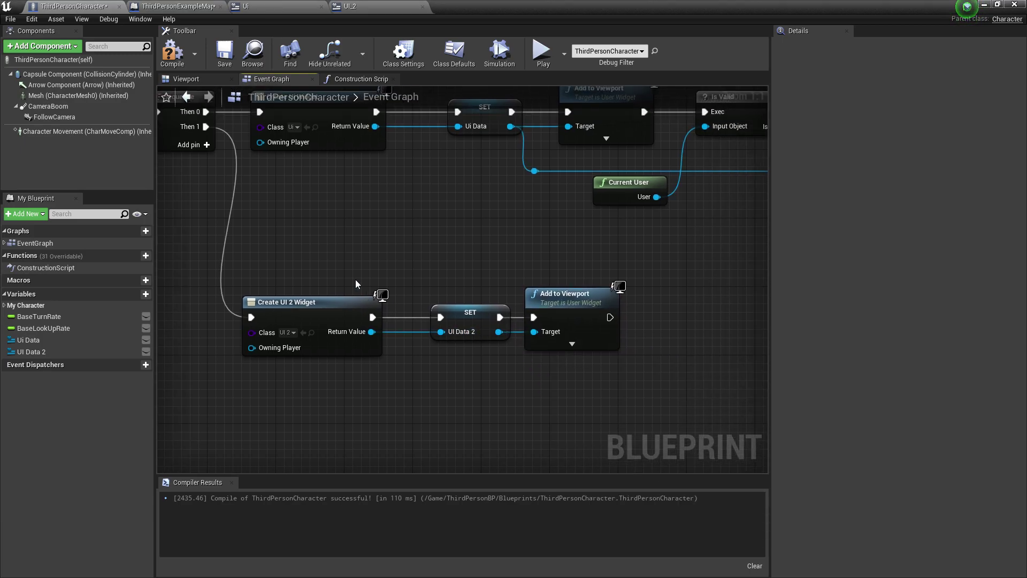
pyautogui.click(173, 54)
pyautogui.click(225, 53)
# Add a Set Visibility node after Add to Viewport that hides UI Data 2, then save
pyautogui.moveTo(497, 332); pyautogui.dragTo(623, 334)
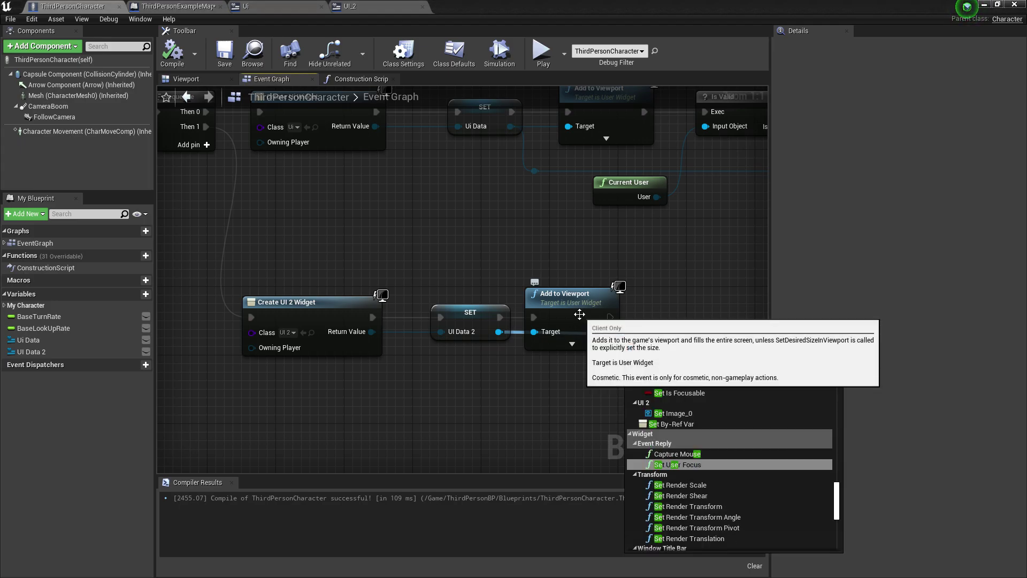
pyautogui.write('set visibility')
pyautogui.click(698, 386)
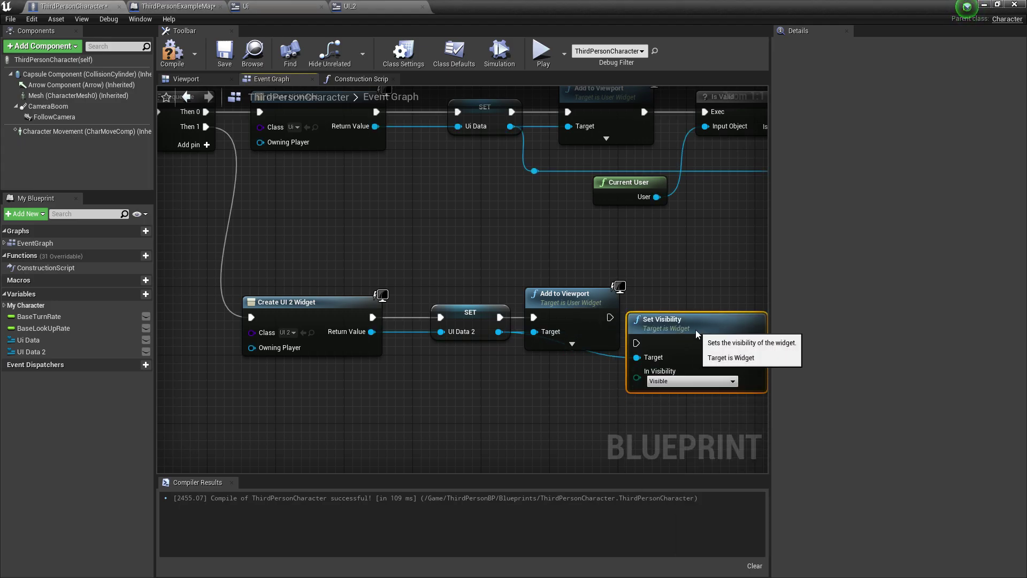
pyautogui.moveTo(669, 327); pyautogui.dragTo(691, 295)
pyautogui.moveTo(594, 298); pyautogui.dragTo(654, 317)
pyautogui.click(685, 379)
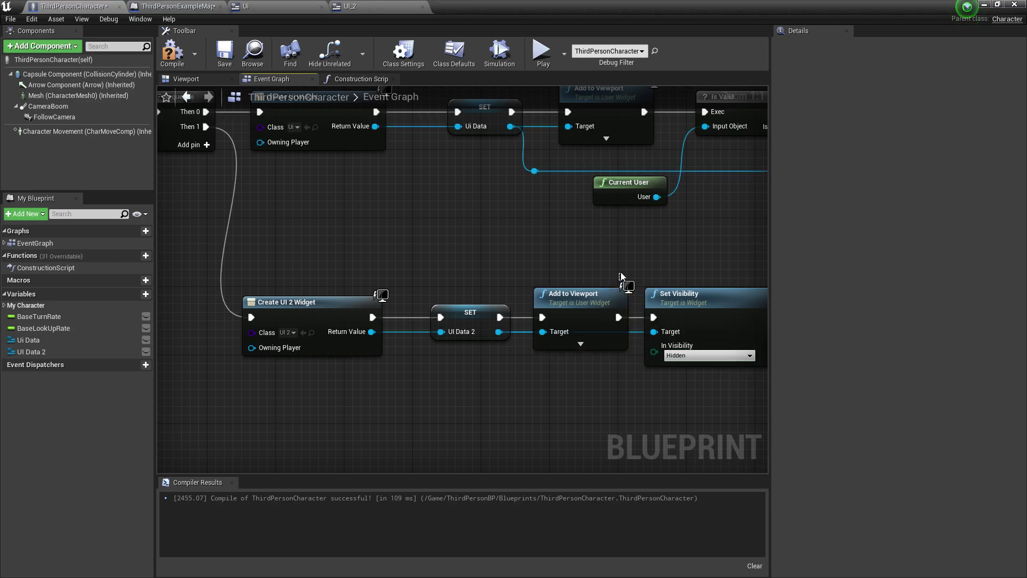
pyautogui.moveTo(621, 272); pyautogui.dragTo(491, 282, button='right')
pyautogui.press('F7')
pyautogui.moveTo(420, 309); pyautogui.dragTo(696, 205, button='right')
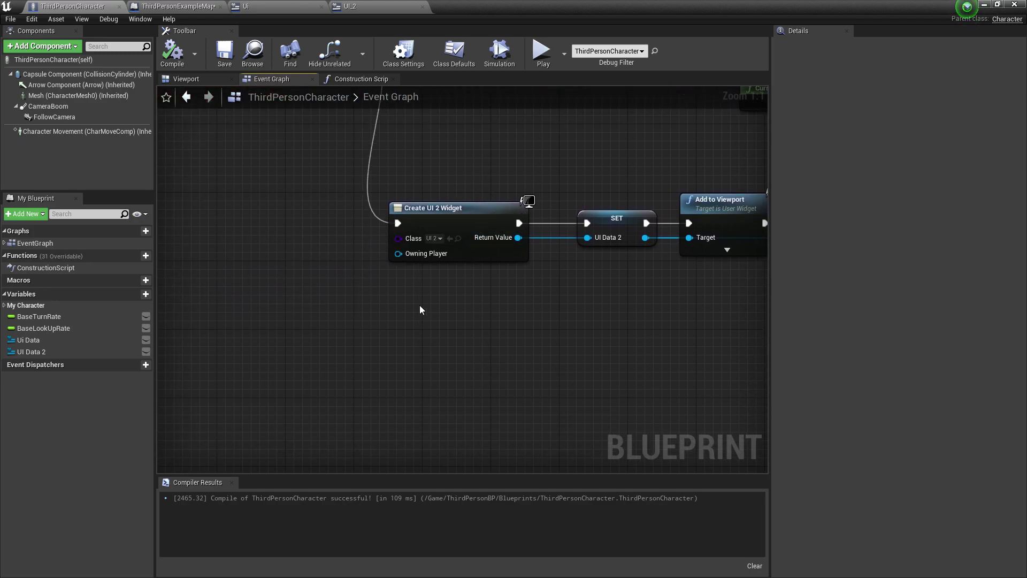
# Add a Q keyboard event to the character's Event Graph
pyautogui.rightClick(416, 331)
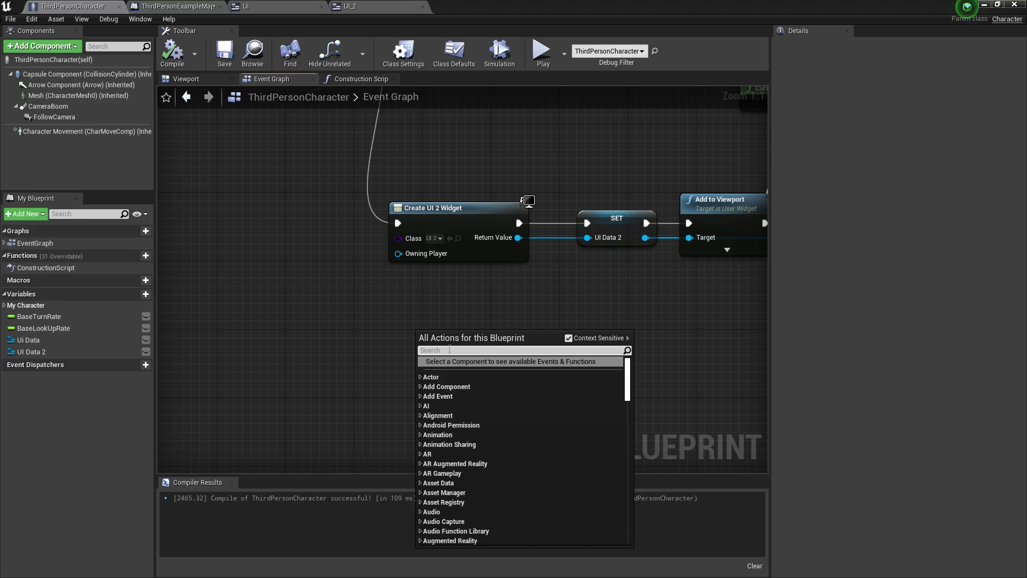
pyautogui.write('key')
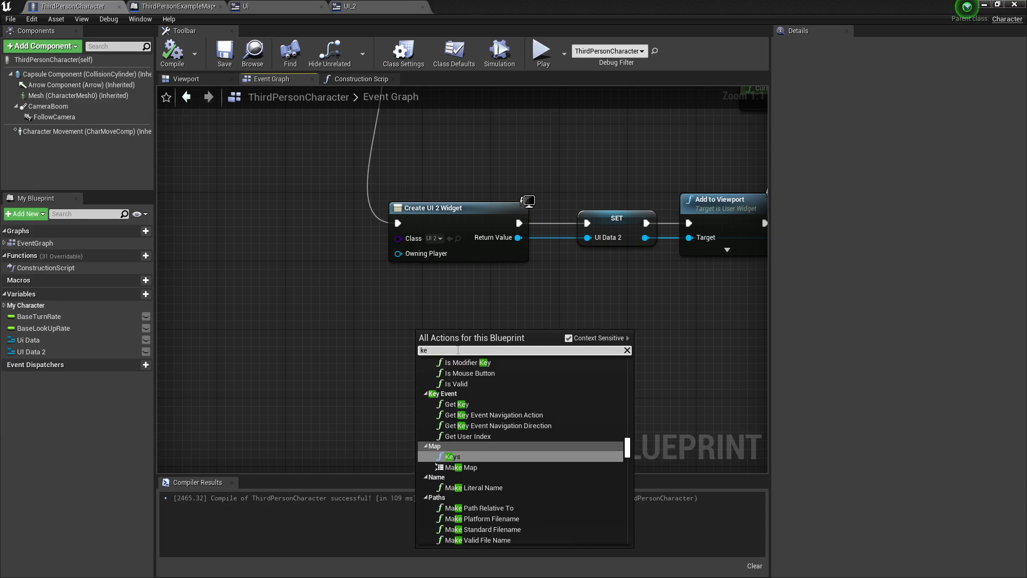
pyautogui.press('BackSpace')
pyautogui.press('BackSpace')
pyautogui.press('BackSpace')
pyautogui.write('q kl')
pyautogui.press('BackSpace')
pyautogui.write('eybr')
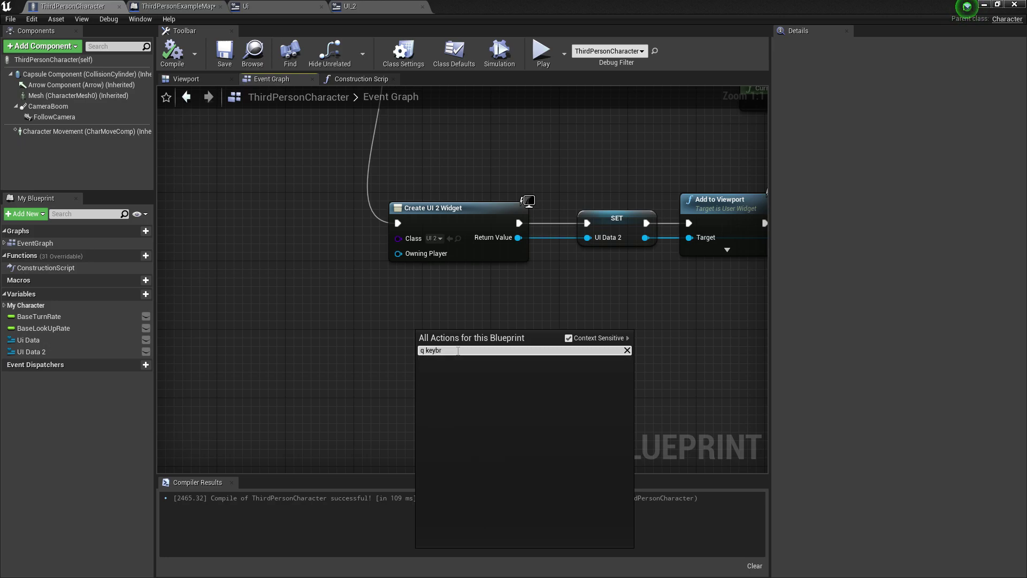
pyautogui.press('BackSpace')
pyautogui.click(460, 397)
pyautogui.scroll(-4, 413, 357)
pyautogui.scroll(2, 412, 357)
pyautogui.scroll(2, 321, 331)
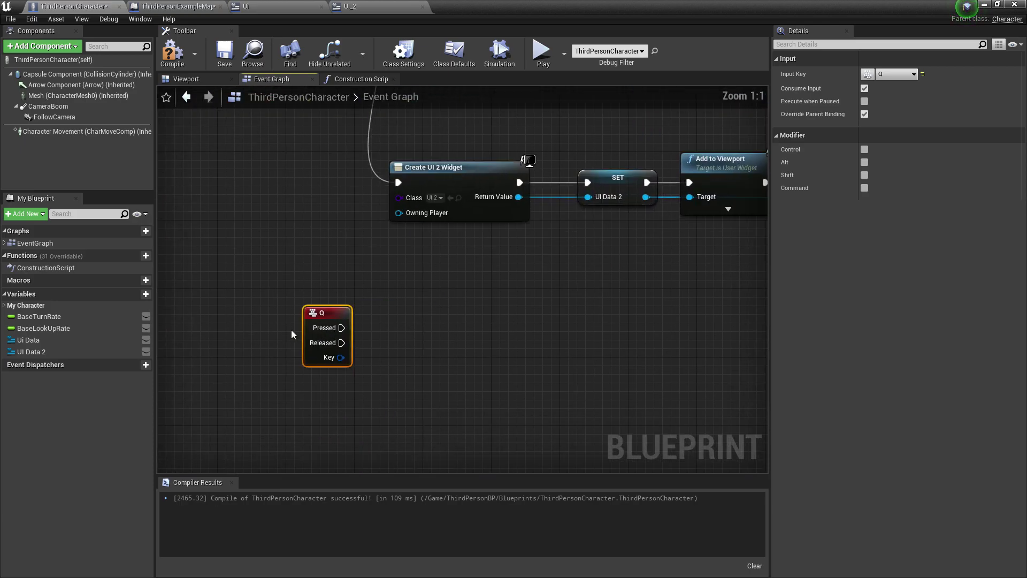
# Place a UI Data 2 getter feeding a new Set Visibility node
pyautogui.moveTo(31, 351); pyautogui.dragTo(386, 351)
pyautogui.click(337, 388)
pyautogui.write('set')
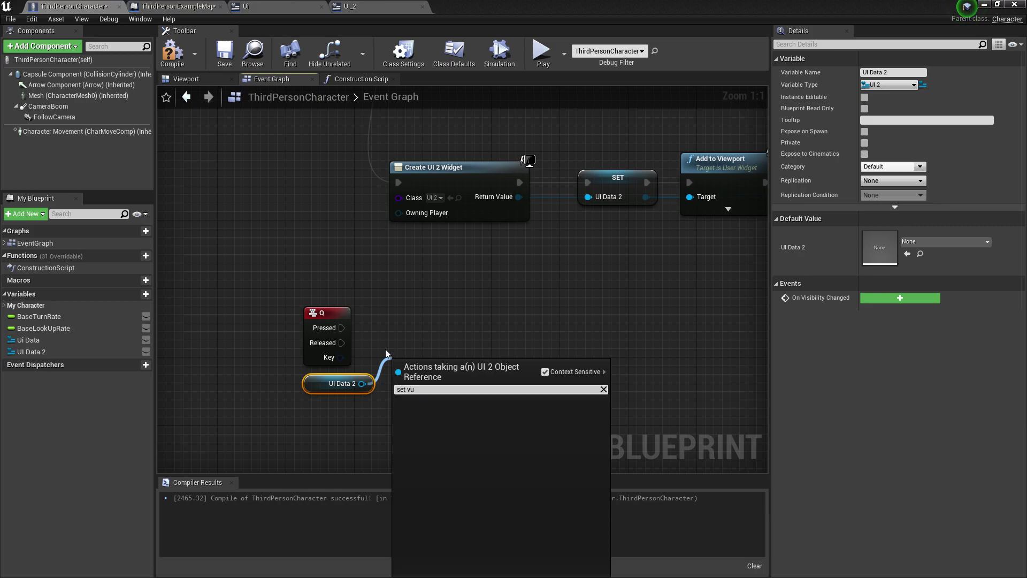
pyautogui.write(' visibility')
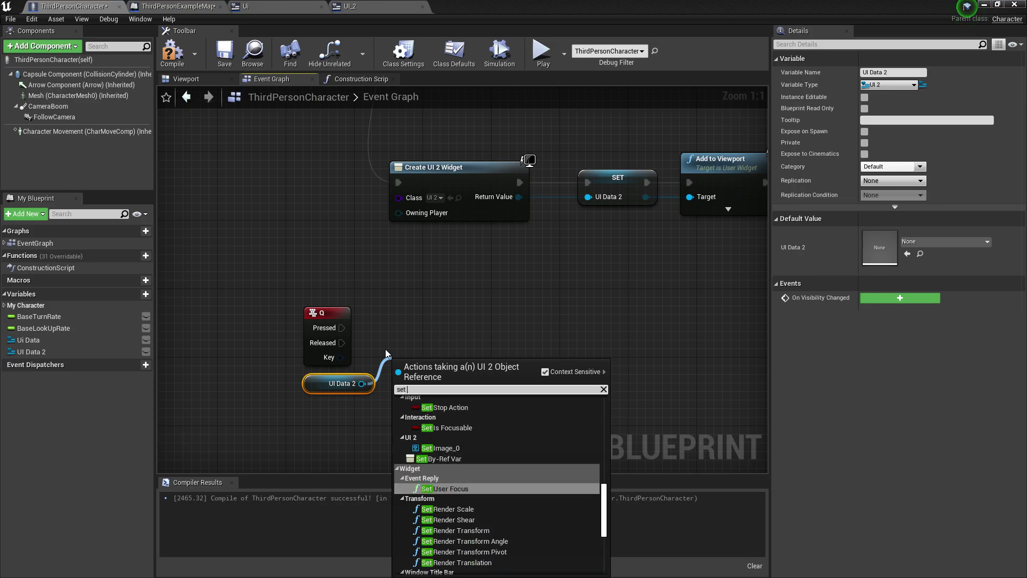
pyautogui.press('Return')
pyautogui.moveTo(418, 364); pyautogui.dragTo(537, 364)
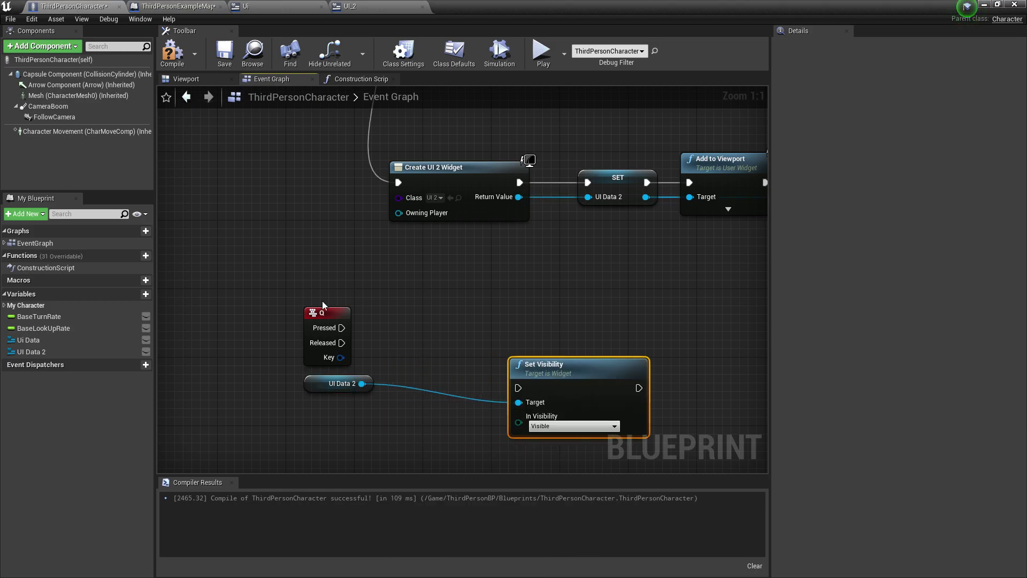
# Add a Flip Flop after Q Pressed and wire its A output to Set Visibility
pyautogui.moveTo(350, 323); pyautogui.dragTo(370, 320)
pyautogui.write('flip')
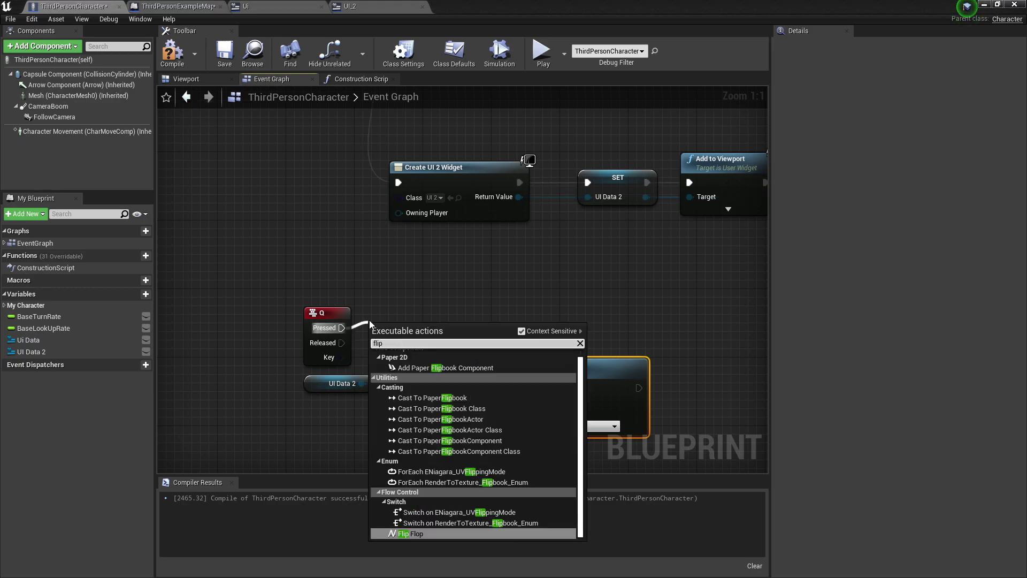
pyautogui.click(412, 534)
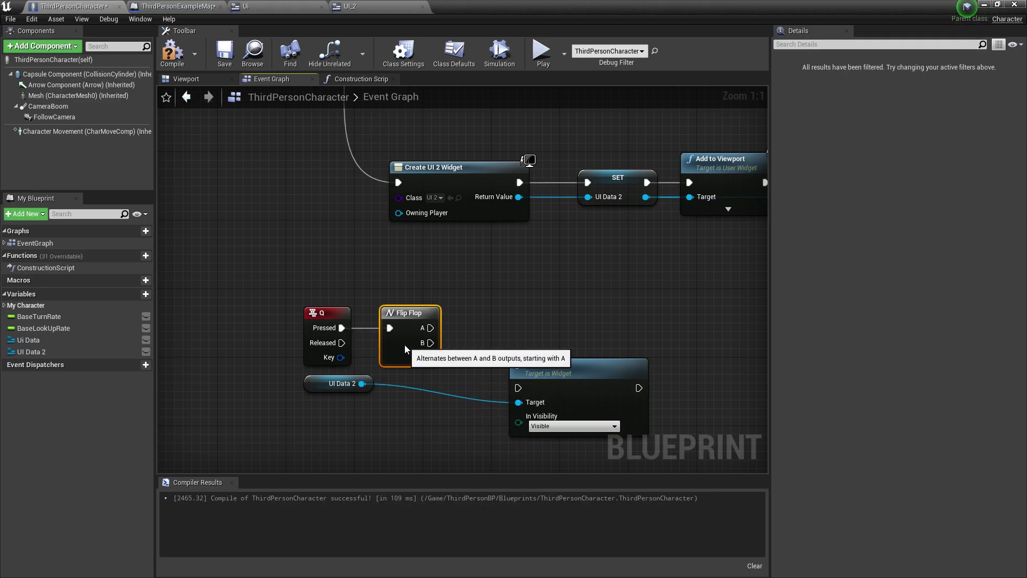
pyautogui.moveTo(510, 412); pyautogui.dragTo(519, 336)
pyautogui.moveTo(336, 383); pyautogui.dragTo(396, 400)
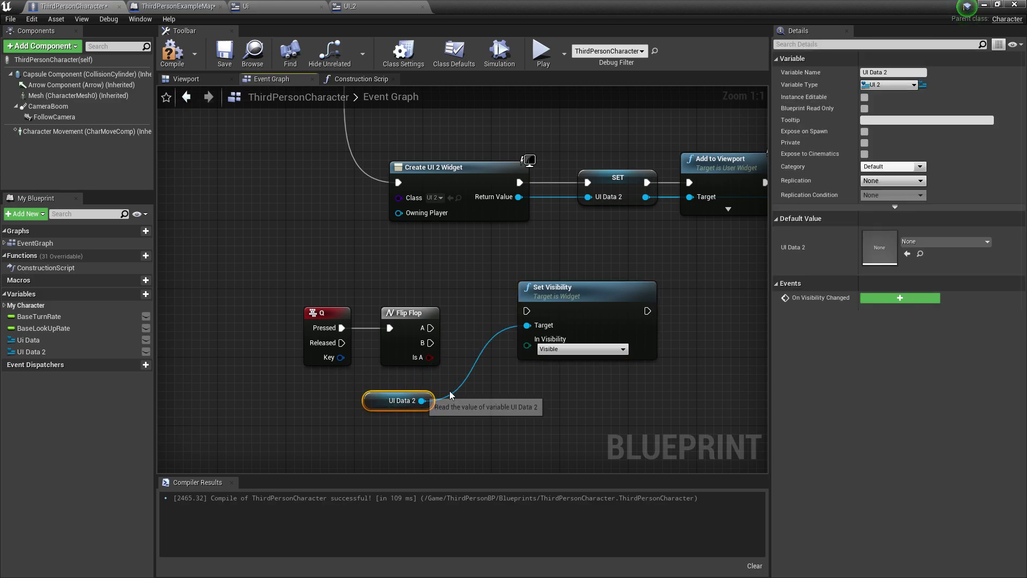
pyautogui.moveTo(430, 328); pyautogui.dragTo(515, 311)
# Duplicate Set Visibility as Hidden, wired from Flip Flop B with UI Data 2 as target
pyautogui.click(619, 310)
pyautogui.hotkey('ctrl', 'w')
pyautogui.moveTo(675, 313); pyautogui.dragTo(552, 366)
pyautogui.click(589, 428)
pyautogui.click(554, 451)
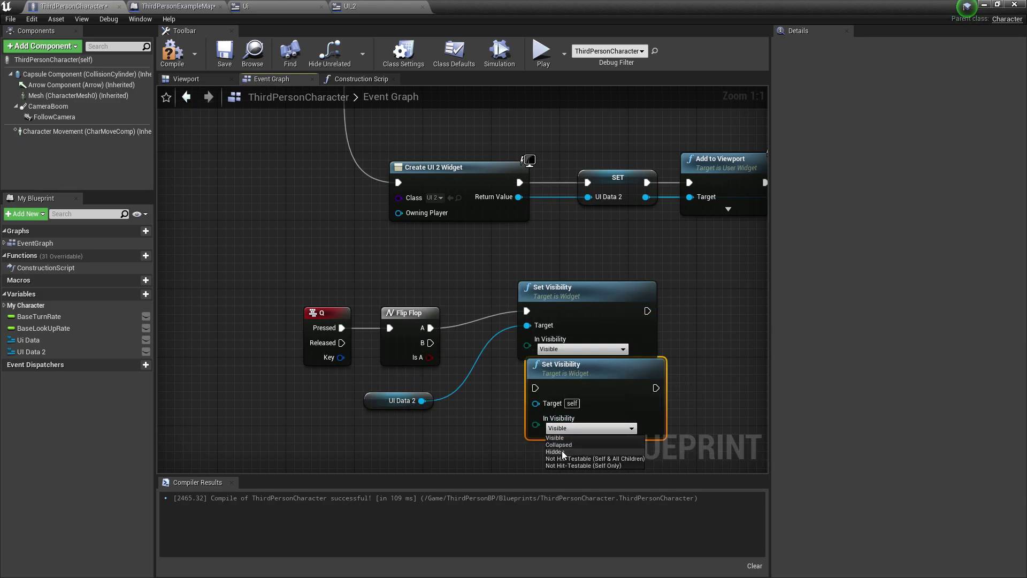
pyautogui.moveTo(430, 343); pyautogui.dragTo(397, 403)
pyautogui.moveTo(603, 386); pyautogui.dragTo(595, 394)
pyautogui.click(337, 243)
# Compile and save the character blueprint, then minimize its editor
pyautogui.click(172, 53)
pyautogui.click(224, 54)
pyautogui.moveTo(685, 264); pyautogui.dragTo(495, 341, button='right')
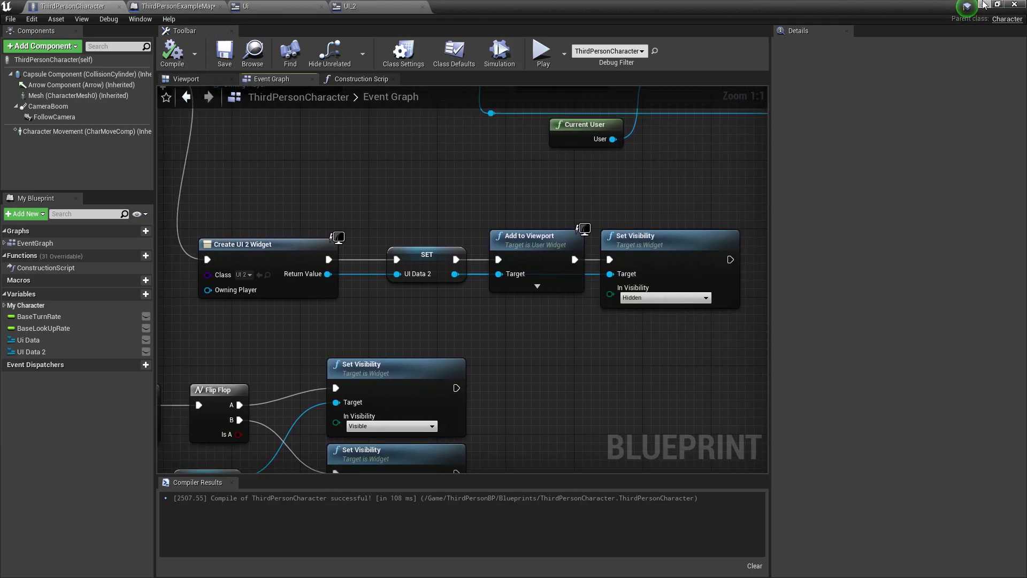
pyautogui.click(985, 4)
# Play-test the level to check the purple side panel, then reopen the UI_2 widget
pyautogui.click(666, 40)
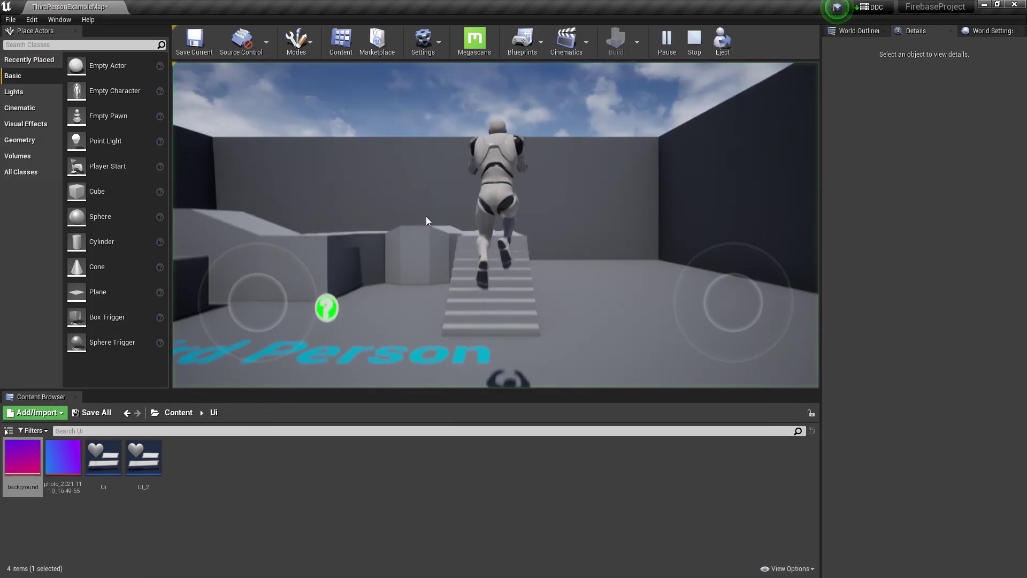
pyautogui.press('F11')
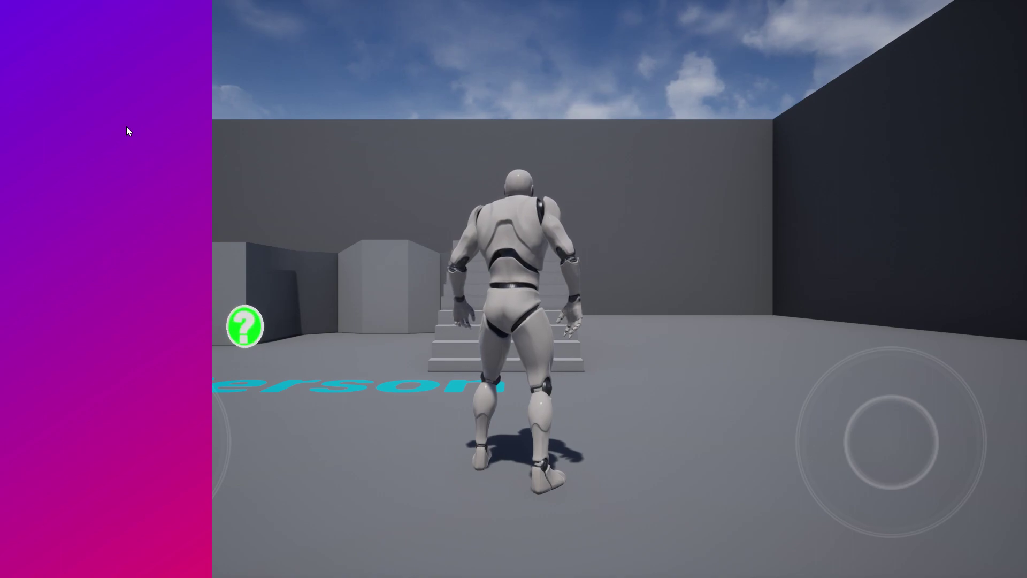
pyautogui.press('w')
pyautogui.press('F11')
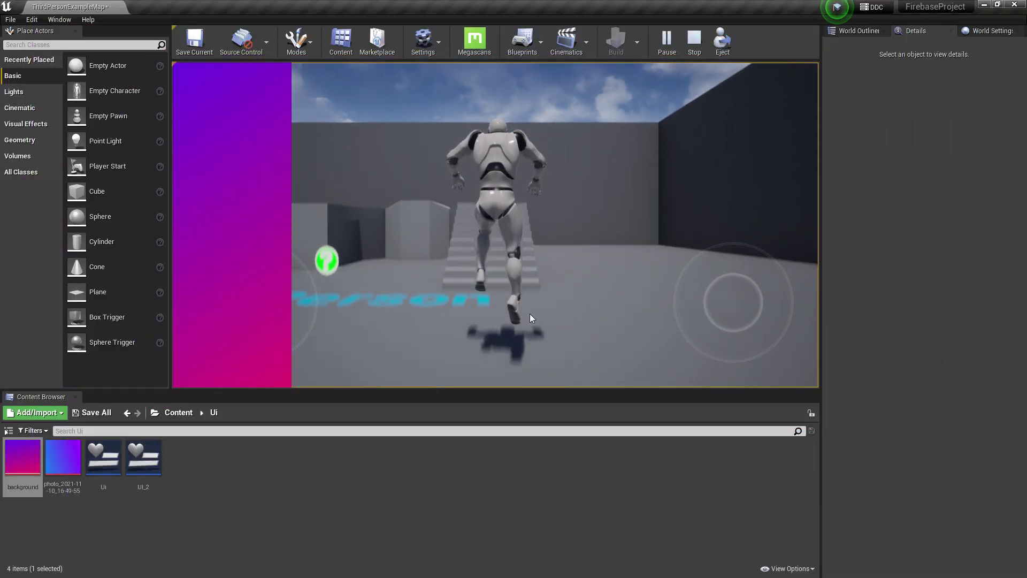
pyautogui.press('Escape')
pyautogui.doubleClick(140, 456)
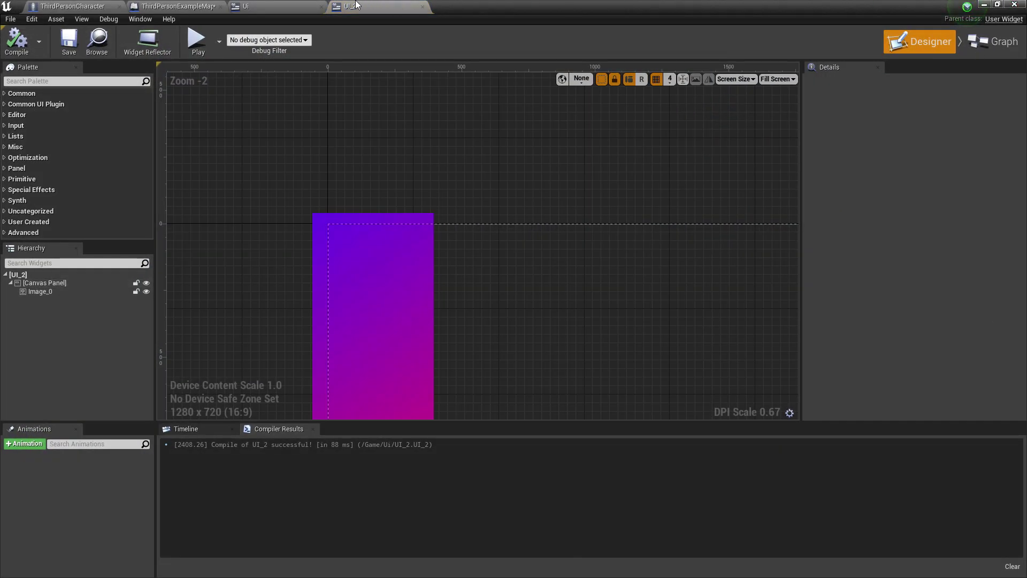
# In the Ui widget's Designer, cut the Delet button, then return to UI_2
pyautogui.click(270, 6)
pyautogui.click(923, 42)
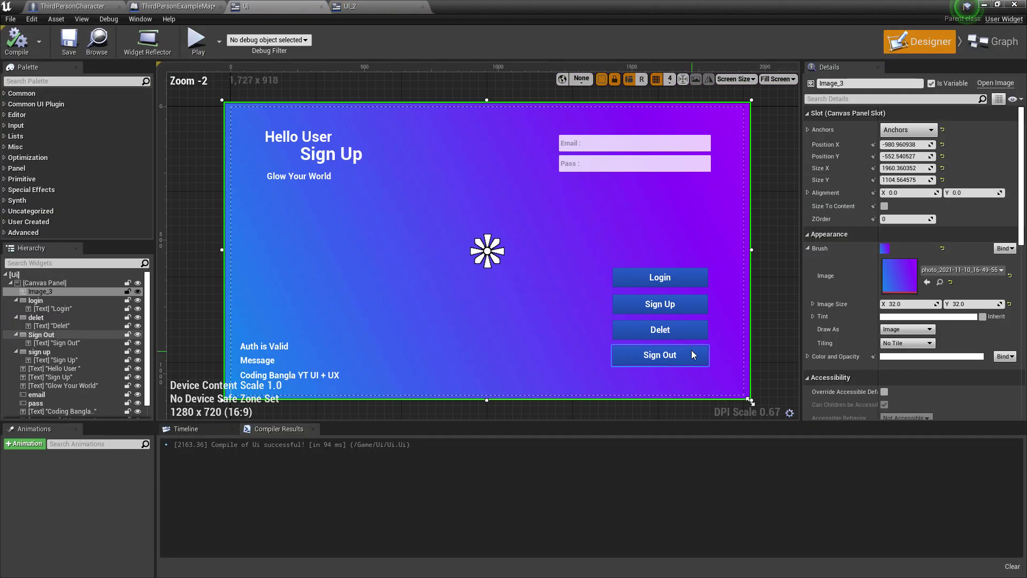
pyautogui.scroll(3, 648, 247)
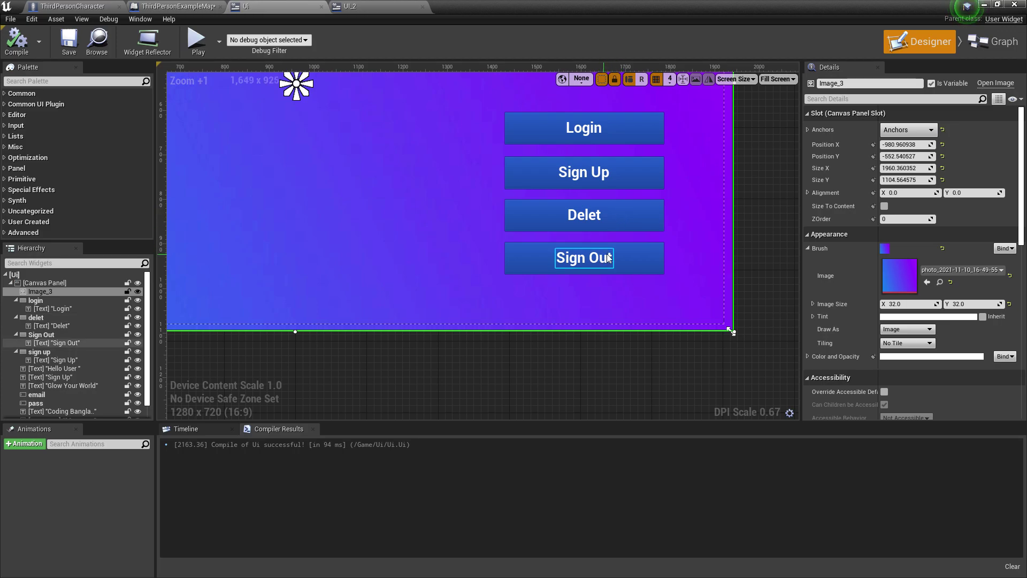
pyautogui.click(628, 211)
pyautogui.rightClick(632, 216)
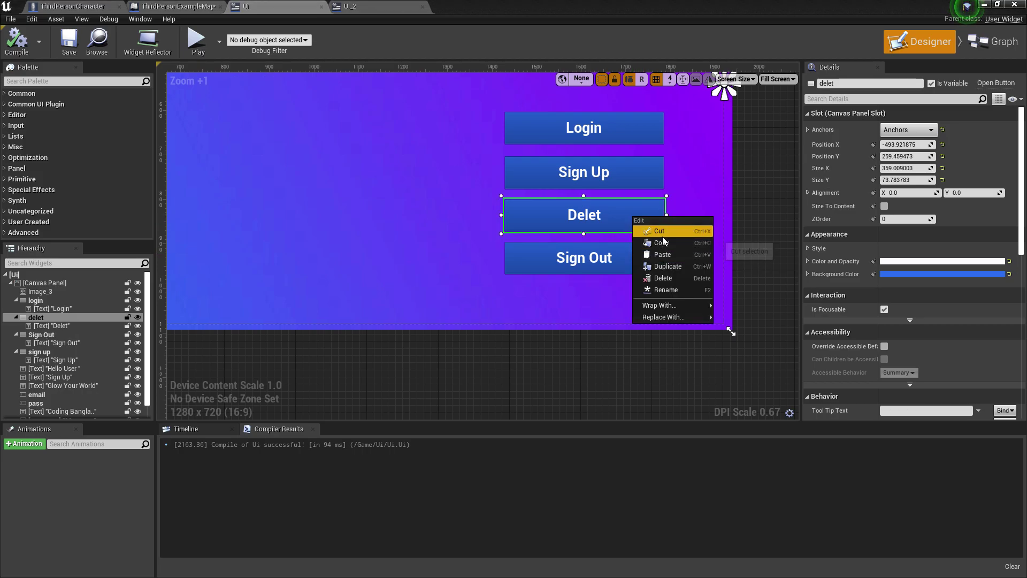
pyautogui.click(661, 232)
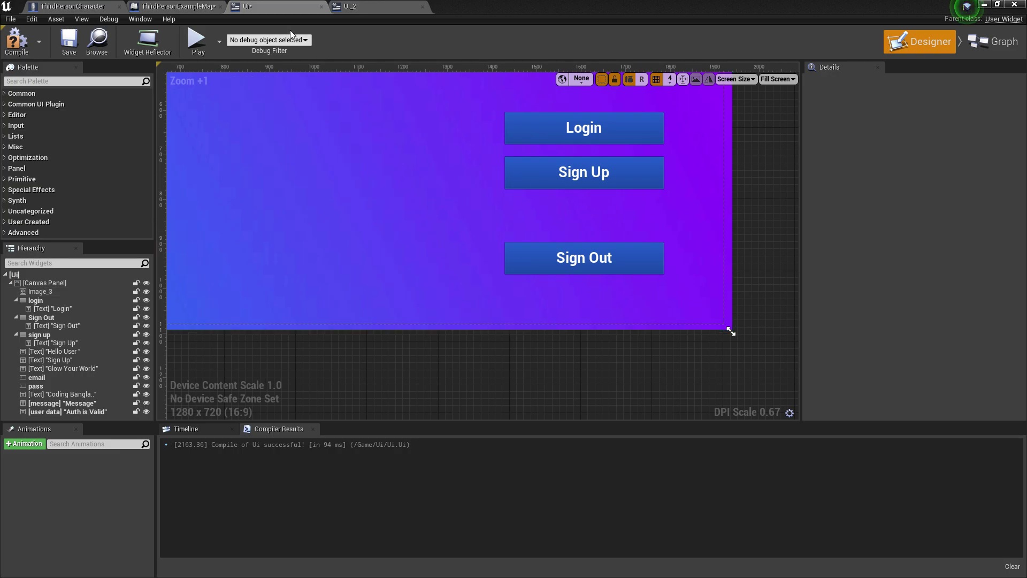
pyautogui.click(374, 6)
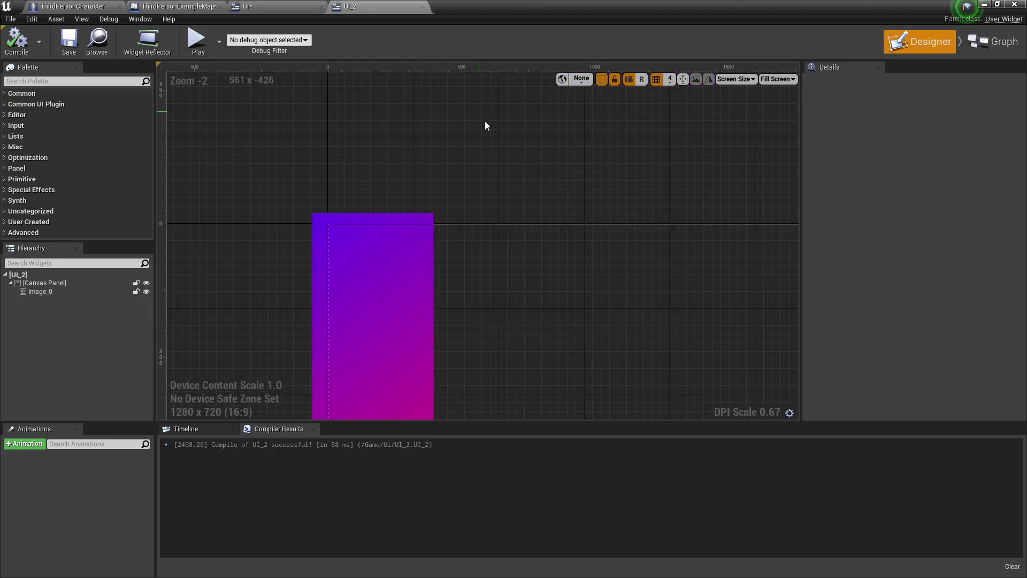
# Paste the Delet button into UI_2 and place it on the purple panel
pyautogui.rightClick(80, 307)
pyautogui.rightClick(555, 309)
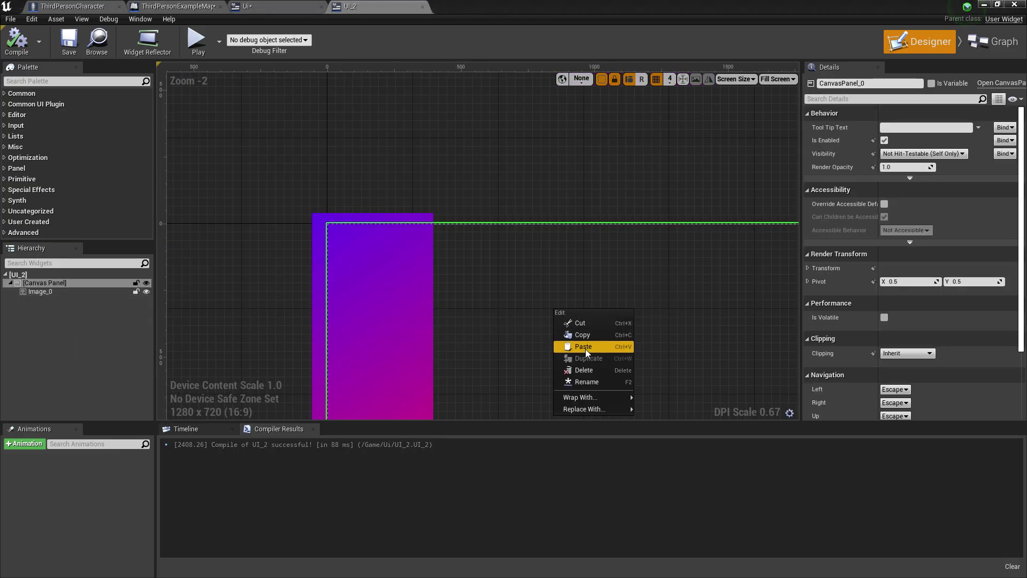
pyautogui.click(585, 348)
pyautogui.scroll(-4, 538, 331)
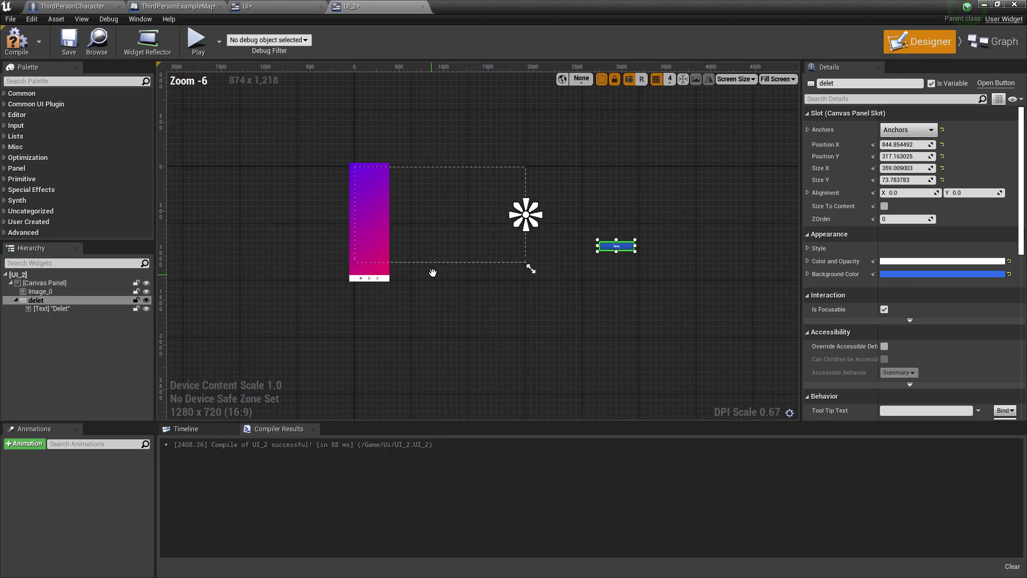
pyautogui.scroll(3, 571, 270)
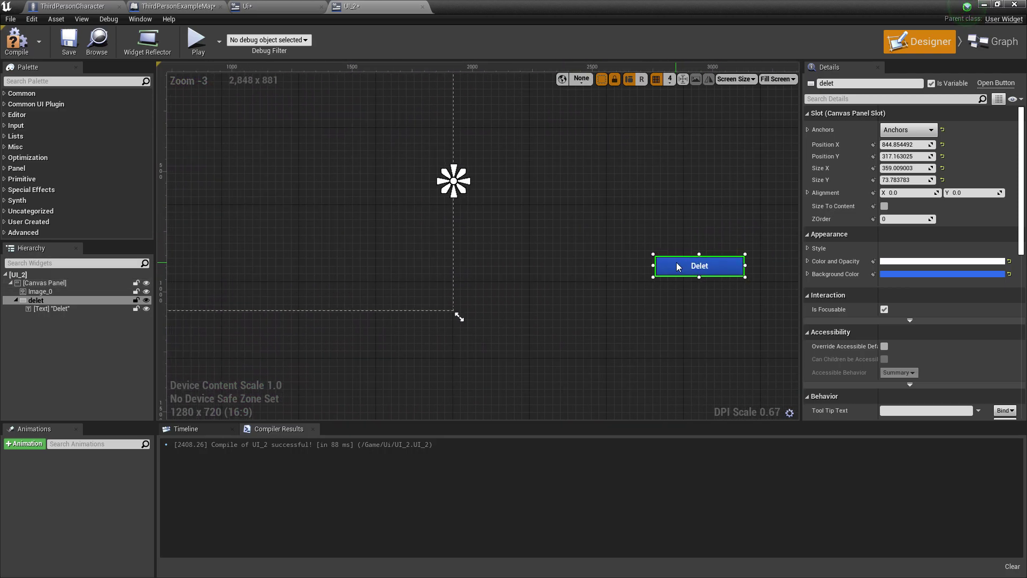
pyautogui.moveTo(664, 268); pyautogui.dragTo(177, 175)
pyautogui.moveTo(176, 174); pyautogui.dragTo(536, 227, button='right')
pyautogui.moveTo(536, 228); pyautogui.dragTo(380, 162)
# Size the Delet button to 300 × 50 and anchor it bottom-left
pyautogui.scroll(7, 466, 305)
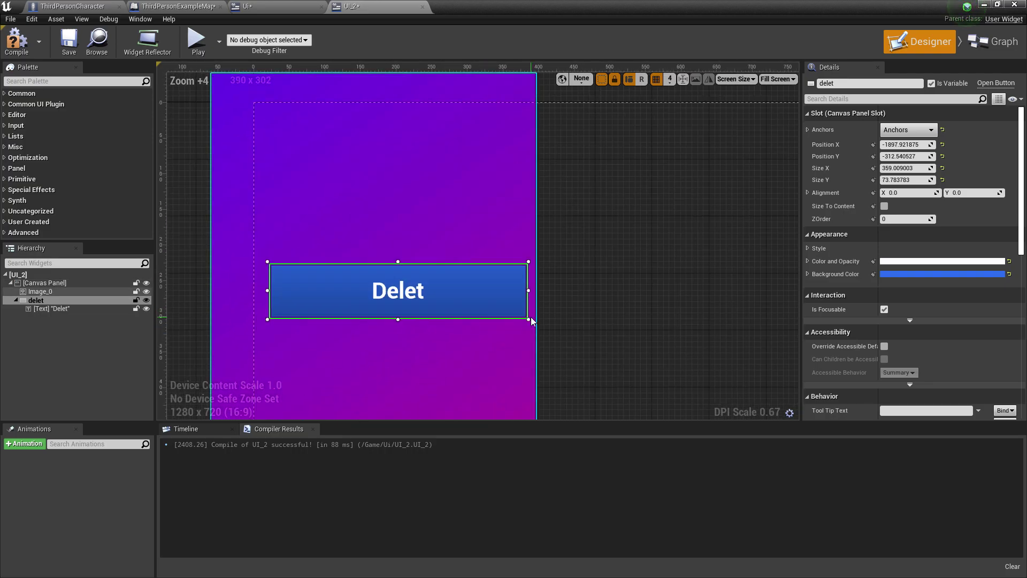
pyautogui.moveTo(529, 320); pyautogui.dragTo(530, 163)
pyautogui.press('Return')
pyautogui.click(642, 160)
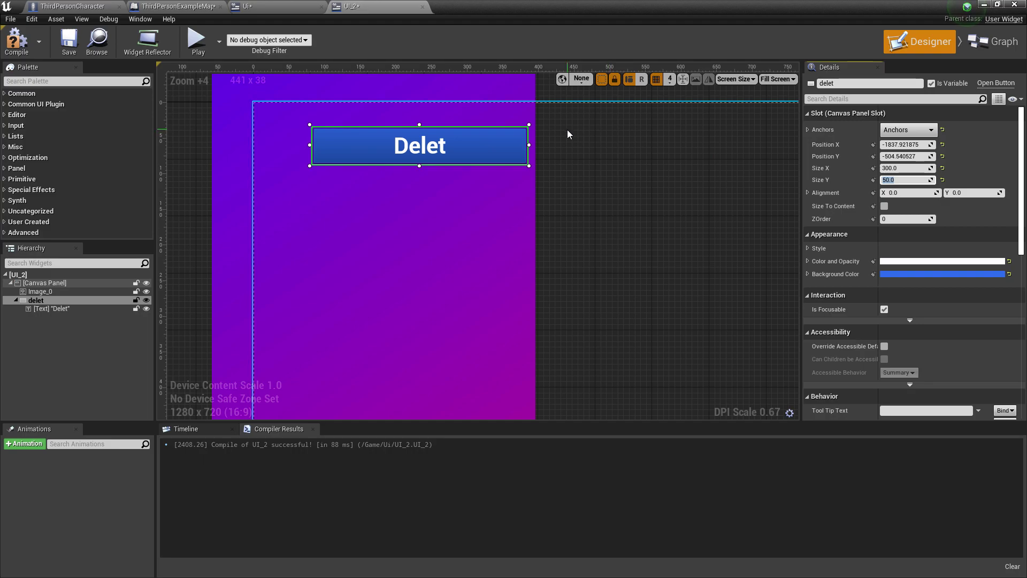
pyautogui.click(488, 150)
pyautogui.click(906, 131)
pyautogui.click(897, 233)
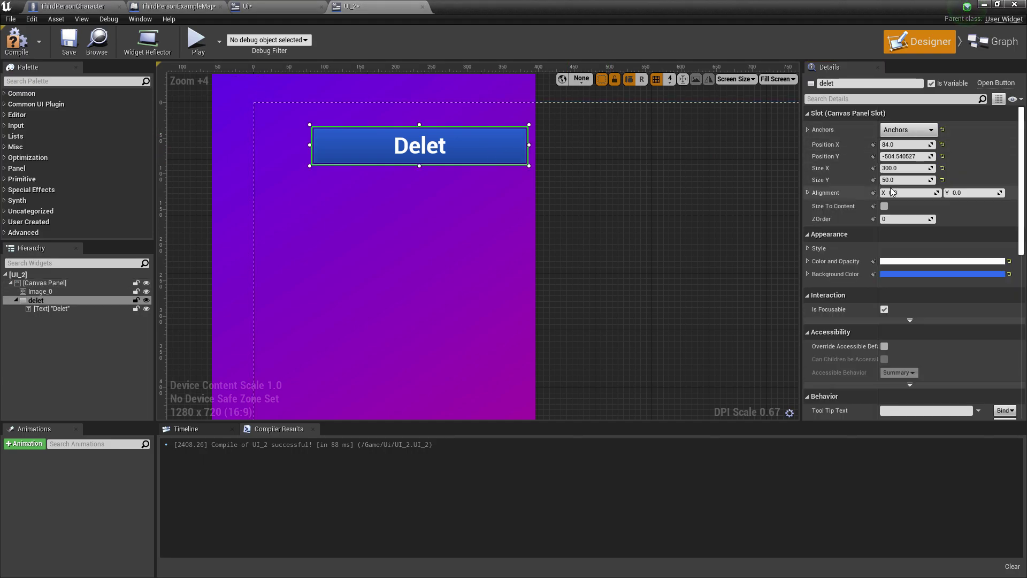
# Compile UI_2 and check the Delet button's label
pyautogui.click(16, 40)
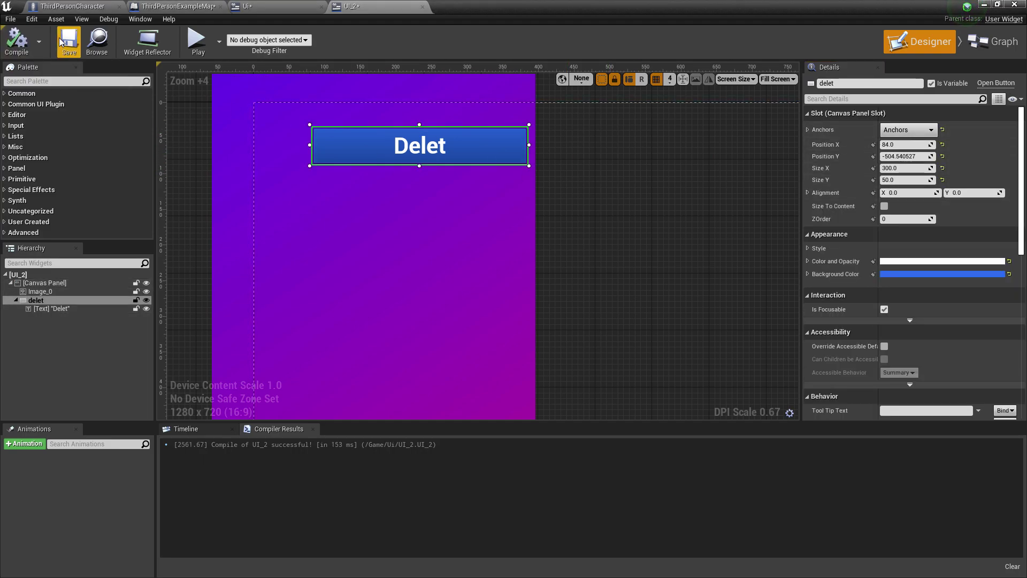
pyautogui.click(642, 221)
pyautogui.click(425, 147)
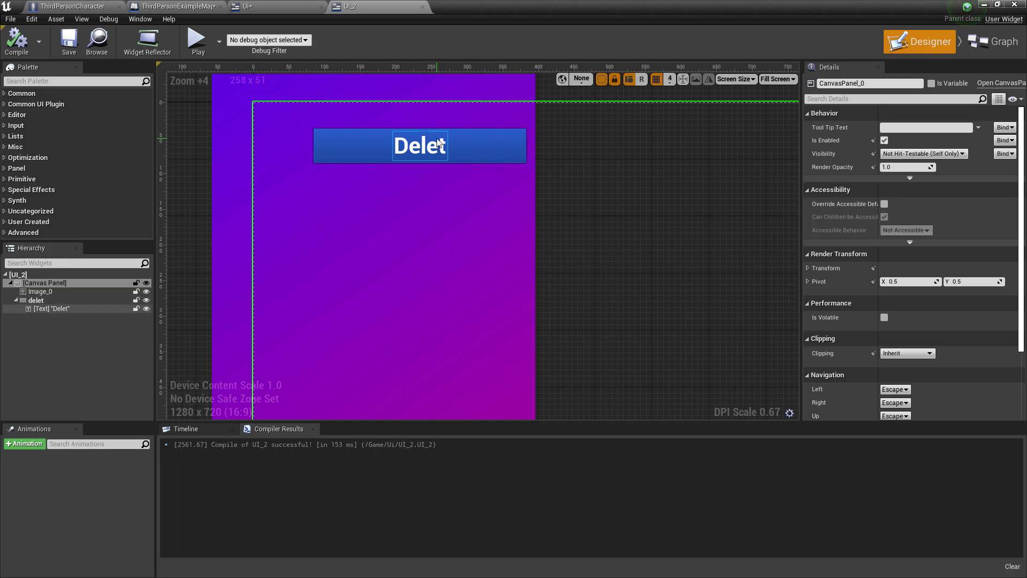
pyautogui.click(247, 6)
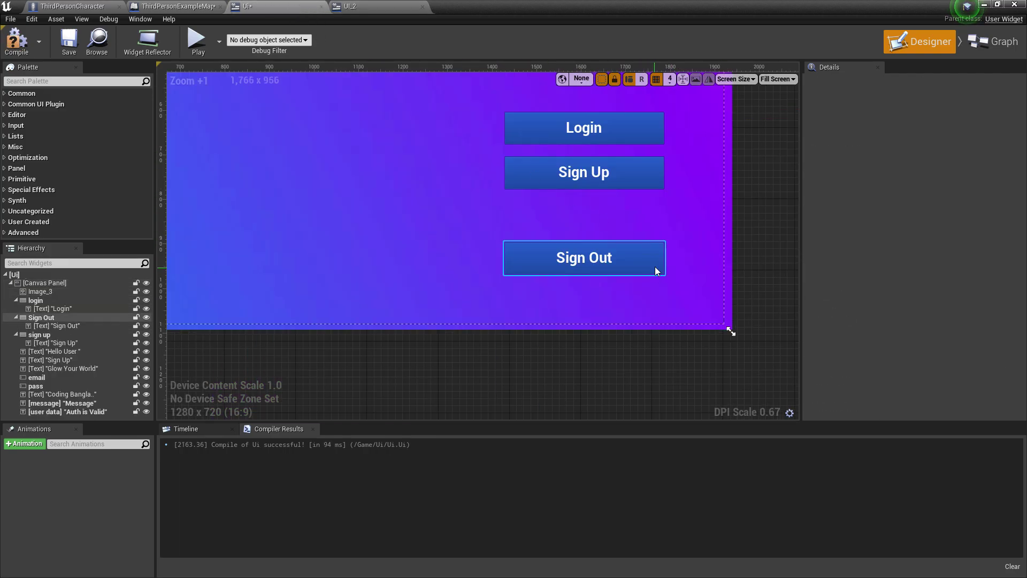
# Cut the Sign Out button from Ui and paste it into UI_2
pyautogui.click(647, 252)
pyautogui.rightClick(646, 251)
pyautogui.click(684, 267)
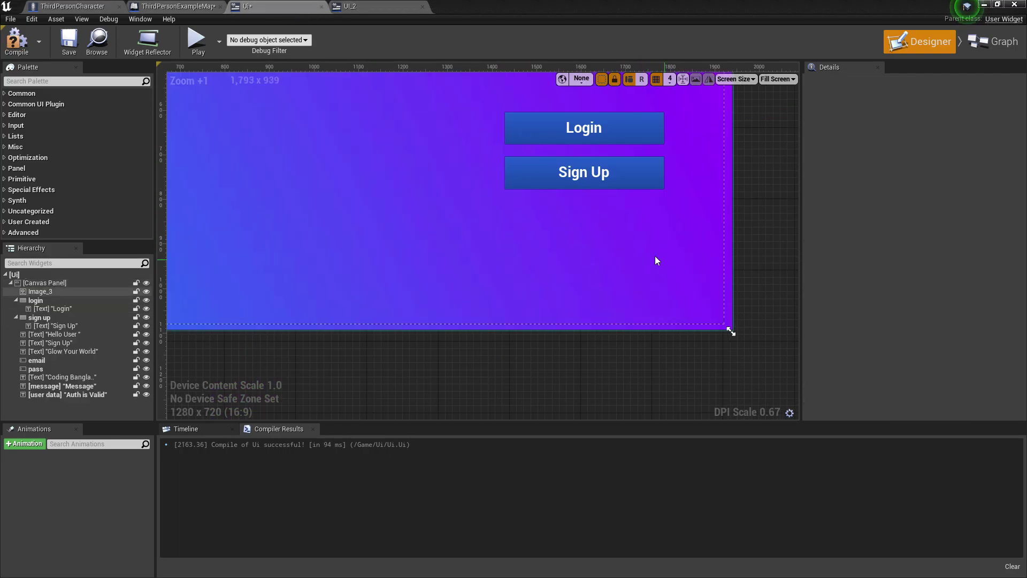
pyautogui.click(351, 6)
pyautogui.rightClick(432, 221)
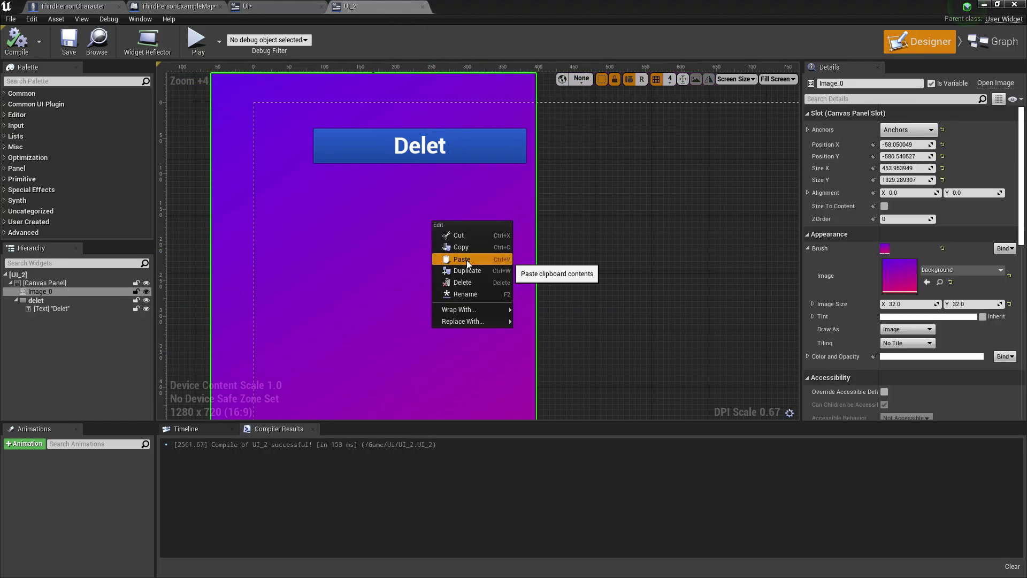
pyautogui.click(466, 260)
# Set the Sign Out button's width to 300, undoing a stray anchor change
pyautogui.scroll(-3, 636, 263)
pyautogui.scroll(-7, 591, 229)
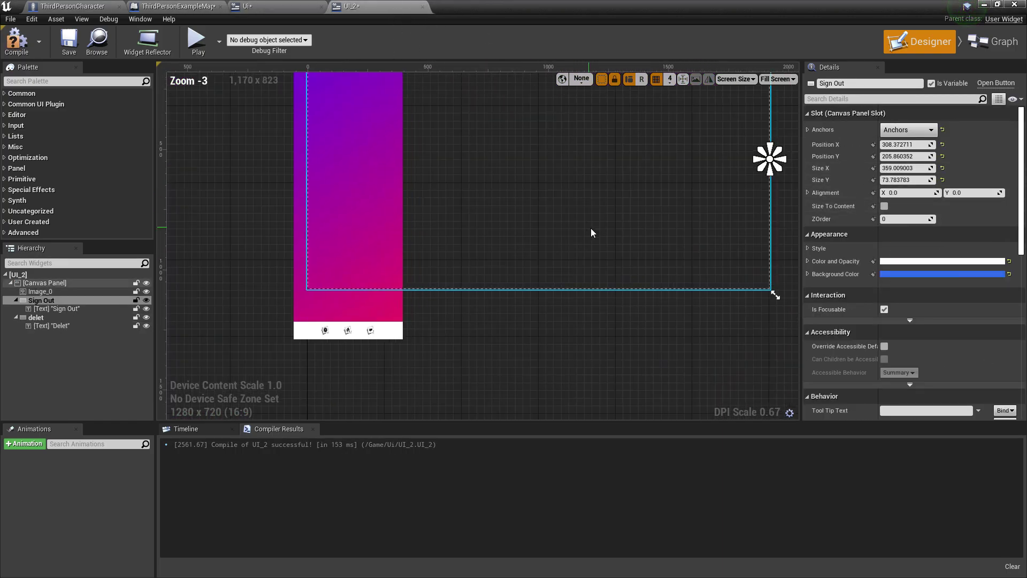
pyautogui.moveTo(623, 279); pyautogui.dragTo(672, 327)
pyautogui.scroll(2, 706, 296)
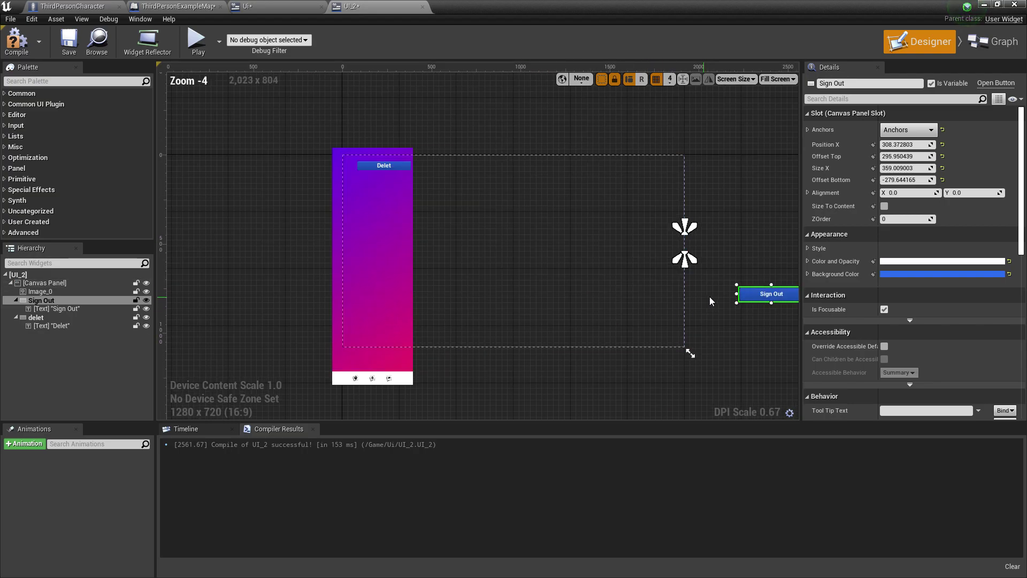
pyautogui.hotkey('ctrl', 'z')
pyautogui.hotkey('ctrl', 'z')
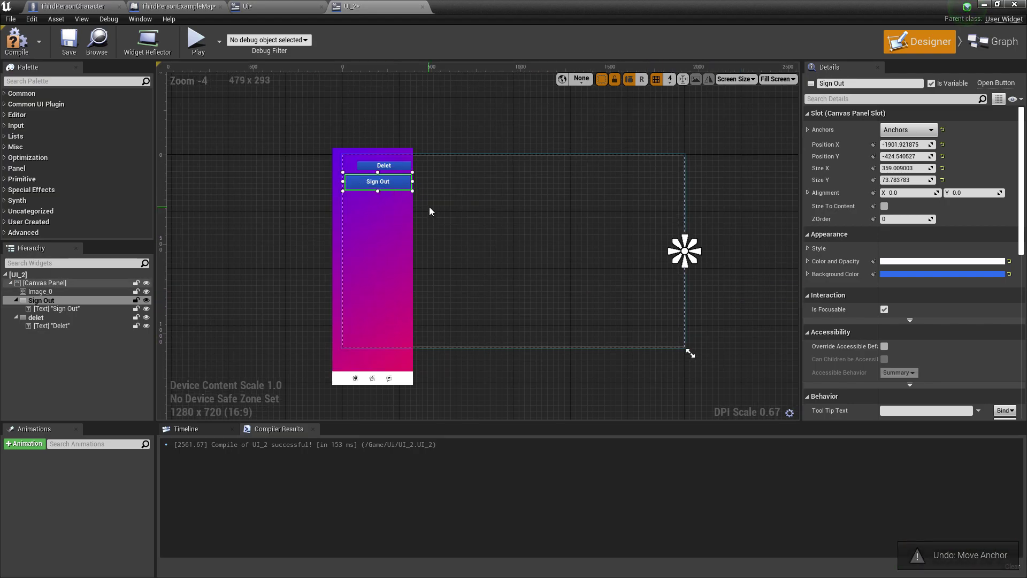
pyautogui.scroll(8, 429, 207)
pyautogui.click(895, 168)
pyautogui.write('300')
pyautogui.press('Return')
# Move Sign Out just below Delet and set its height to 50
pyautogui.moveTo(468, 210)
pyautogui.mouseDown()
pyautogui.moveTo(478, 205)
pyautogui.moveTo(473, 212)
pyautogui.mouseUp()
pyautogui.click(904, 180)
pyautogui.write('50')
pyautogui.press('Return')
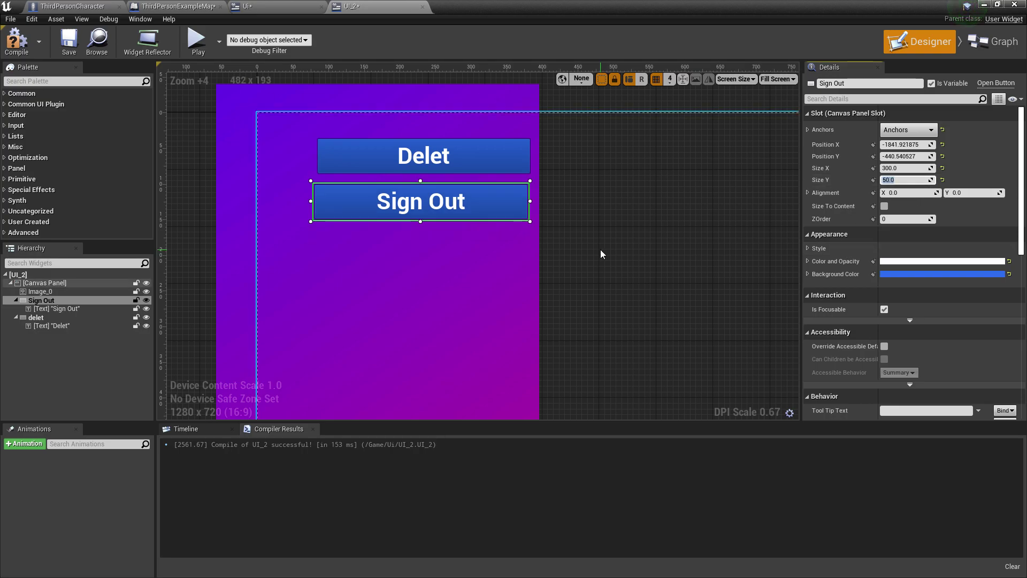
# Align the Delet button with the Sign Out button beneath it
pyautogui.click(603, 252)
pyautogui.click(499, 204)
pyautogui.scroll(5, 615, 257)
pyautogui.moveTo(633, 289); pyautogui.dragTo(502, 178, button='right')
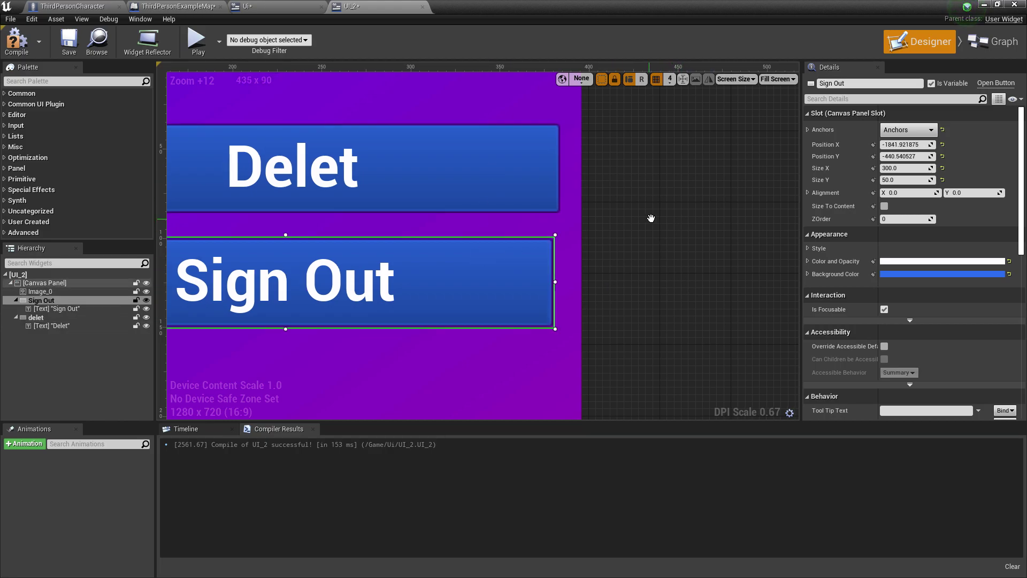
pyautogui.scroll(-2, 685, 348)
pyautogui.click(752, 317)
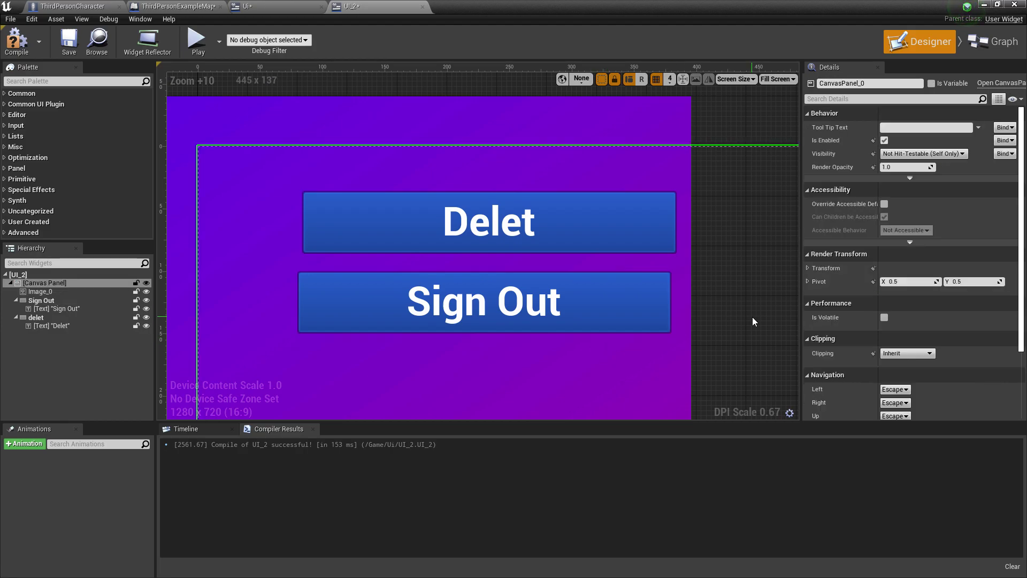
pyautogui.moveTo(606, 220); pyautogui.dragTo(658, 225)
pyautogui.click(770, 278)
# Deselect the placed Delet button and compare the layout against the Ui login widget
pyautogui.click(648, 228)
pyautogui.scroll(2, 649, 228)
pyautogui.click(761, 266)
pyautogui.scroll(-4, 751, 280)
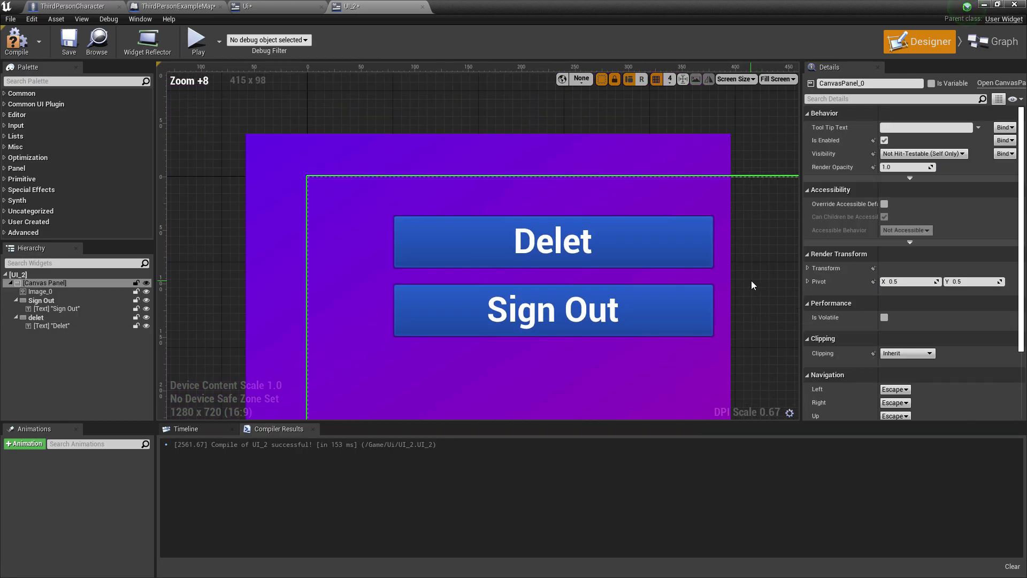
pyautogui.scroll(-4, 744, 294)
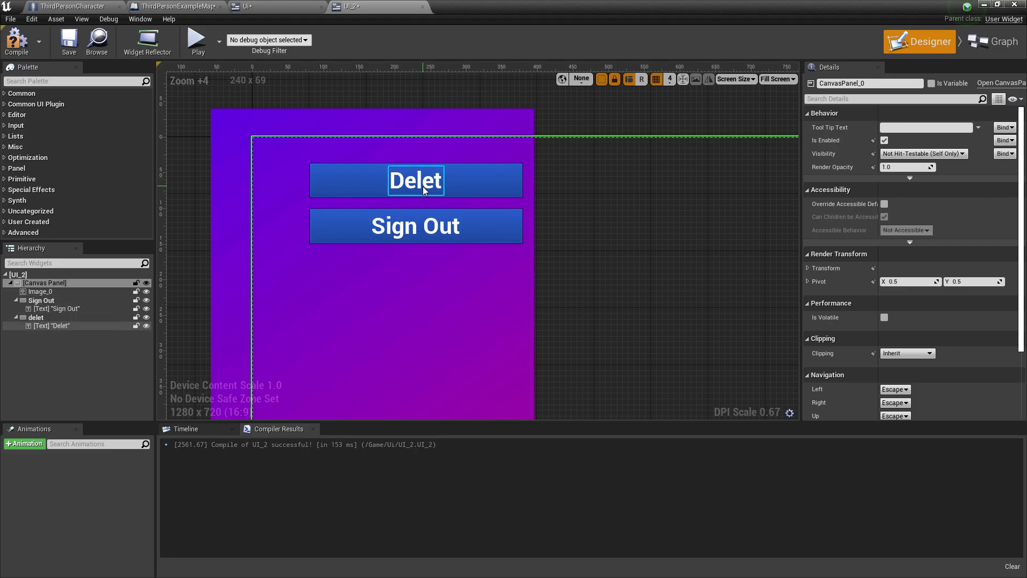
pyautogui.scroll(-4, 461, 239)
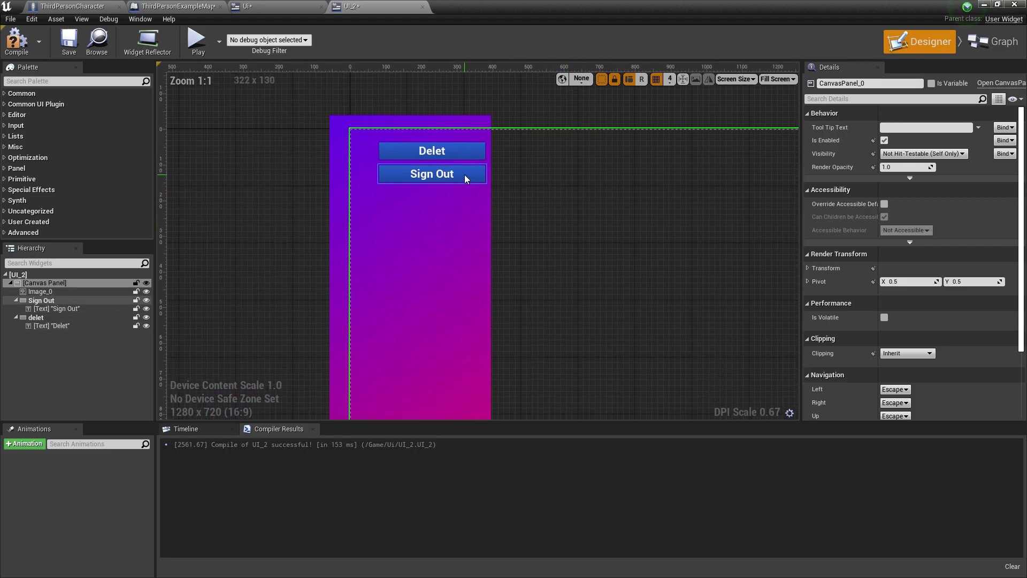
pyautogui.click(247, 6)
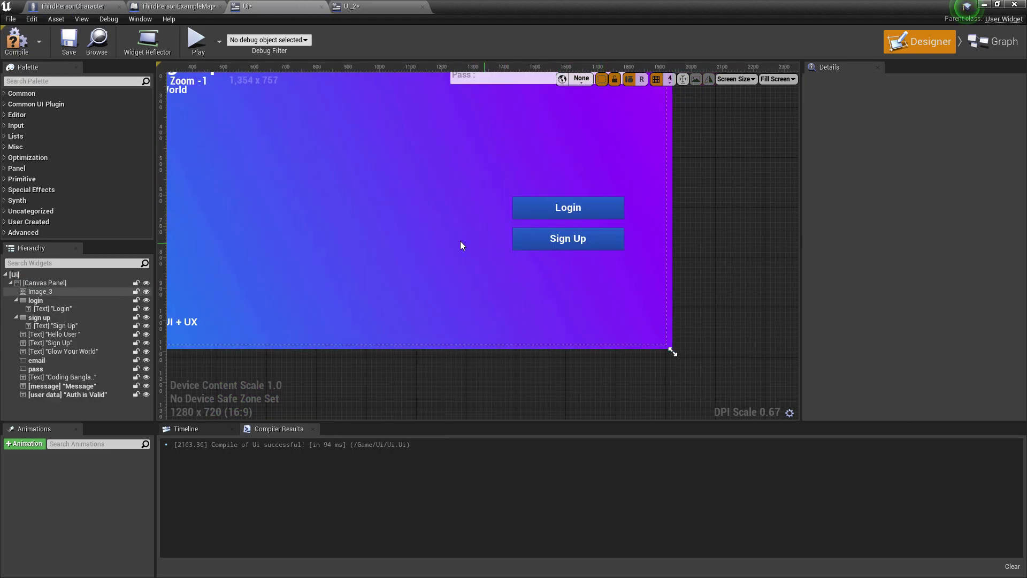
pyautogui.scroll(-4, 500, 241)
pyautogui.scroll(4, 349, 274)
pyautogui.moveTo(482, 254); pyautogui.dragTo(474, 254, button='right')
# Back in UI_2, compile and save the widget with its Delet and Sign Out buttons
pyautogui.click(353, 6)
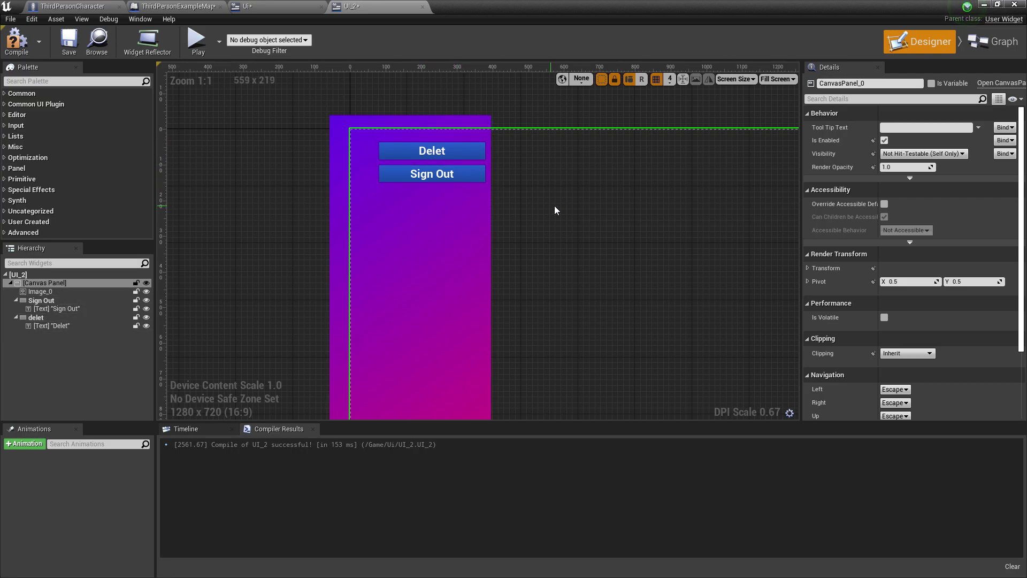
pyautogui.moveTo(509, 200); pyautogui.dragTo(509, 212, button='right')
pyautogui.scroll(1, 480, 210)
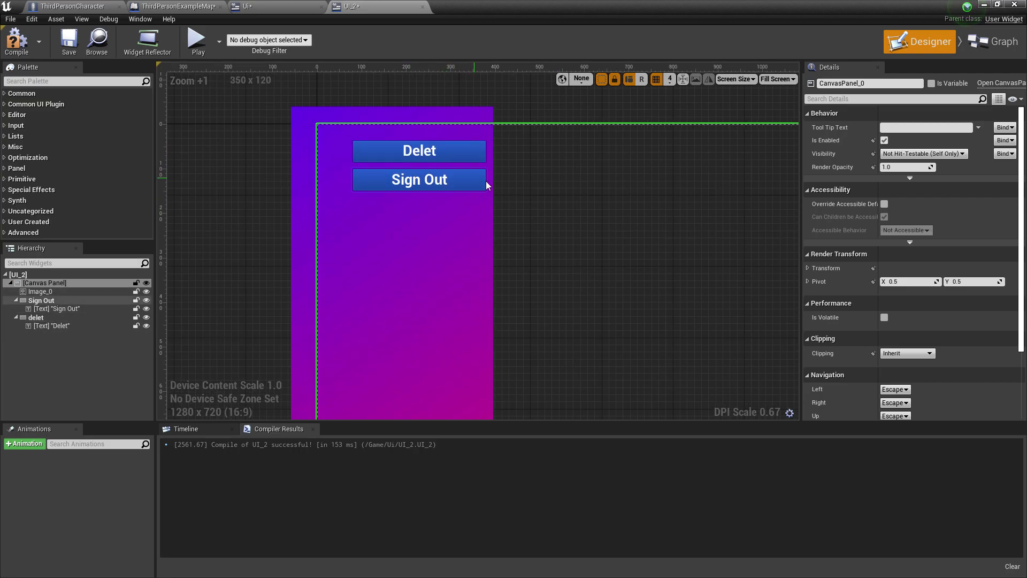
pyautogui.click(17, 40)
pyautogui.click(69, 41)
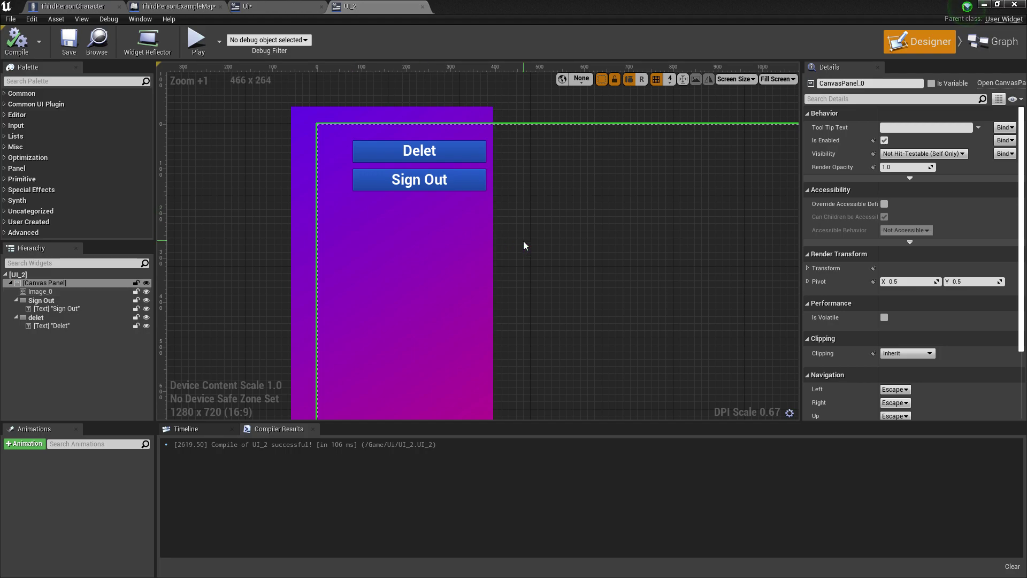
# Add an On Clicked event for the Sign Out button and compile UI_2
pyautogui.click(471, 177)
pyautogui.moveTo(1022, 160); pyautogui.dragTo(988, 388)
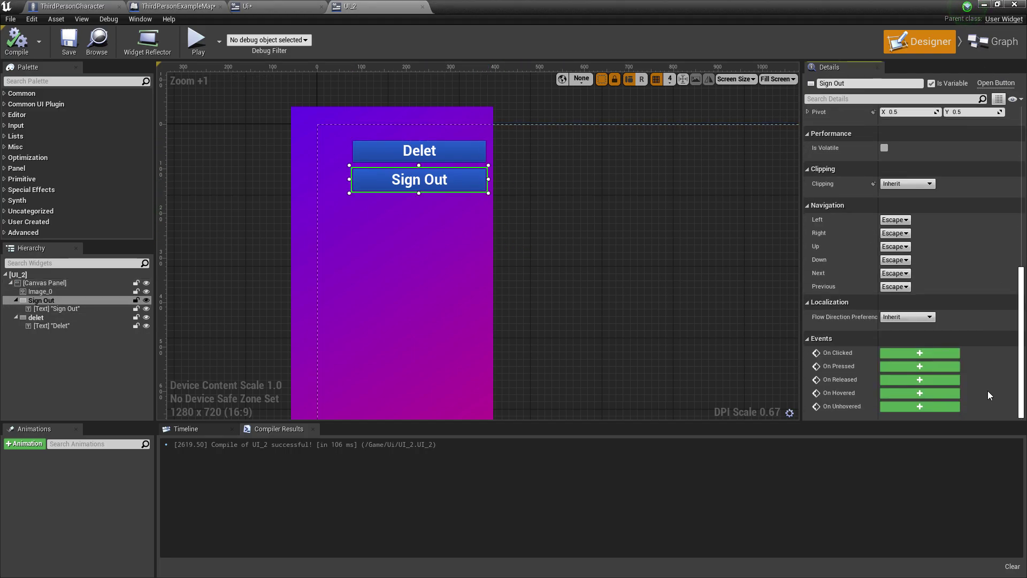
pyautogui.click(915, 354)
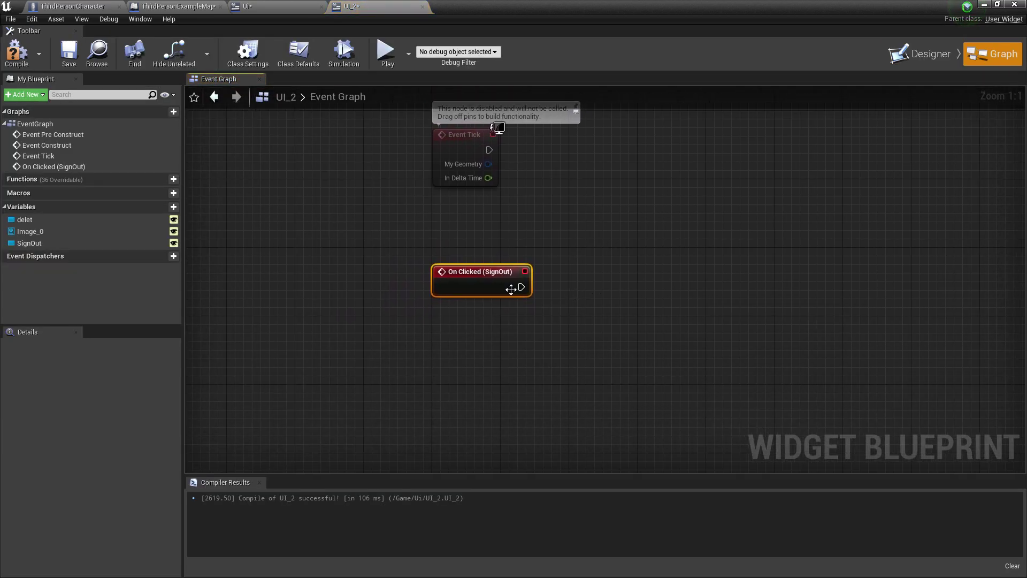
pyautogui.click(5, 57)
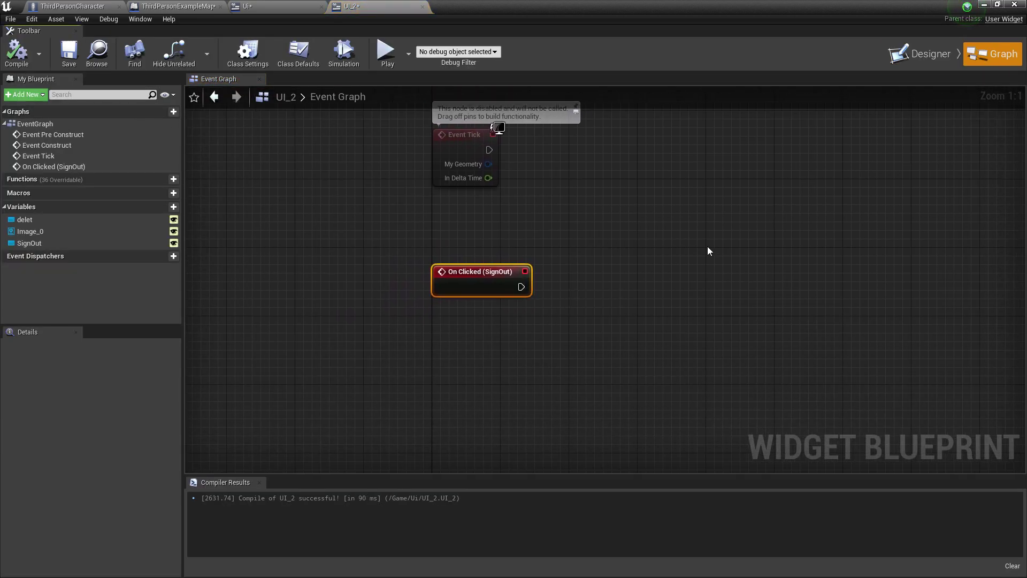
pyautogui.click(921, 53)
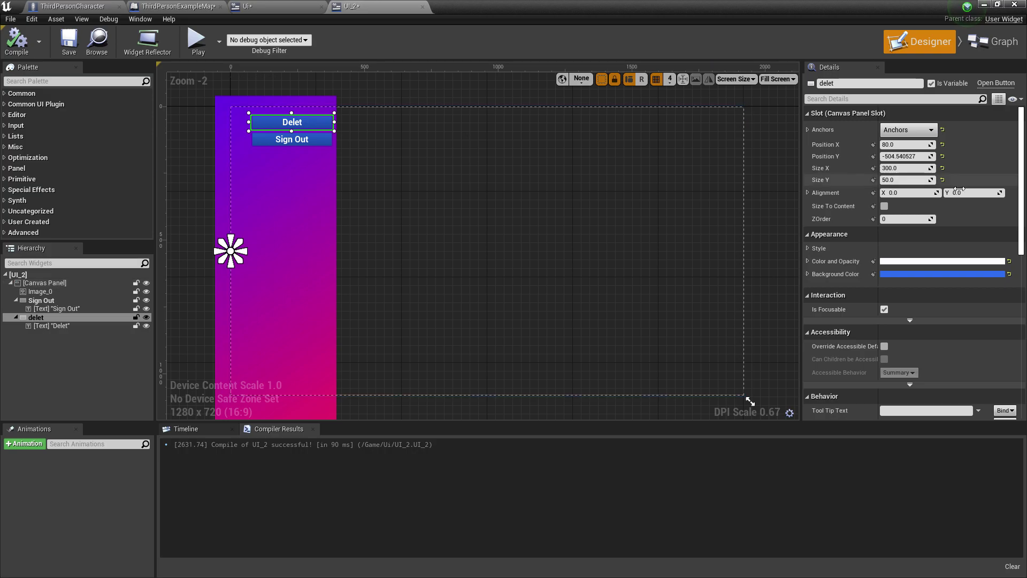
# Add an On Clicked event for the Delet button and position its node
pyautogui.moveTo(1026, 187); pyautogui.dragTo(1024, 409)
pyautogui.click(930, 357)
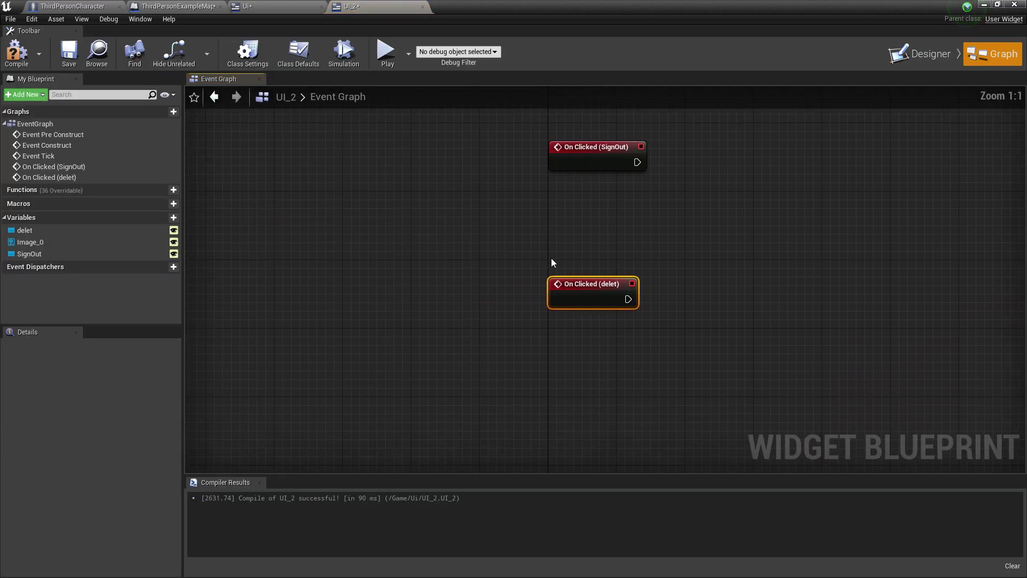
pyautogui.moveTo(619, 284); pyautogui.dragTo(615, 202)
pyautogui.moveTo(615, 202); pyautogui.dragTo(569, 304, button='right')
pyautogui.moveTo(569, 304); pyautogui.dragTo(561, 329)
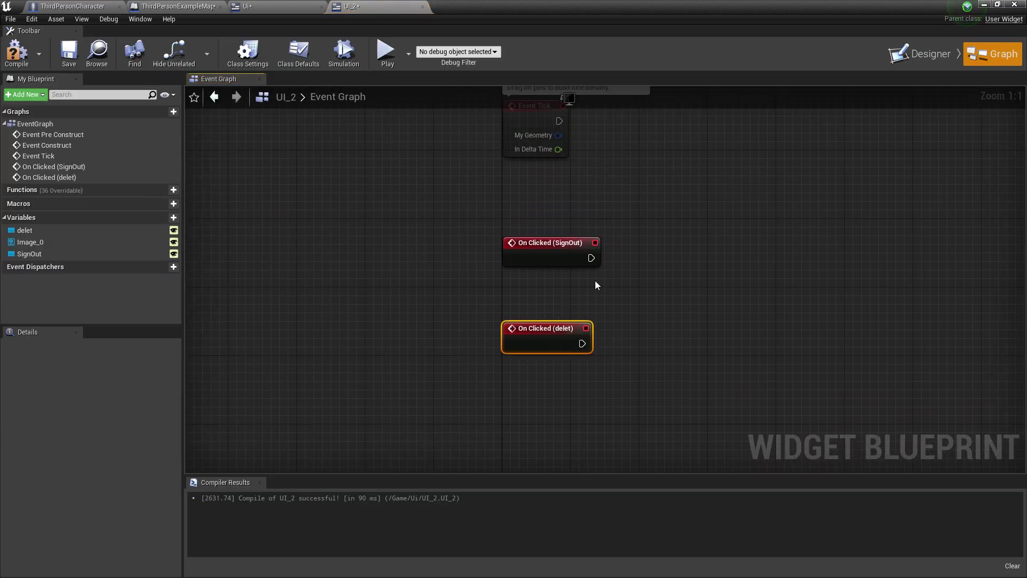
# Place a Current User node from the 'auth' action search in the Event Graph
pyautogui.rightClick(595, 281)
pyautogui.write('auth')
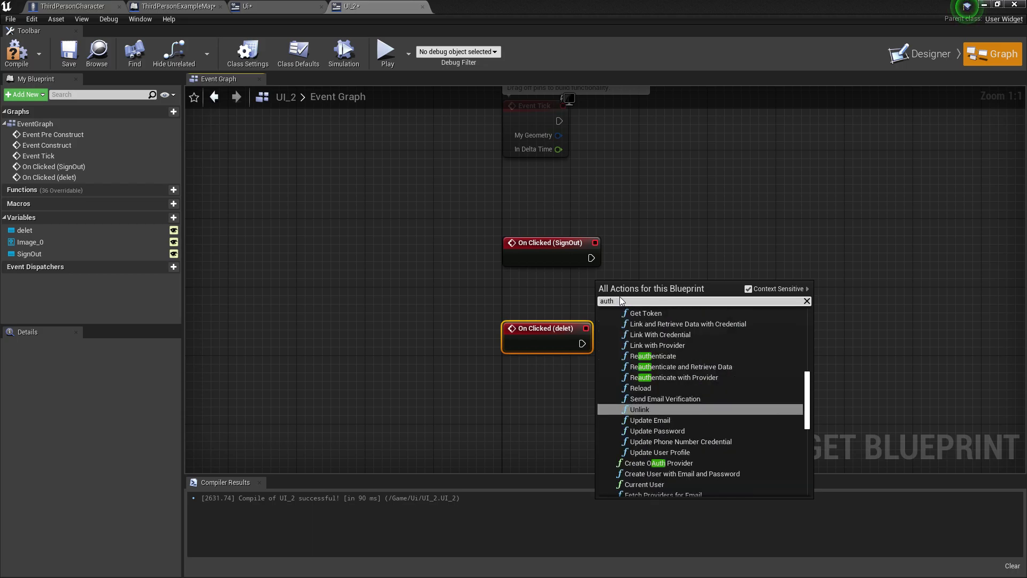
pyautogui.scroll(-2, 689, 417)
pyautogui.scroll(-5, 643, 468)
pyautogui.scroll(3, 659, 379)
pyautogui.click(655, 364)
# Add an Is Valid check on Current User and wire On Clicked (SignOut) into it
pyautogui.moveTo(661, 300); pyautogui.dragTo(704, 261)
pyautogui.write('is valid')
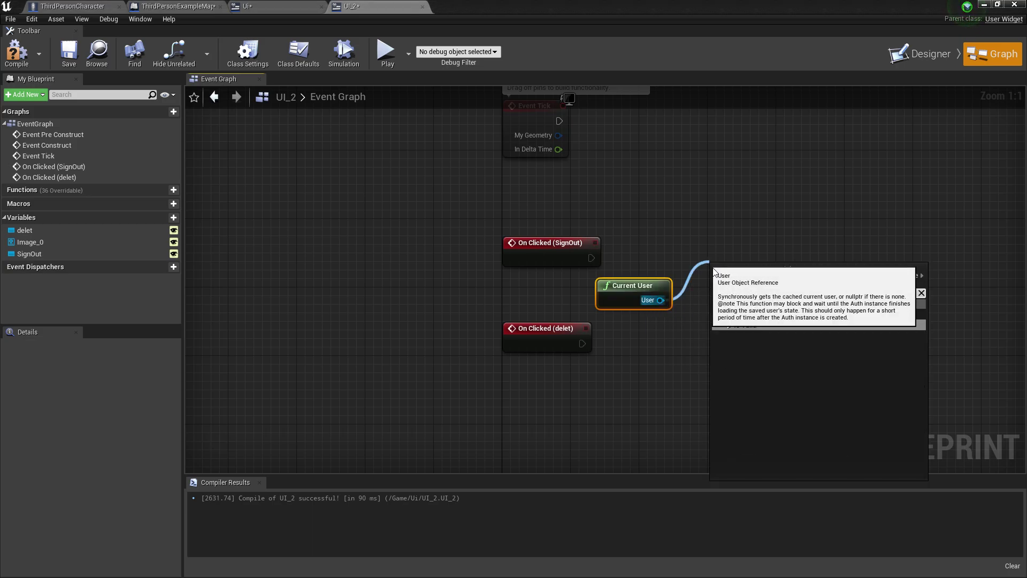
pyautogui.click(766, 323)
pyautogui.moveTo(737, 271); pyautogui.dragTo(728, 237)
pyautogui.moveTo(591, 258); pyautogui.dragTo(717, 258)
pyautogui.moveTo(765, 259); pyautogui.dragTo(664, 267, button='right')
# Search the graph actions for 'aut' again, then go to the Ui login widget
pyautogui.rightClick(748, 246)
pyautogui.write('aut')
pyautogui.scroll(5, 802, 348)
pyautogui.click(257, 6)
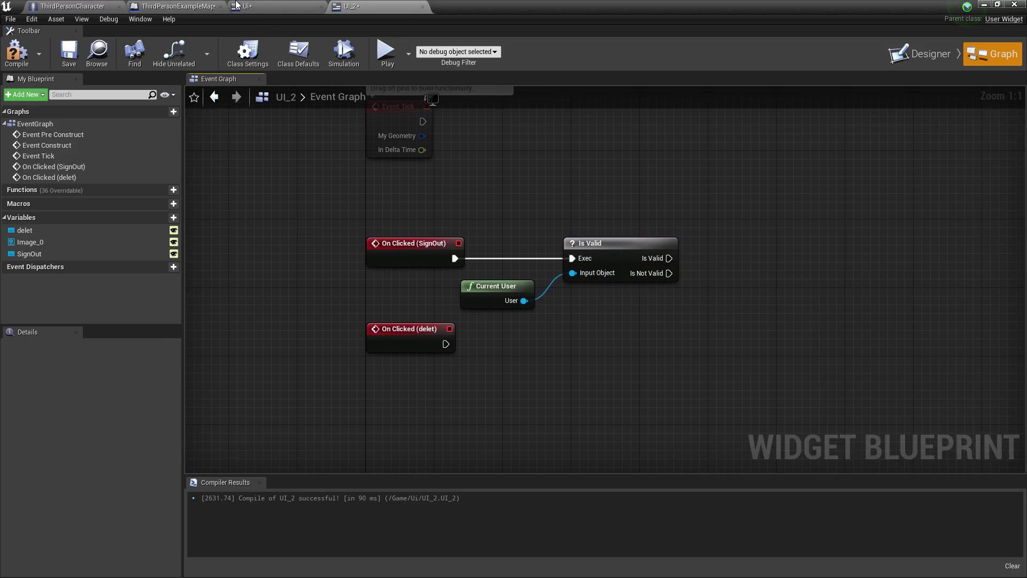
# In Ui's Event Graph, delete the sign-out SetText, Message, On Clicked, Is Valid and Current User nodes
pyautogui.click(994, 41)
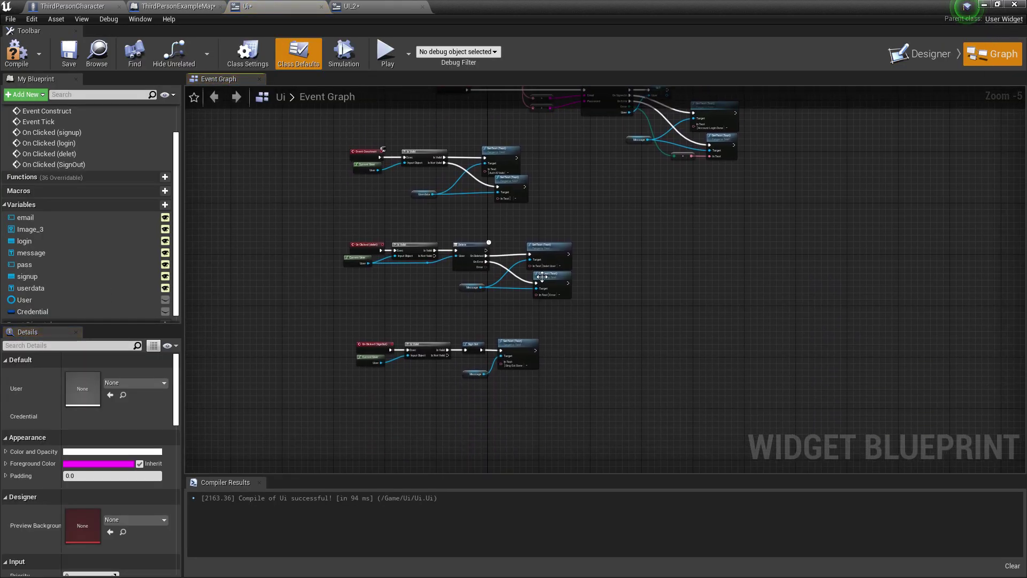
pyautogui.scroll(3, 515, 306)
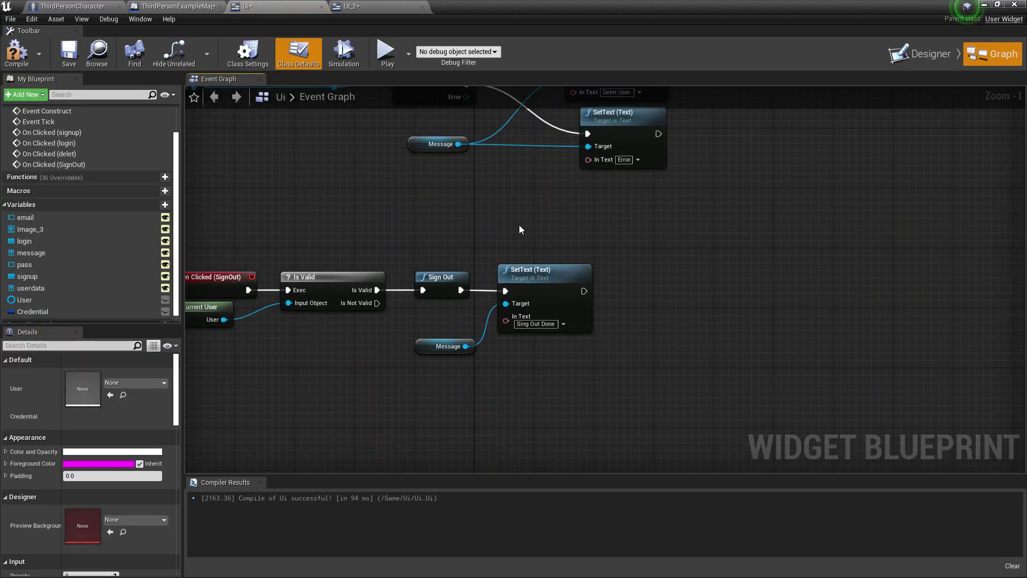
pyautogui.moveTo(521, 226); pyautogui.dragTo(637, 374)
pyautogui.press('Delete')
pyautogui.moveTo(575, 382); pyautogui.dragTo(613, 390, button='right')
pyautogui.moveTo(613, 390); pyautogui.dragTo(596, 351)
pyautogui.press('Delete')
pyautogui.moveTo(297, 254); pyautogui.dragTo(512, 357)
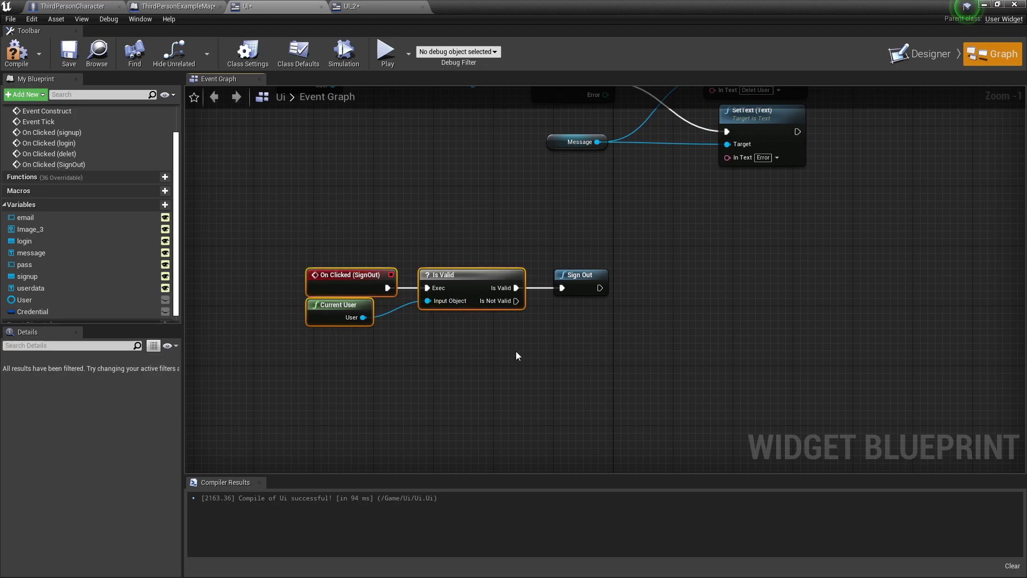
pyautogui.press('Delete')
# Move the Sign Out node from Ui into UI_2, wired after the Is Valid check
pyautogui.click(579, 282)
pyautogui.rightClick(582, 273)
pyautogui.click(608, 322)
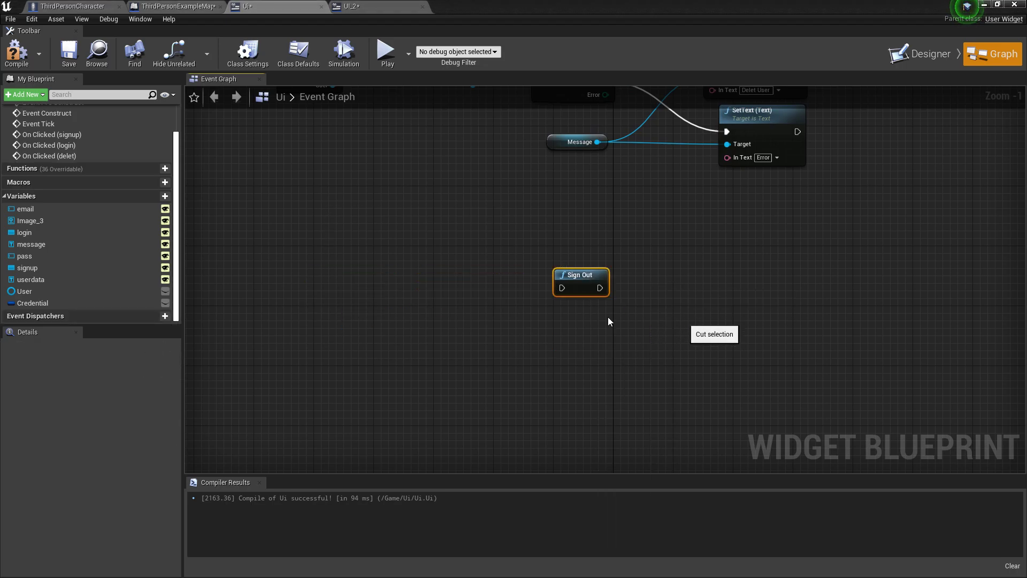
pyautogui.click(370, 6)
pyautogui.hotkey('ctrl', 'v')
pyautogui.moveTo(732, 286); pyautogui.dragTo(710, 260)
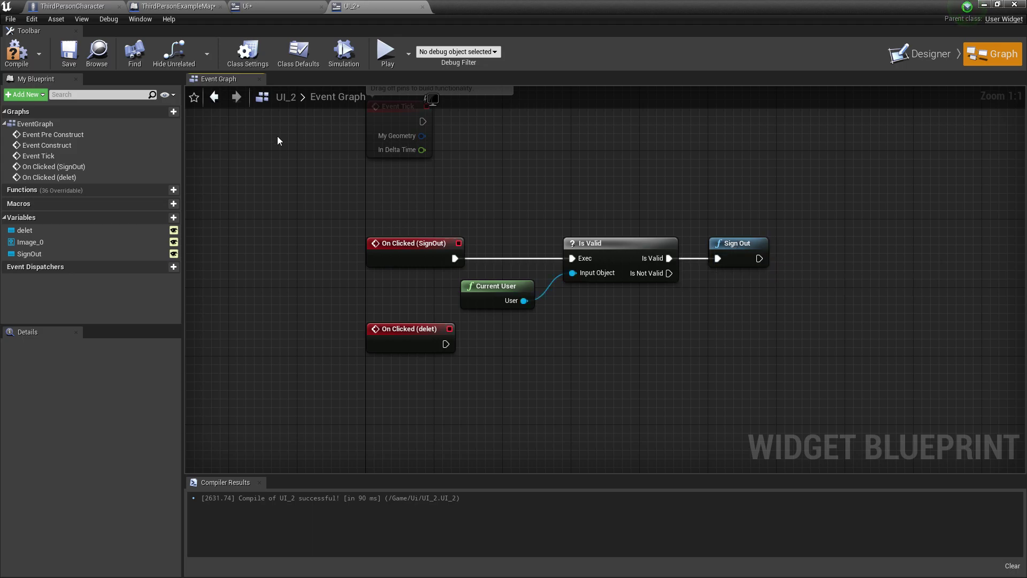
# In Ui, cut both SetText nodes and delete the On Clicked (delet) event
pyautogui.click(300, 7)
pyautogui.scroll(2, 482, 322)
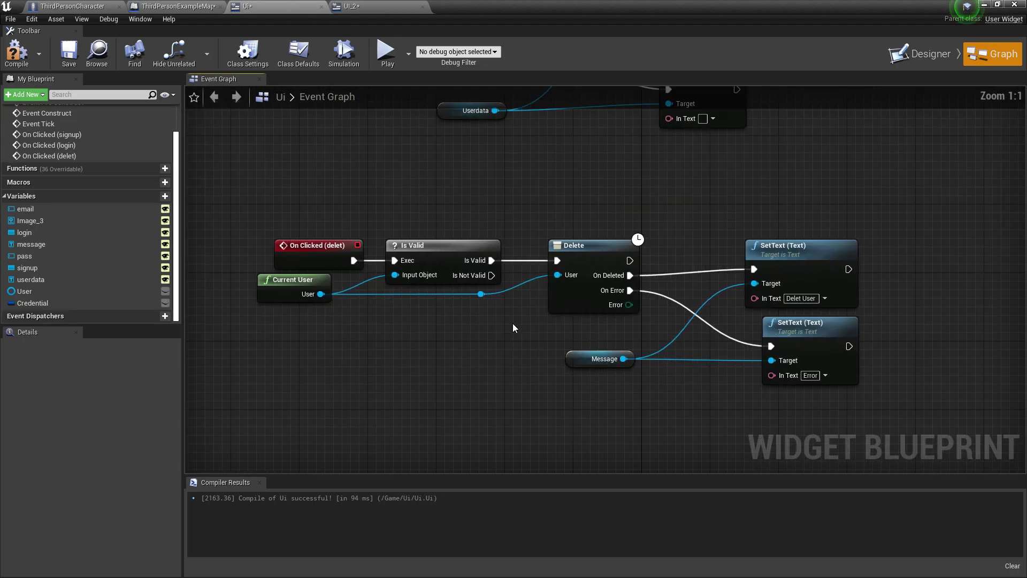
pyautogui.moveTo(505, 325); pyautogui.dragTo(375, 310, button='right')
pyautogui.moveTo(569, 221); pyautogui.dragTo(729, 375)
pyautogui.hotkey('ctrl', 'x')
pyautogui.moveTo(478, 355); pyautogui.dragTo(788, 395, button='right')
pyautogui.moveTo(436, 220); pyautogui.dragTo(506, 273)
pyautogui.press('Delete')
# Cut Ui's Current User, Is Valid and Delete nodes for moving to UI_2
pyautogui.moveTo(448, 230); pyautogui.dragTo(798, 362)
pyautogui.rightClick(792, 311)
pyautogui.click(802, 327)
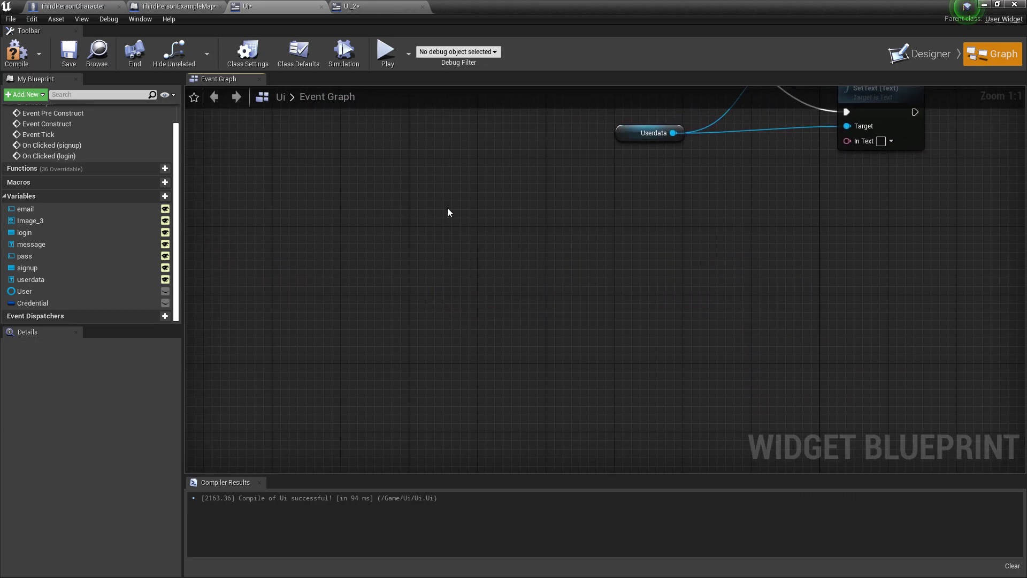
pyautogui.click(342, 6)
# Paste the delete-user nodes into UI_2 and line them up with On Clicked (delet)
pyautogui.hotkey('ctrl', 'v')
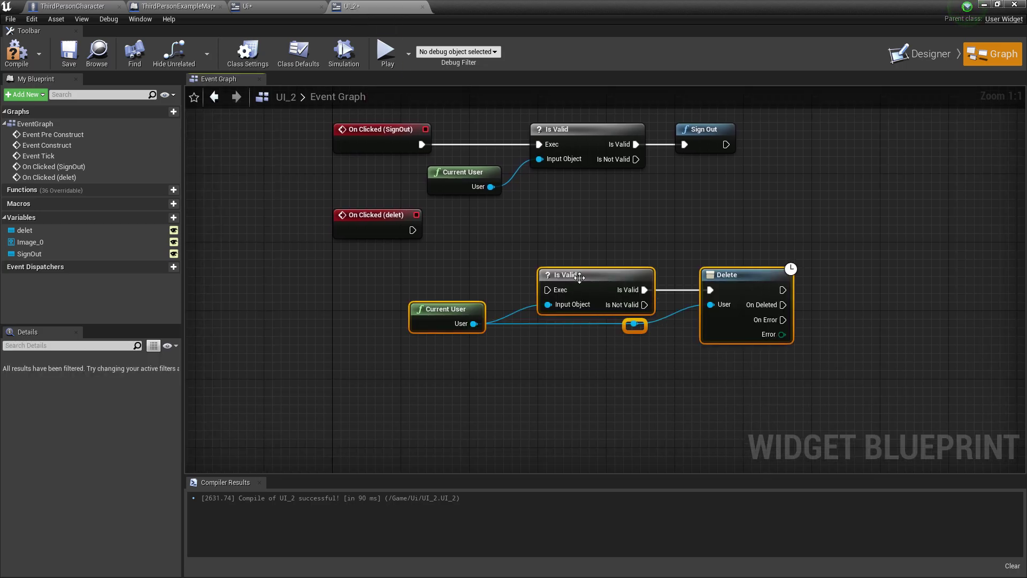
pyautogui.moveTo(580, 276); pyautogui.dragTo(540, 231)
pyautogui.moveTo(395, 230); pyautogui.dragTo(541, 237)
pyautogui.moveTo(684, 245); pyautogui.dragTo(666, 237)
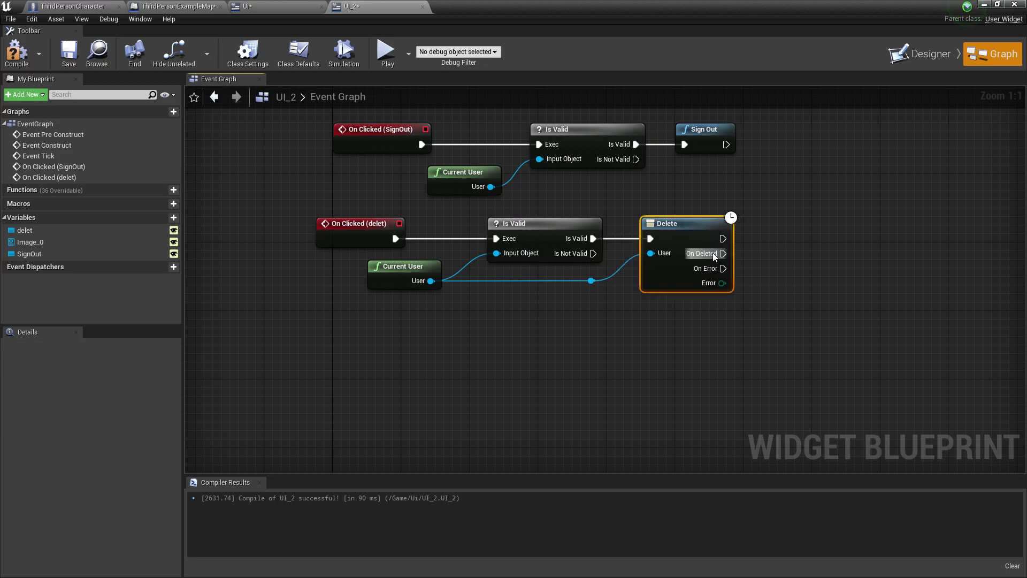
# Add Open Level (by Object Reference) after Delete's On Deleted pin, then compile and save UI_2
pyautogui.moveTo(723, 253); pyautogui.dragTo(770, 251)
pyautogui.write('Open')
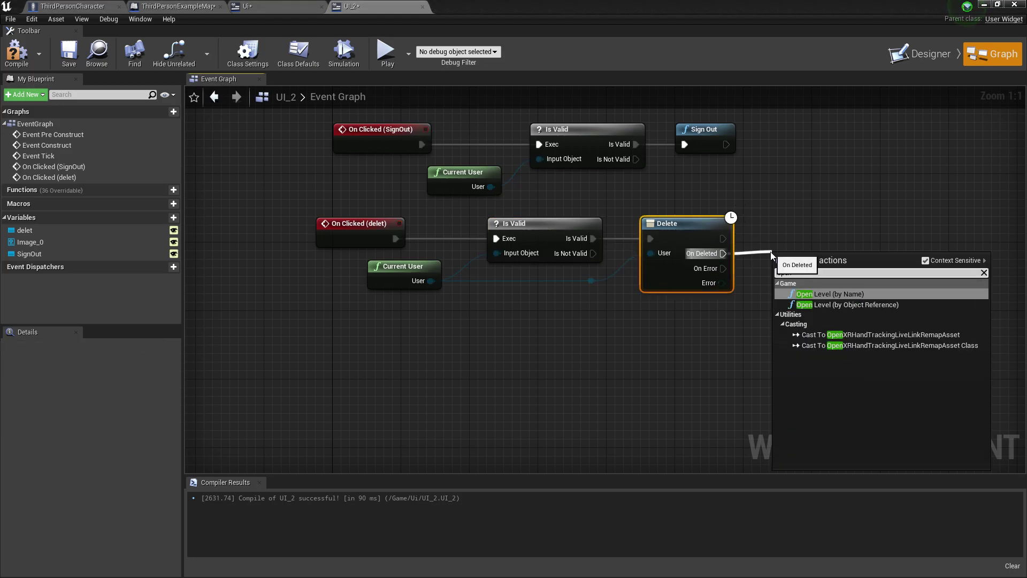
pyautogui.click(835, 305)
pyautogui.click(833, 288)
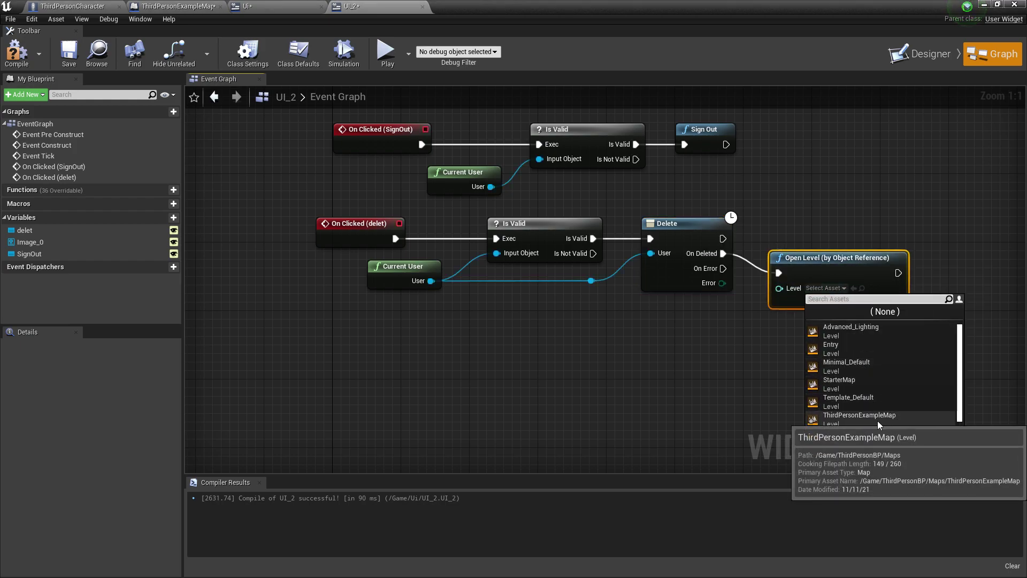
pyautogui.scroll(-1, 897, 418)
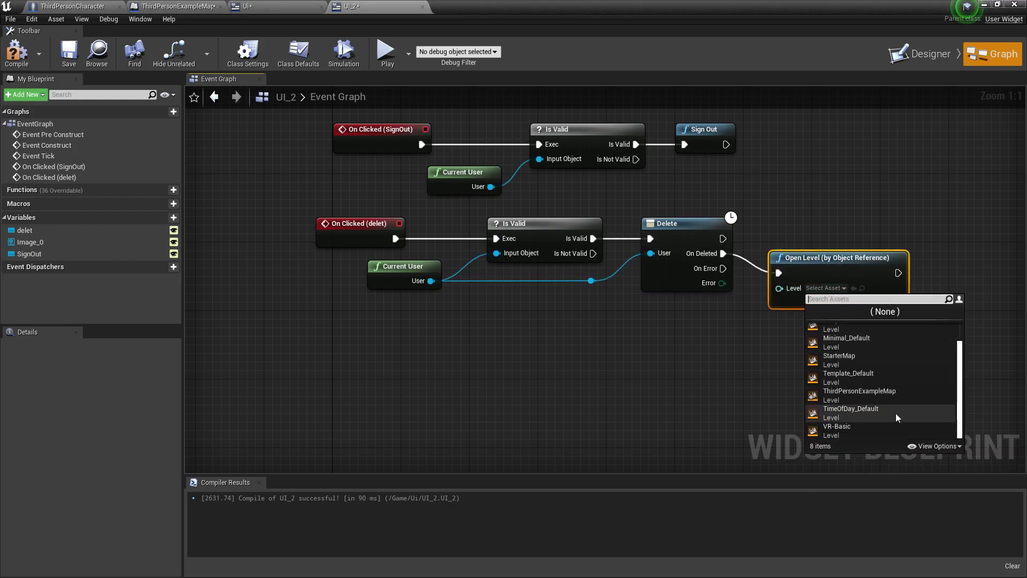
pyautogui.click(689, 338)
pyautogui.moveTo(795, 271); pyautogui.dragTo(803, 254)
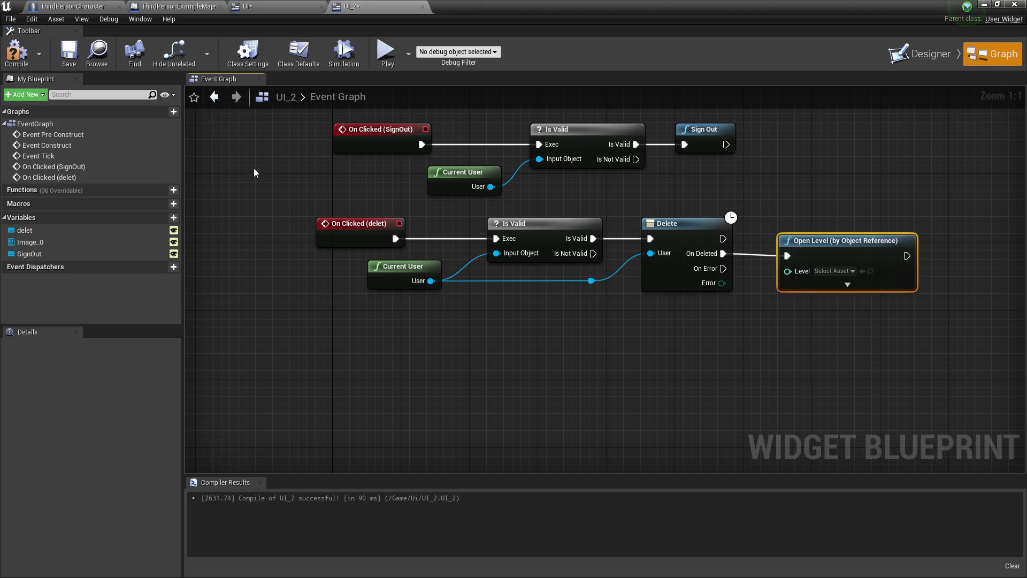
pyautogui.click(11, 52)
pyautogui.click(69, 53)
# Browse the Open Level node's Level list without choosing a level
pyautogui.click(832, 271)
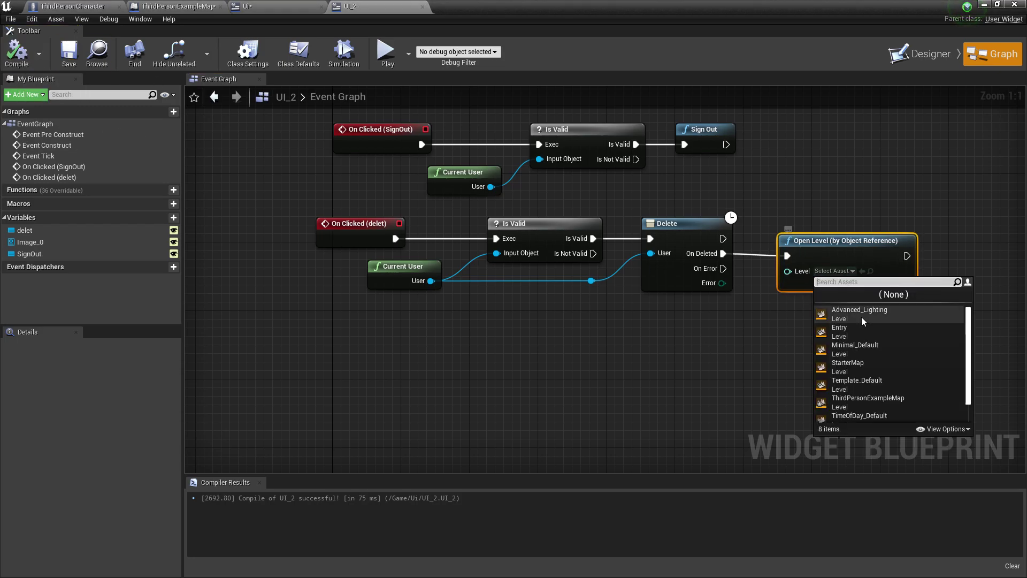
pyautogui.scroll(-3, 878, 366)
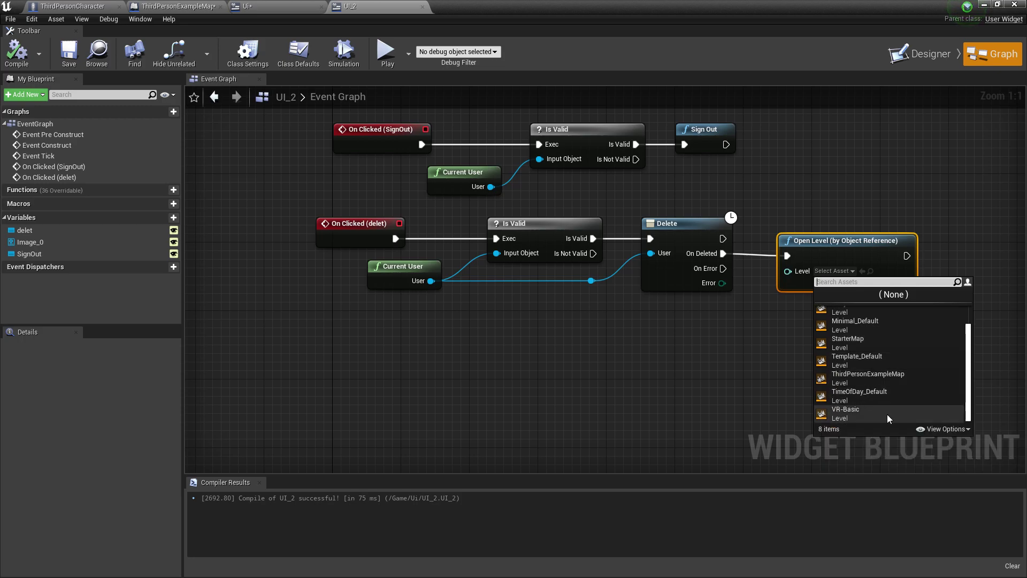
pyautogui.scroll(2, 891, 404)
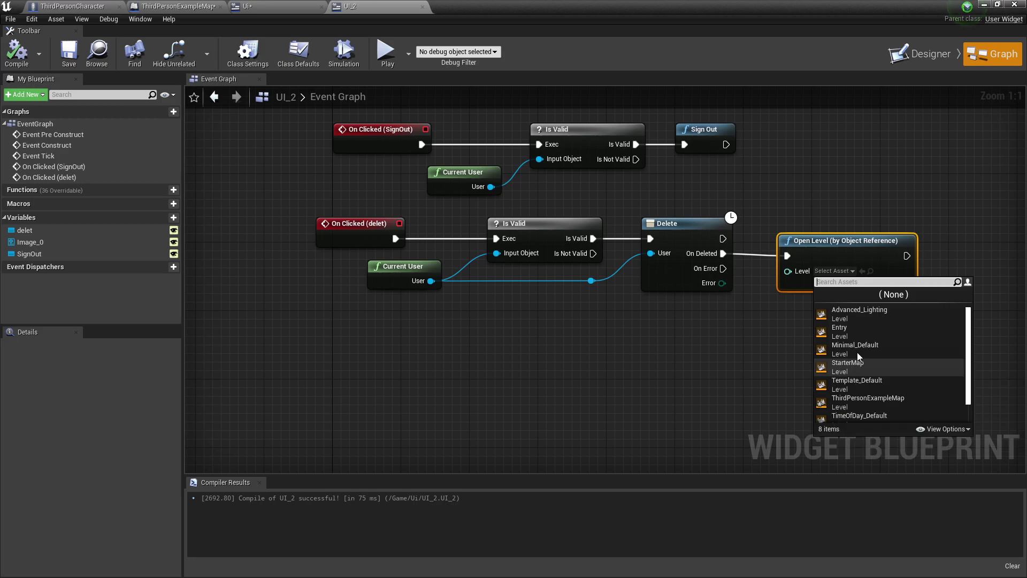
pyautogui.scroll(-1, 888, 401)
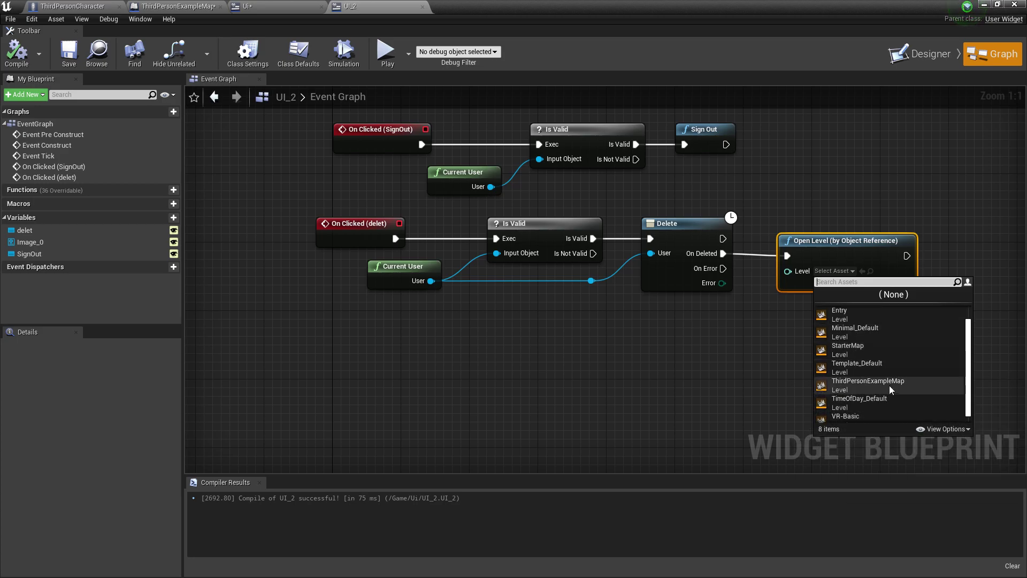
pyautogui.scroll(-1, 885, 396)
pyautogui.scroll(2, 869, 369)
# Browse to Content/ThirdPersonBP/Maps and save all unsaved assets, including the map and Ui widget
pyautogui.click(651, 330)
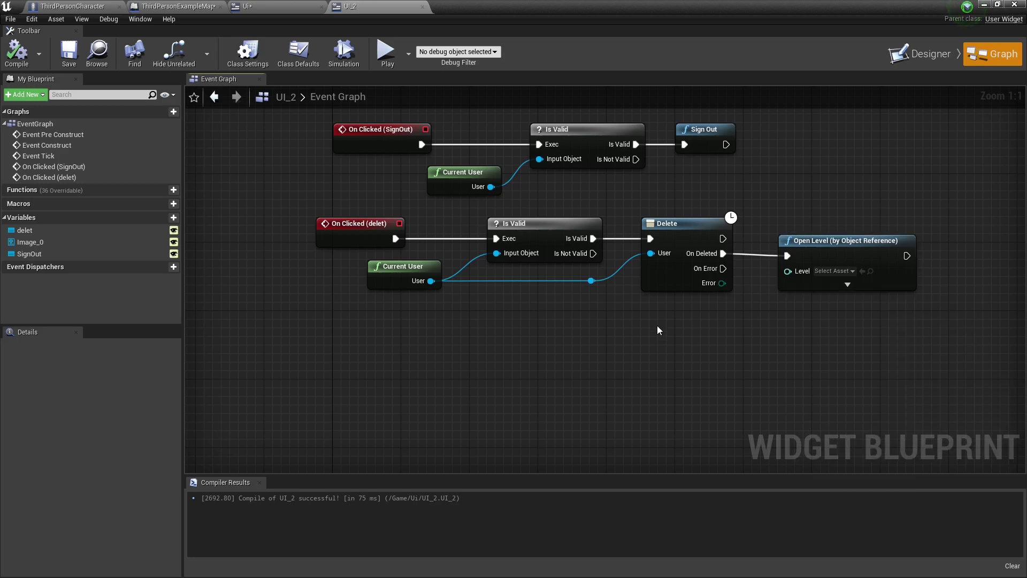
pyautogui.press('super+Down')
pyautogui.click(178, 412)
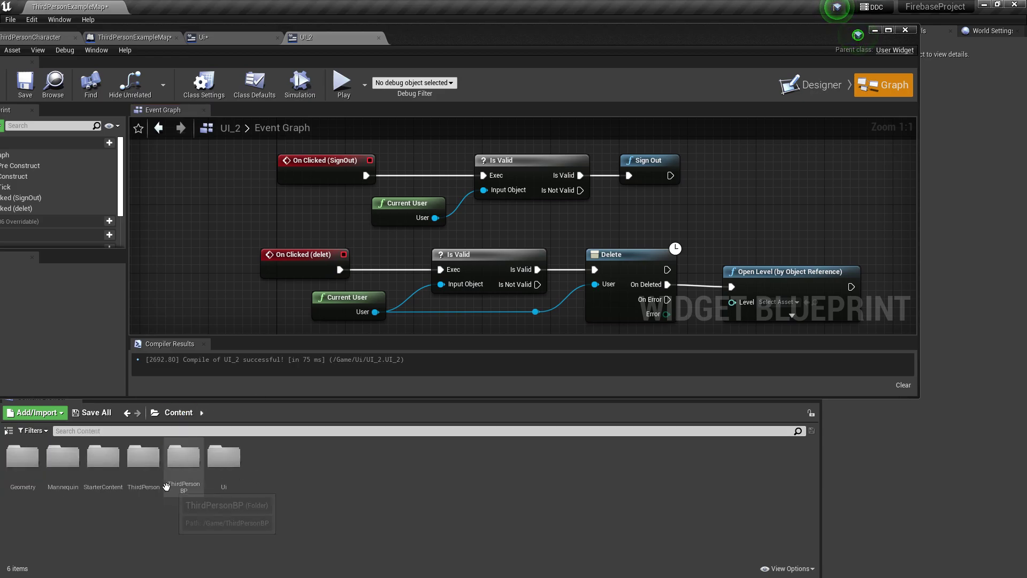
pyautogui.doubleClick(184, 458)
pyautogui.doubleClick(62, 457)
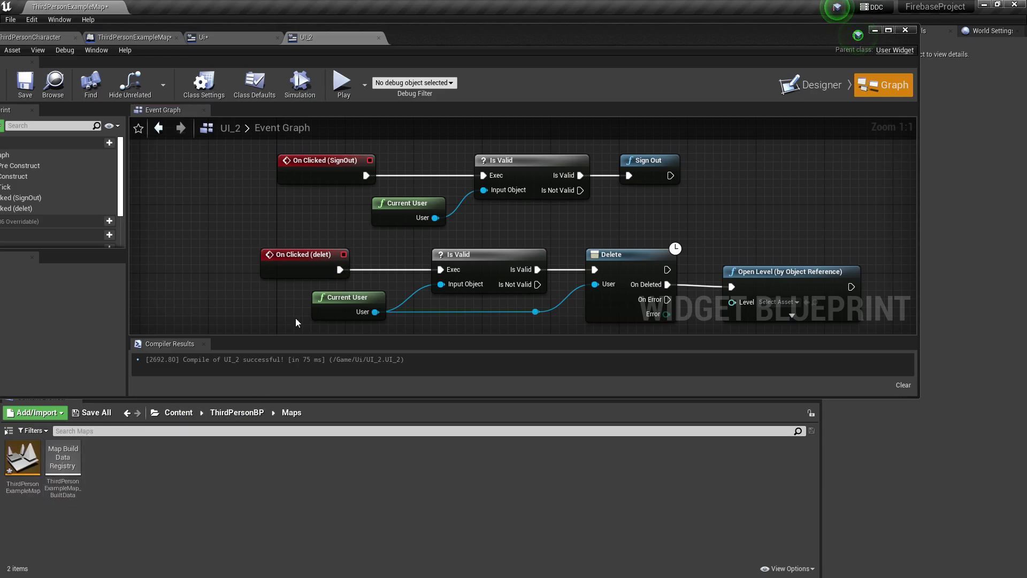
pyautogui.moveTo(407, 300); pyautogui.dragTo(188, 209, button='right')
pyautogui.click(102, 412)
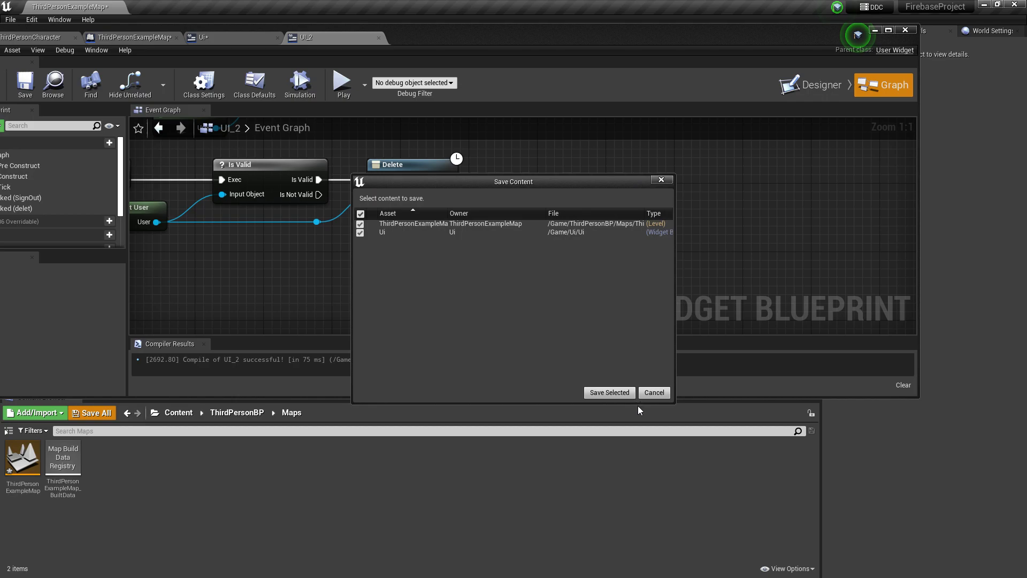
pyautogui.click(606, 394)
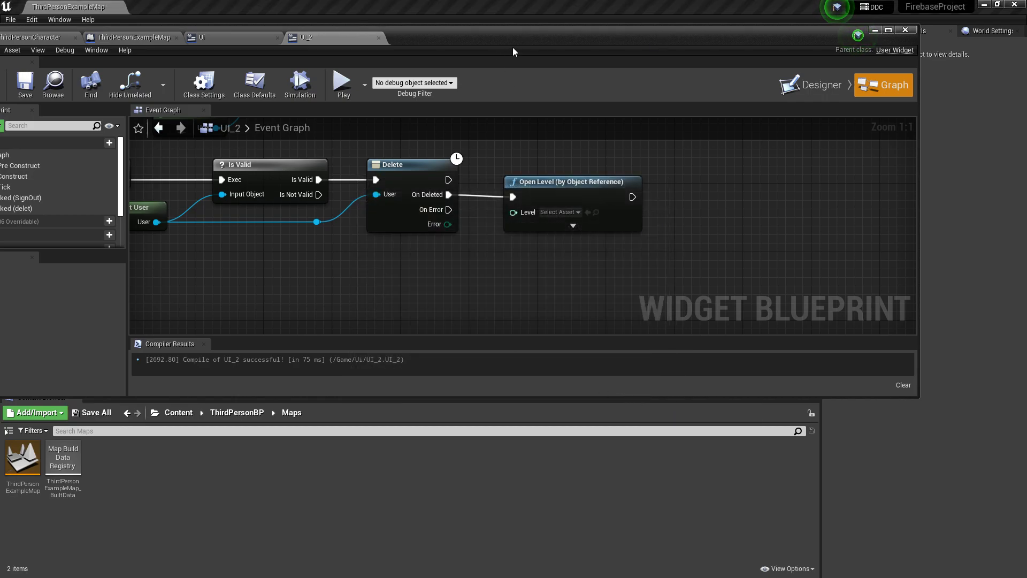
# Set the Open Level node's Level to ThirdPersonExampleMap
pyautogui.moveTo(496, 26); pyautogui.dragTo(587, 26)
pyautogui.click(63, 84)
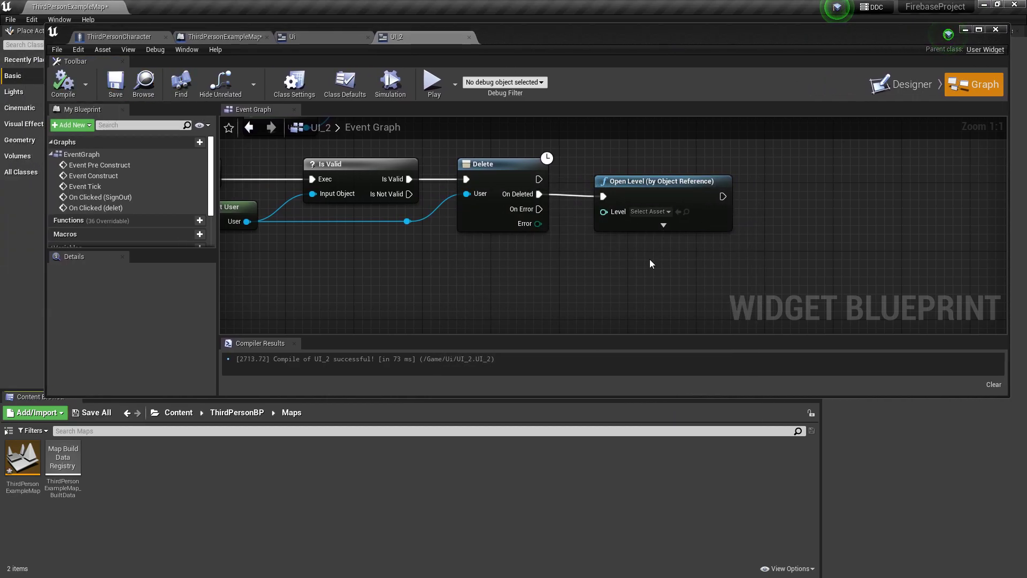
pyautogui.click(657, 212)
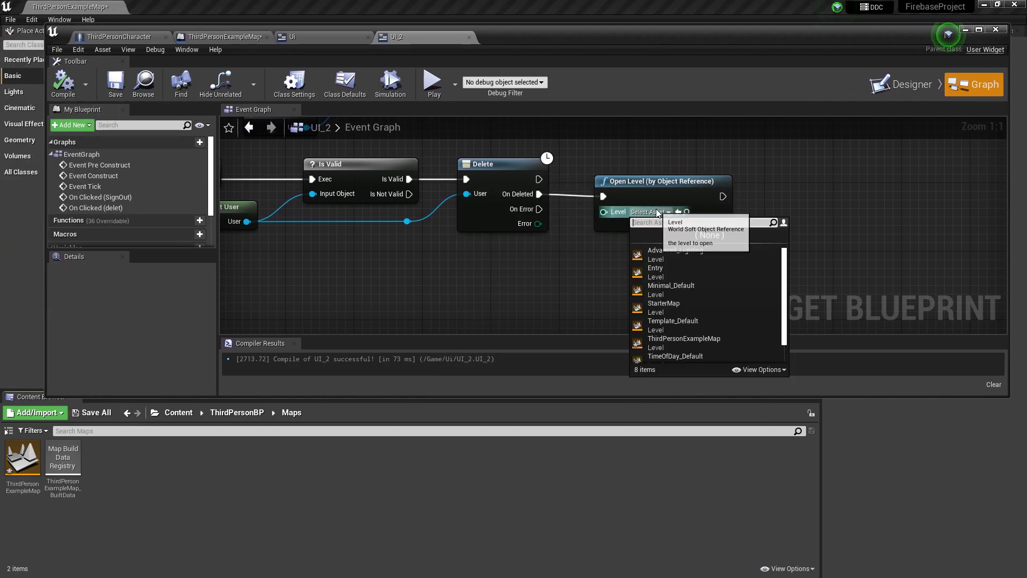
pyautogui.scroll(-1, 708, 321)
pyautogui.click(710, 317)
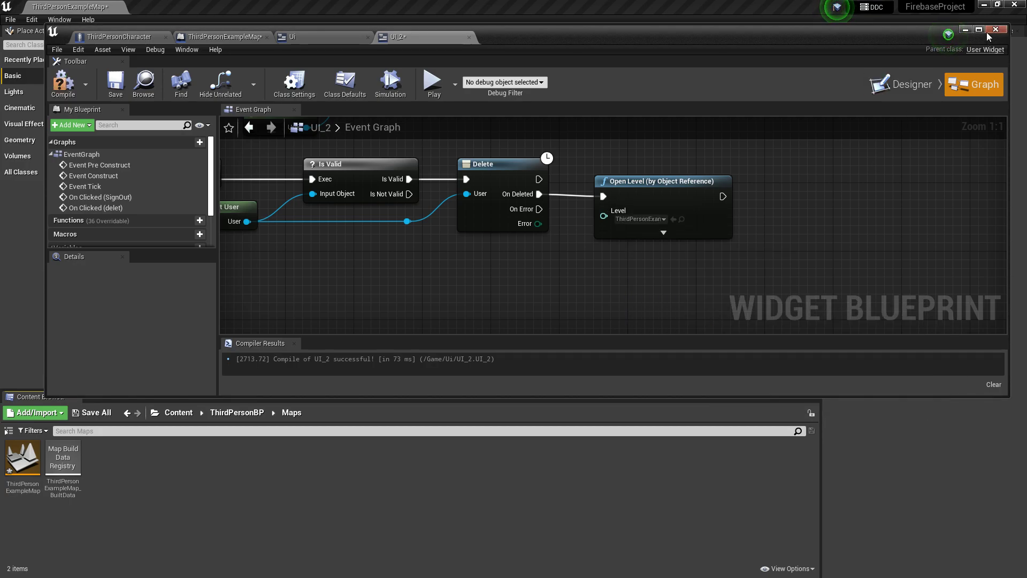
# Wire the Sign Out node's execution output into Open Level as well
pyautogui.click(980, 30)
pyautogui.moveTo(655, 351); pyautogui.dragTo(681, 275)
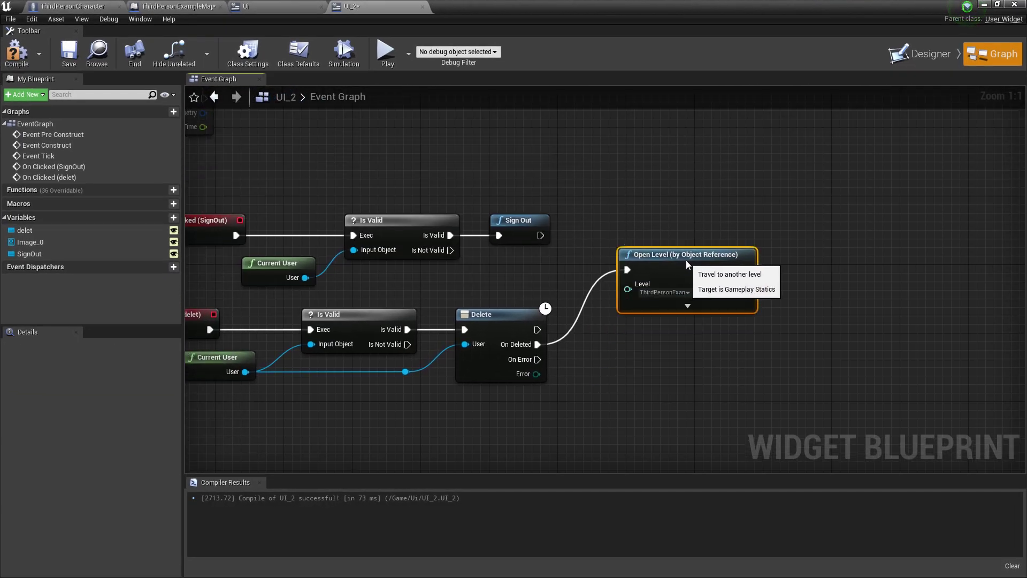
pyautogui.moveTo(541, 248); pyautogui.dragTo(583, 262)
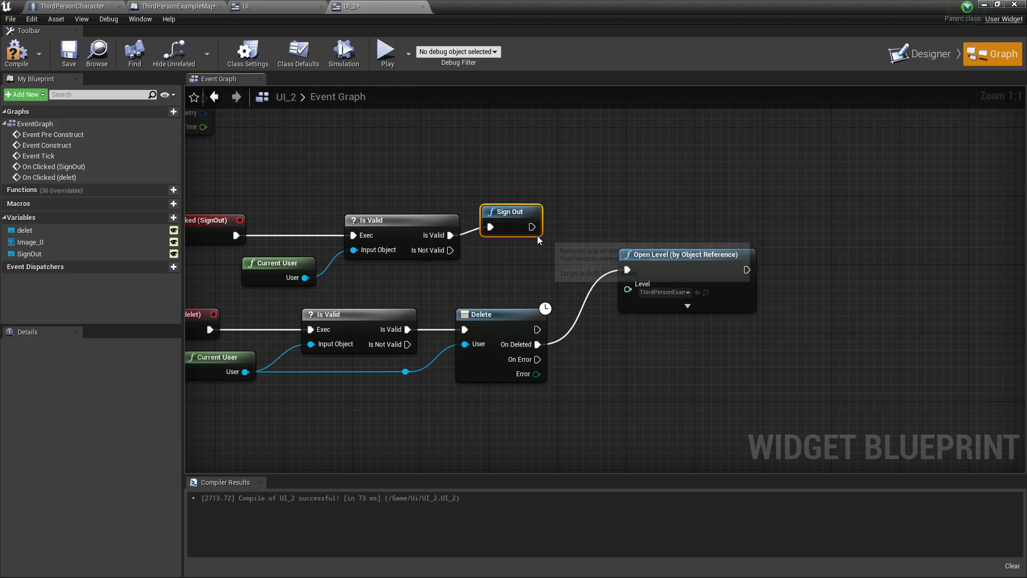
pyautogui.moveTo(539, 237); pyautogui.dragTo(628, 270)
pyautogui.moveTo(632, 263); pyautogui.dragTo(631, 280)
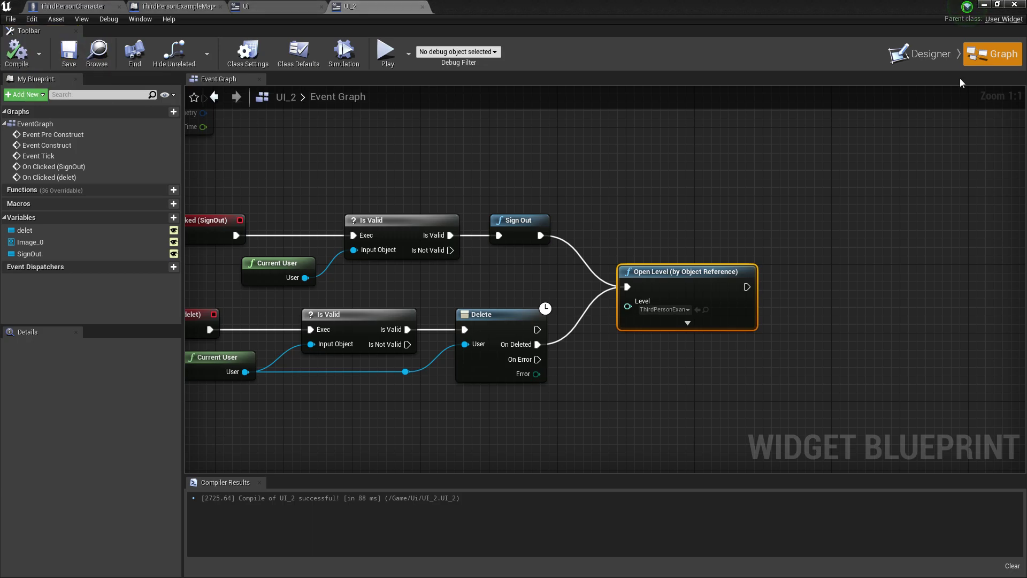
# Save the map and play-test signing out from the side panel and logging back in
pyautogui.click(1015, 4)
pyautogui.click(181, 40)
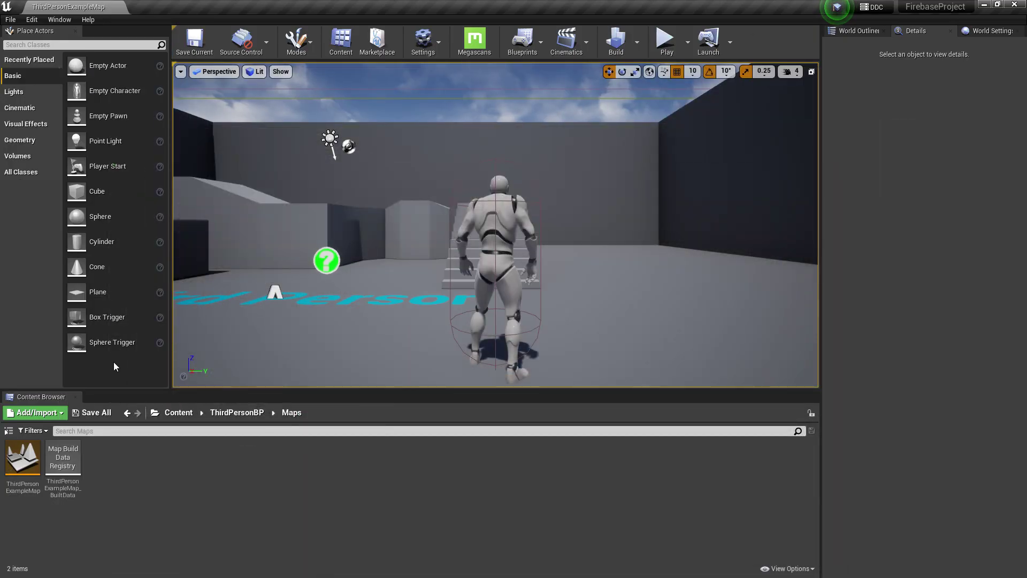
pyautogui.click(665, 40)
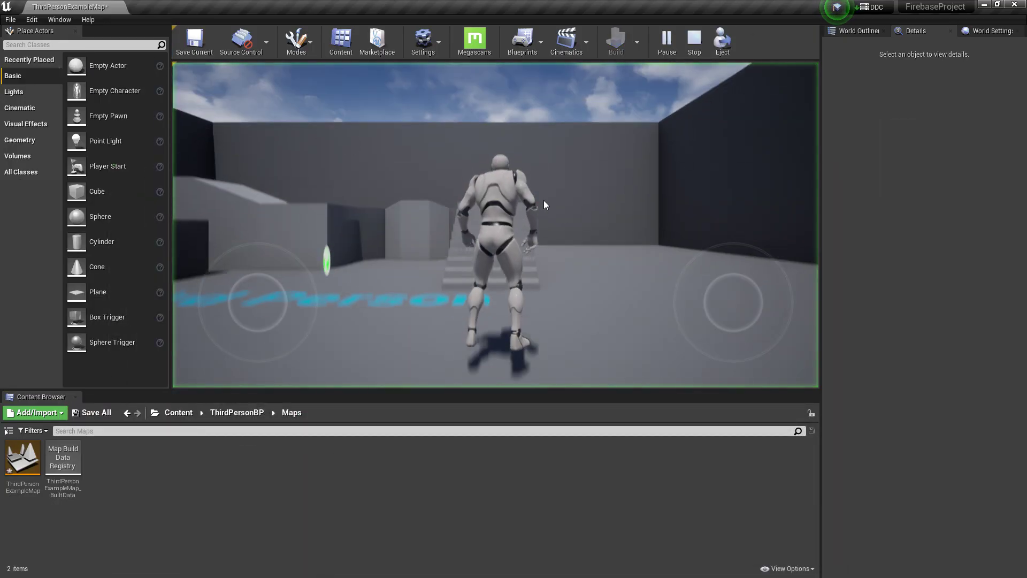
pyautogui.press('w')
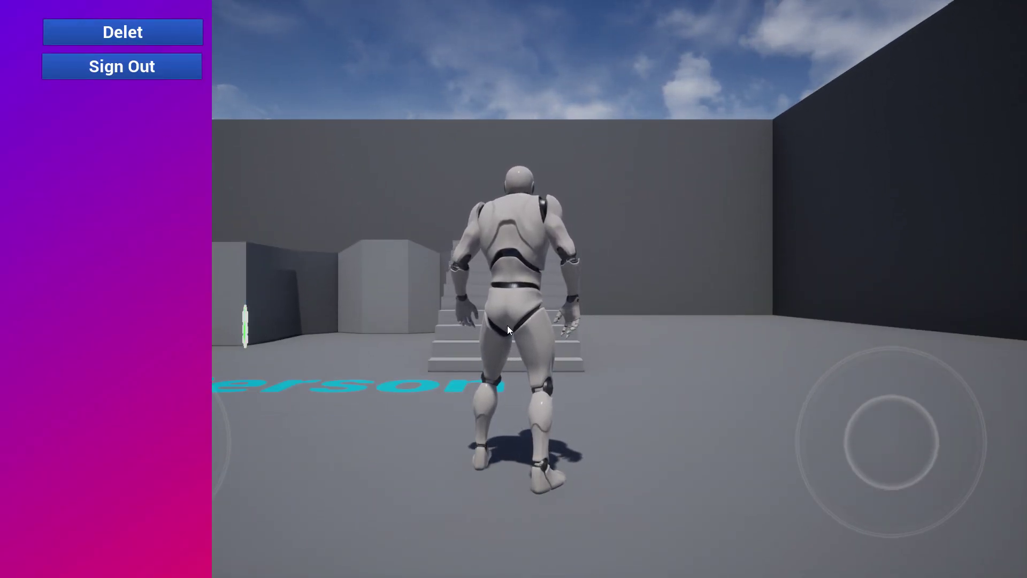
pyautogui.click(122, 68)
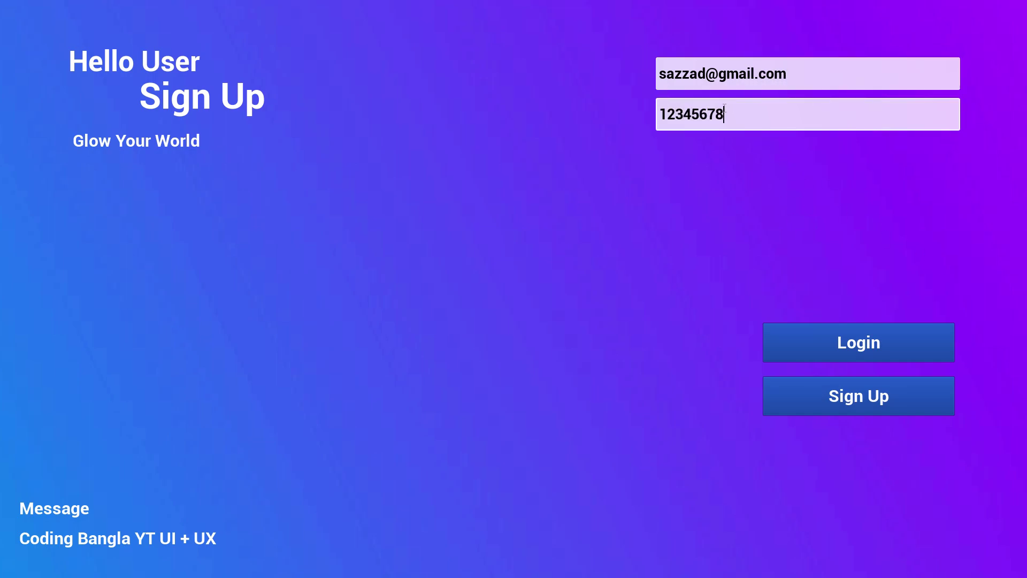
pyautogui.click(865, 351)
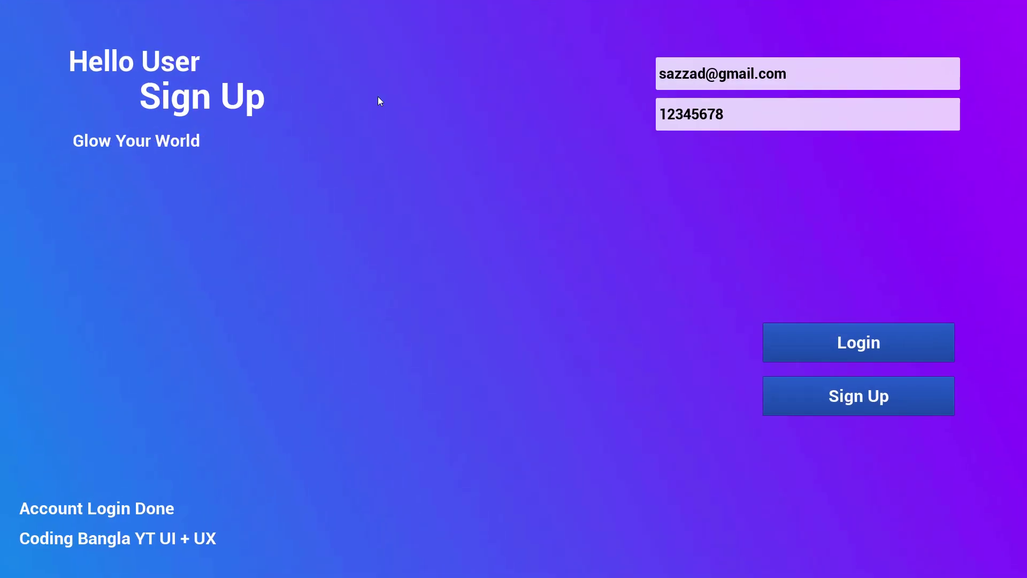
pyautogui.press('Escape')
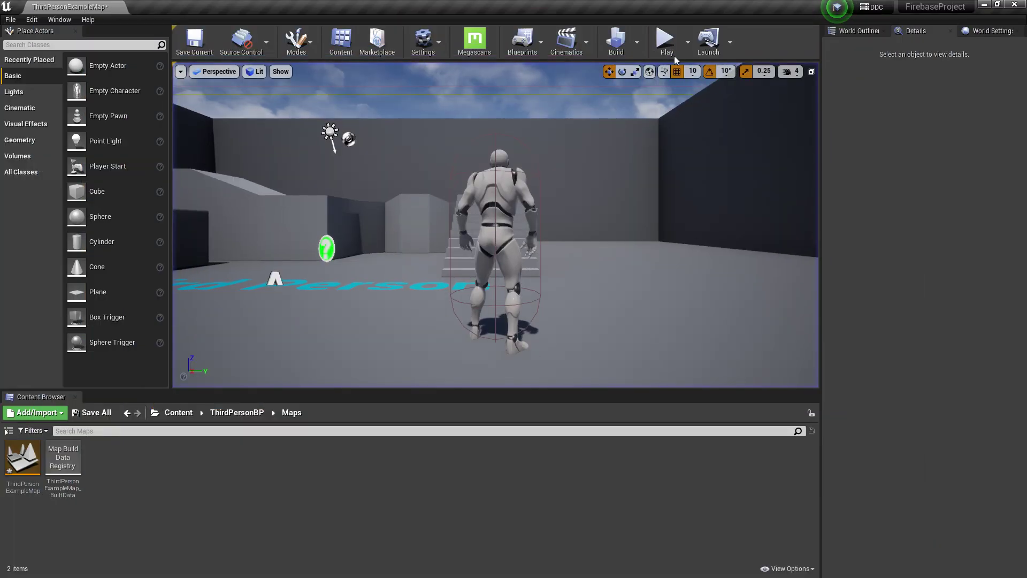
# Repeat the play test, confirming Sign Out returns to the login screen
pyautogui.click(667, 45)
pyautogui.press('w')
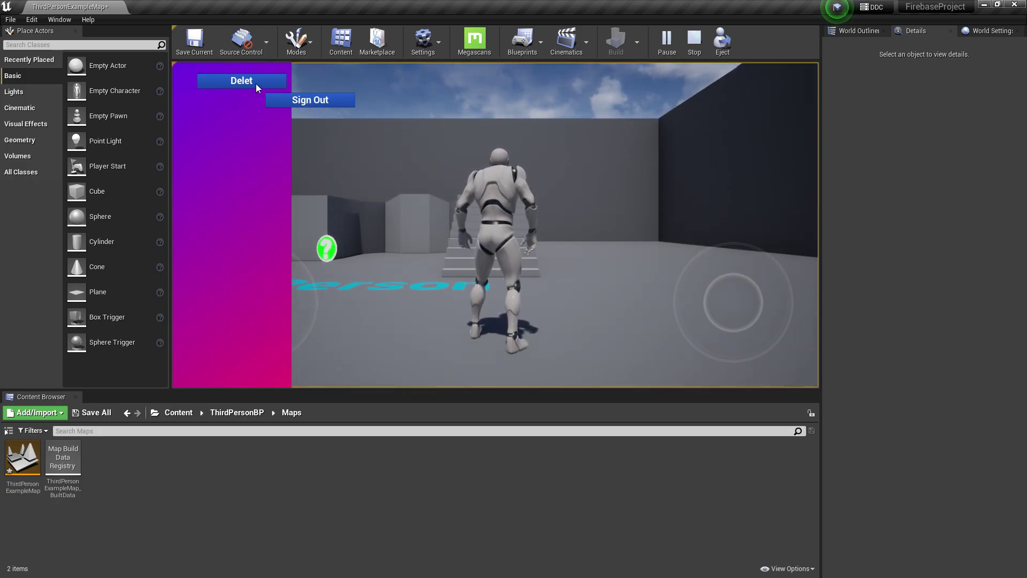
pyautogui.click(256, 85)
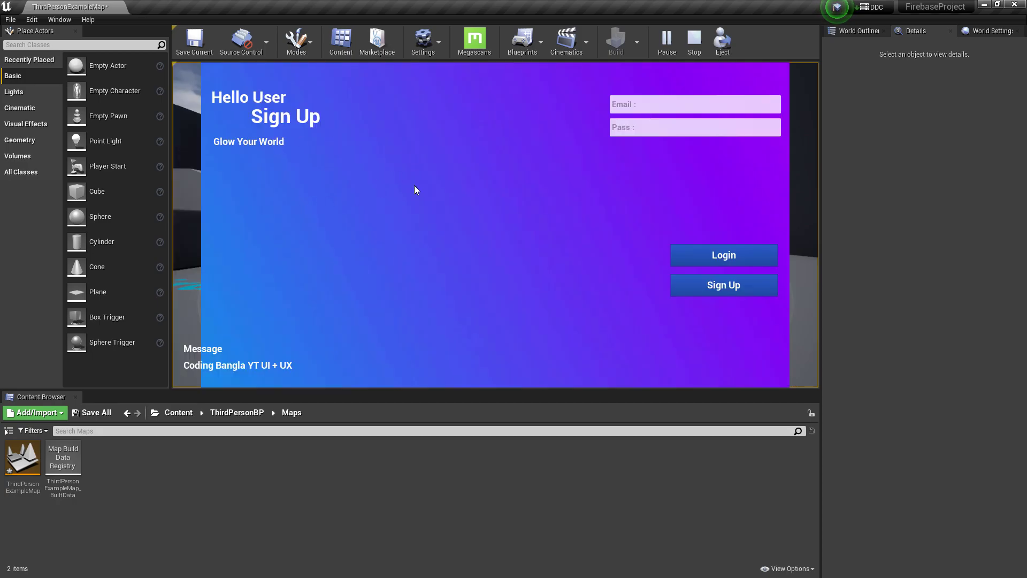
pyautogui.press('Escape')
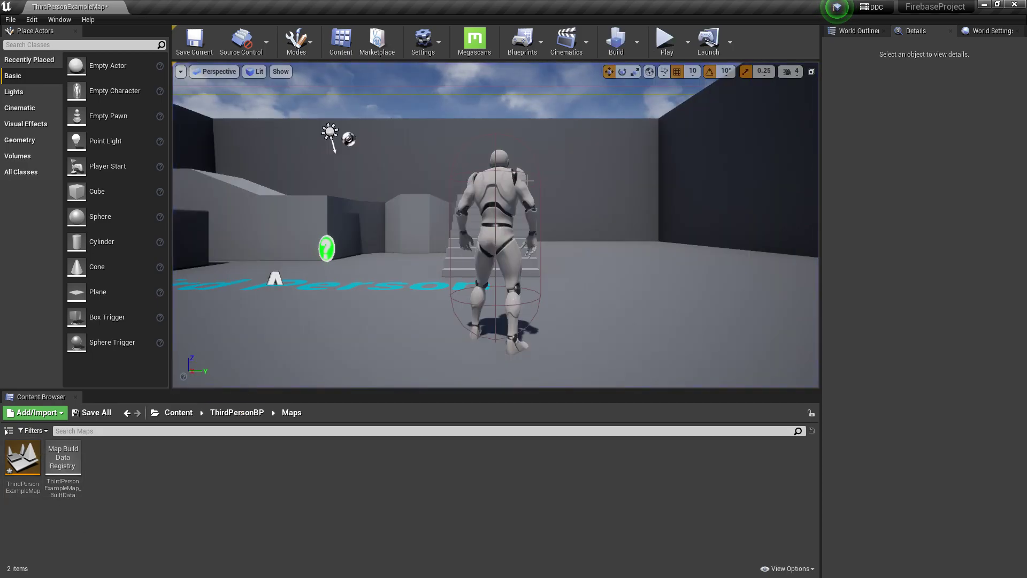
# In UI_2, give the Sign Out button a new anchor preset, then compile and save
pyautogui.click(168, 415)
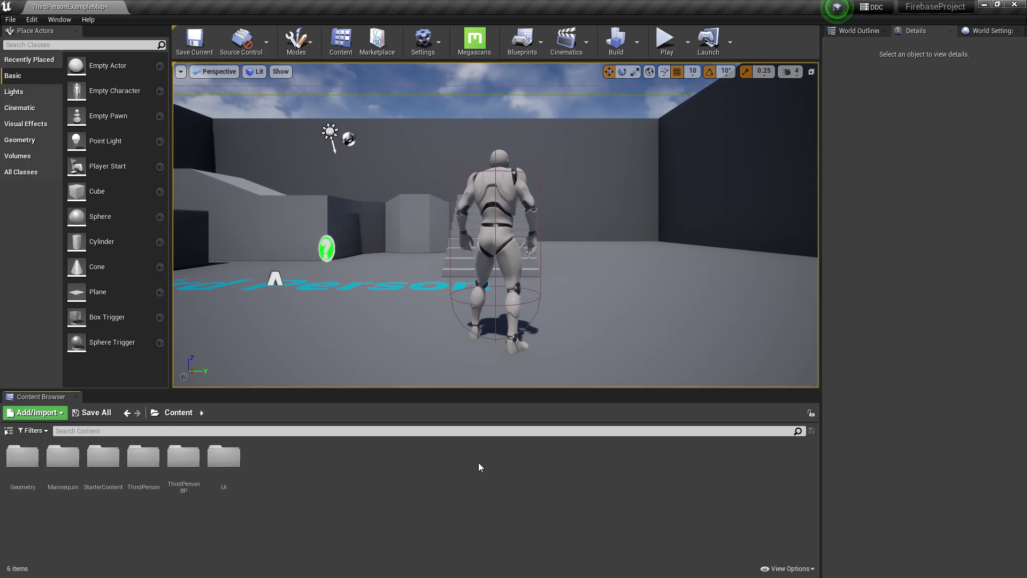
pyautogui.doubleClick(214, 461)
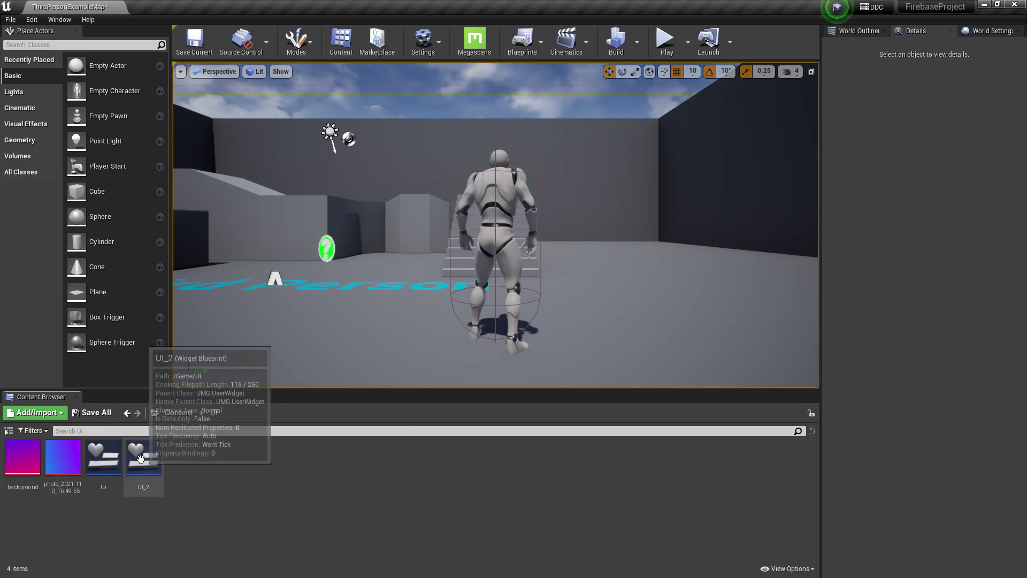
pyautogui.doubleClick(143, 457)
pyautogui.click(920, 41)
pyautogui.click(41, 301)
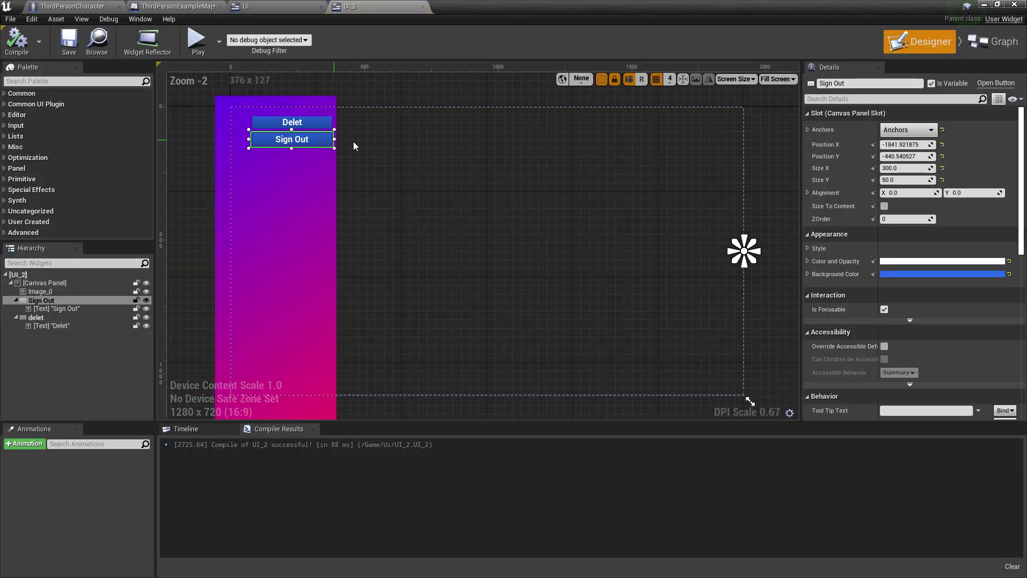
pyautogui.click(922, 131)
pyautogui.click(653, 172)
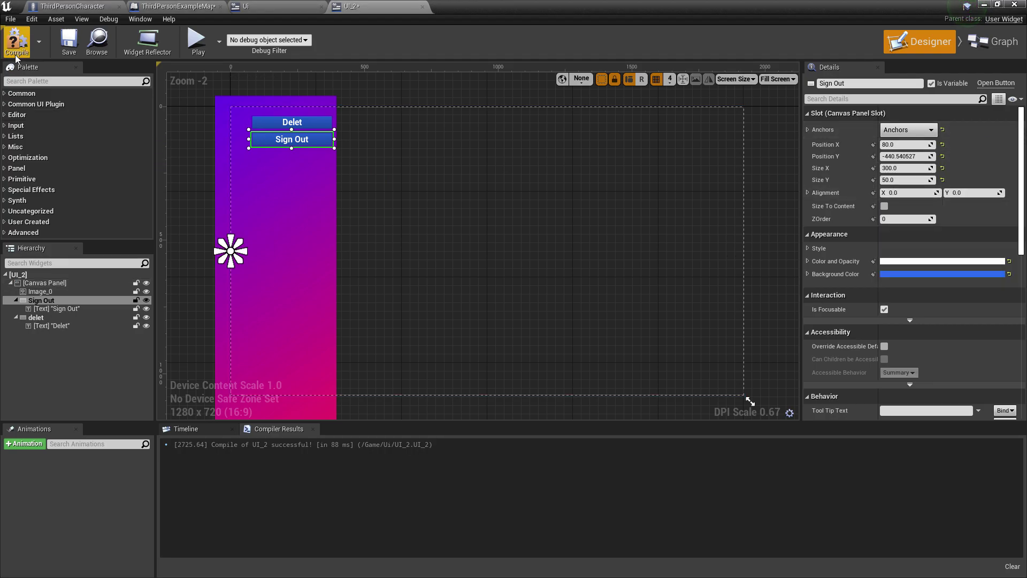
pyautogui.click(68, 43)
# In the Ui widget, go to the Login button's On Clicked sign-in graph
pyautogui.click(245, 6)
pyautogui.click(928, 54)
pyautogui.click(695, 283)
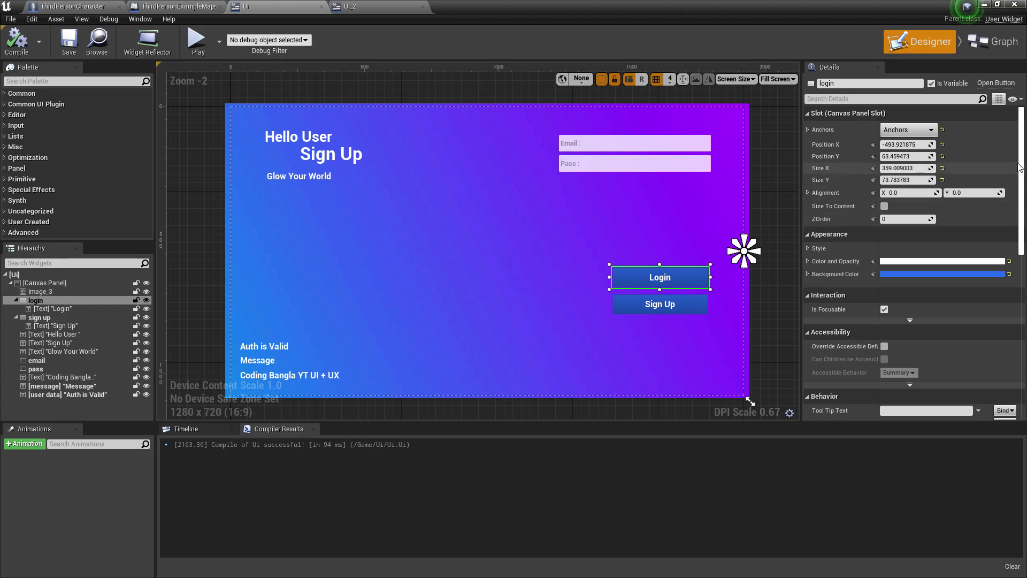
pyautogui.scroll(-10, 813, 249)
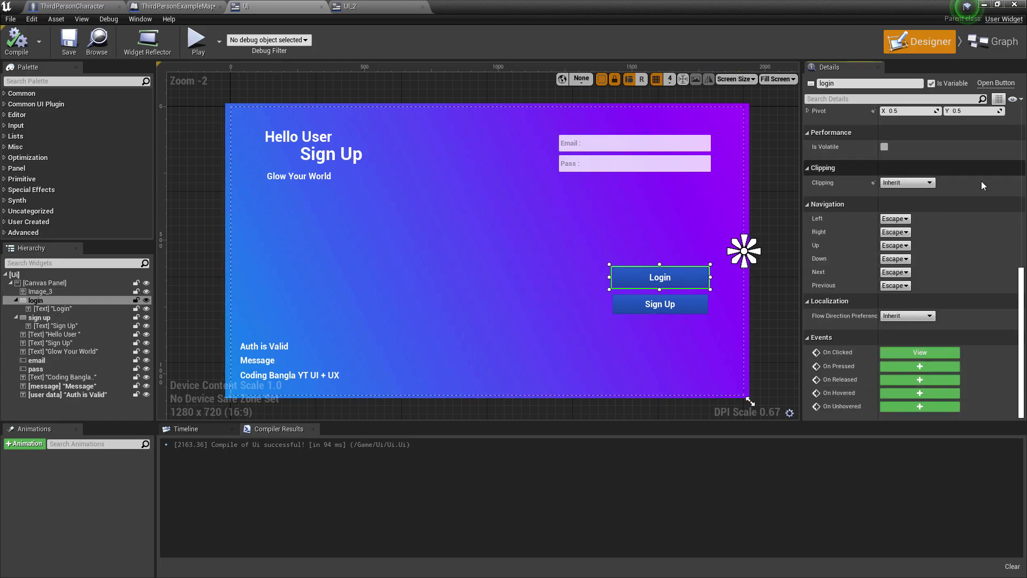
pyautogui.click(933, 352)
pyautogui.moveTo(808, 319); pyautogui.dragTo(570, 311, button='right')
# Add Open Level (by Object Reference) after SET with ThirdPersonExampleMap, then compile and save Ui
pyautogui.moveTo(460, 229); pyautogui.dragTo(708, 230)
pyautogui.write('open')
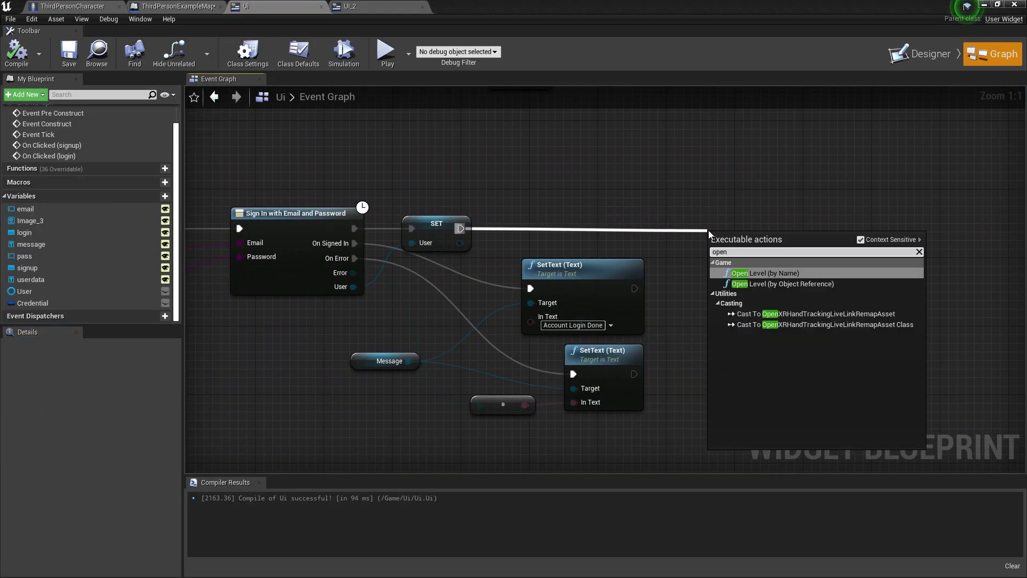
pyautogui.click(802, 294)
pyautogui.click(767, 267)
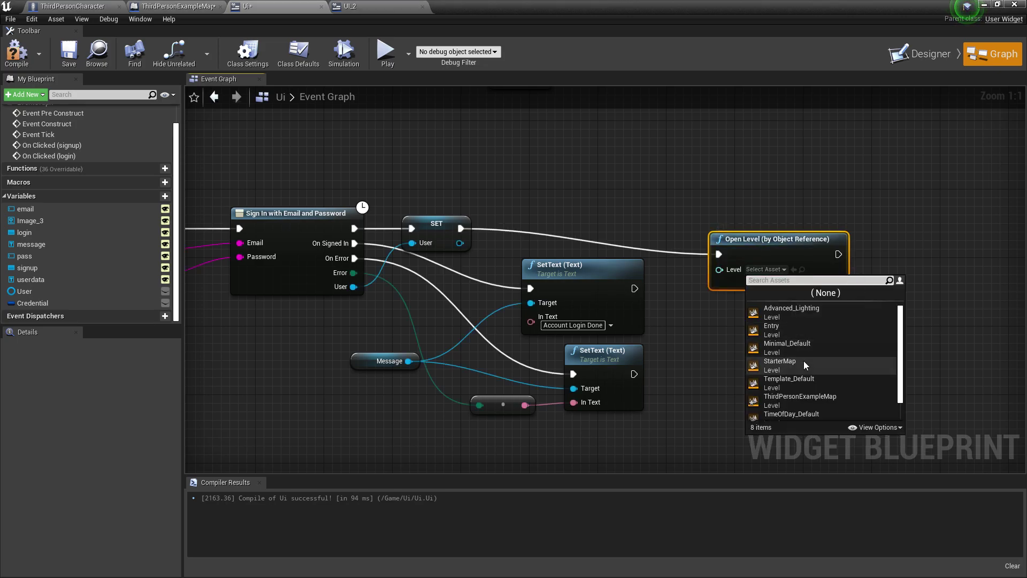
pyautogui.click(833, 400)
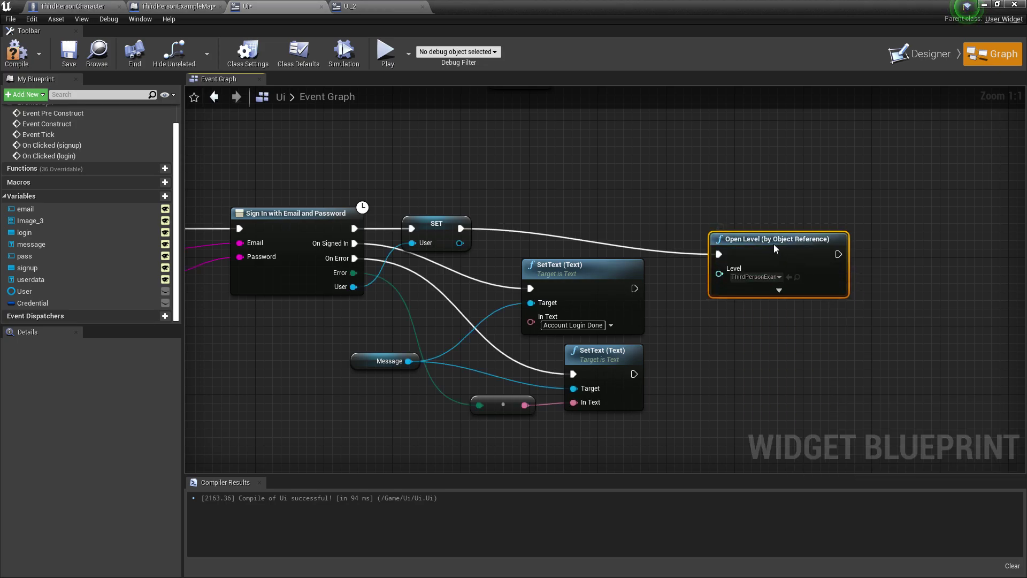
pyautogui.moveTo(772, 248); pyautogui.dragTo(763, 222)
pyautogui.click(16, 51)
pyautogui.click(69, 52)
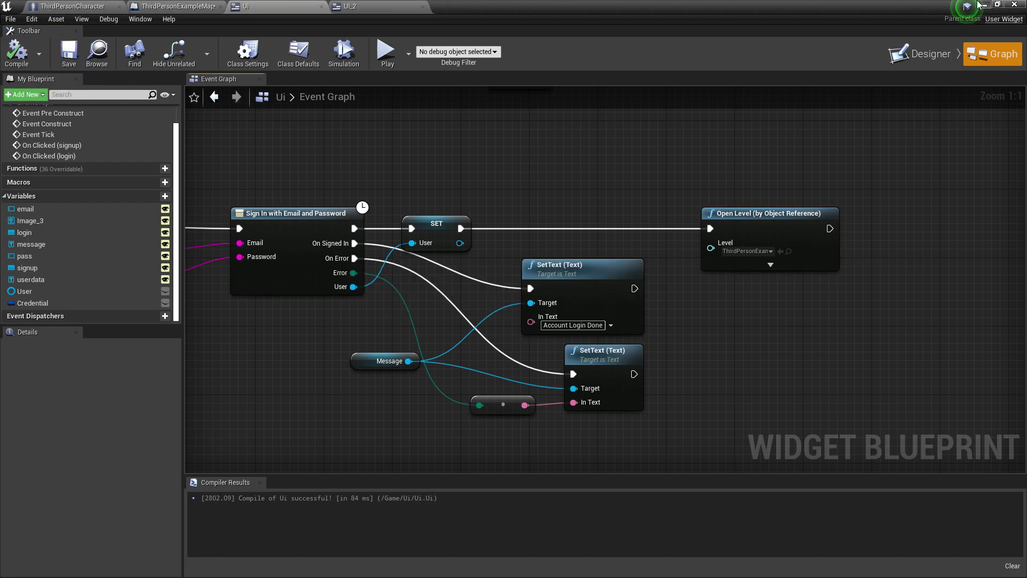
# Refresh the registered users list on the Firebase Authentication page
pyautogui.click(983, 4)
pyautogui.press('super')
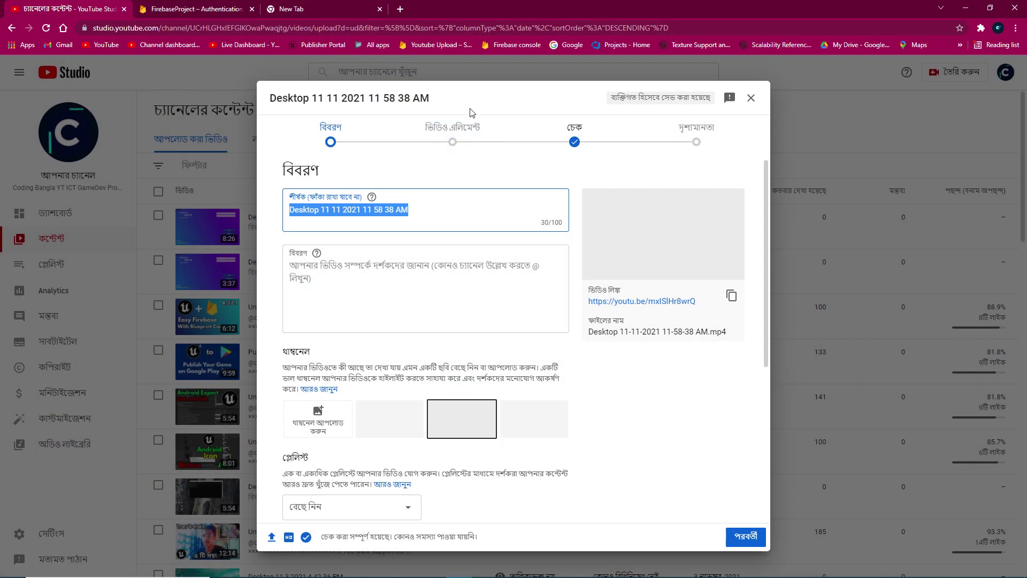
pyautogui.click(179, 5)
pyautogui.click(796, 169)
# Save all assets, play fullscreen, and submit a login with the account email
pyautogui.click(965, 5)
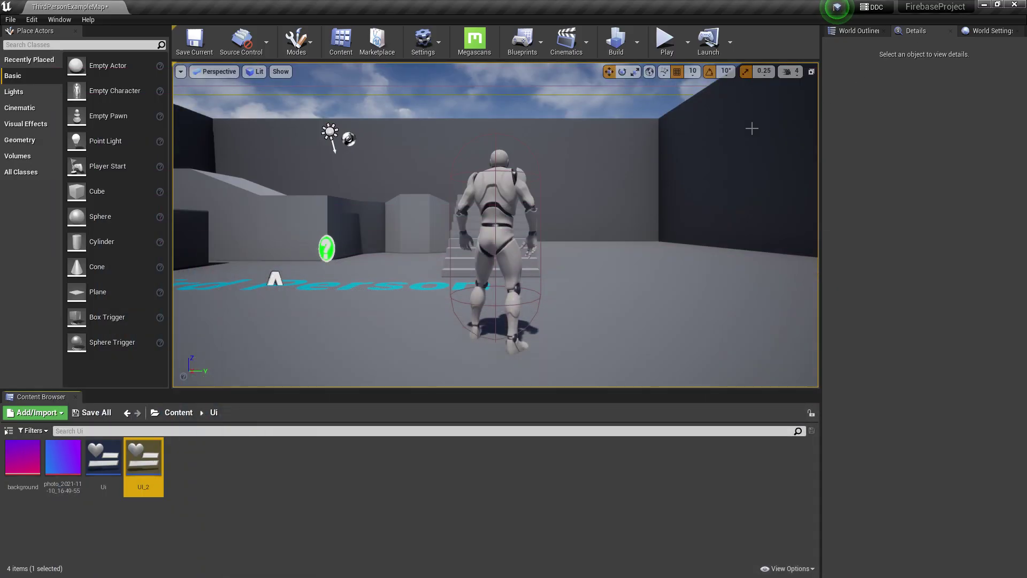
pyautogui.click(92, 412)
pyautogui.click(609, 392)
pyautogui.click(666, 40)
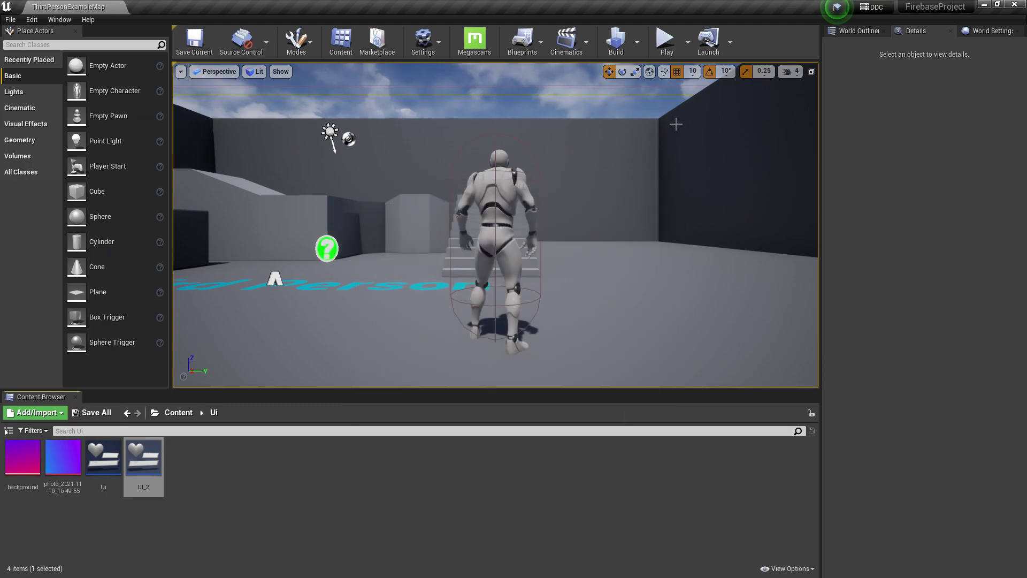
pyautogui.press('F11')
pyautogui.click(719, 82)
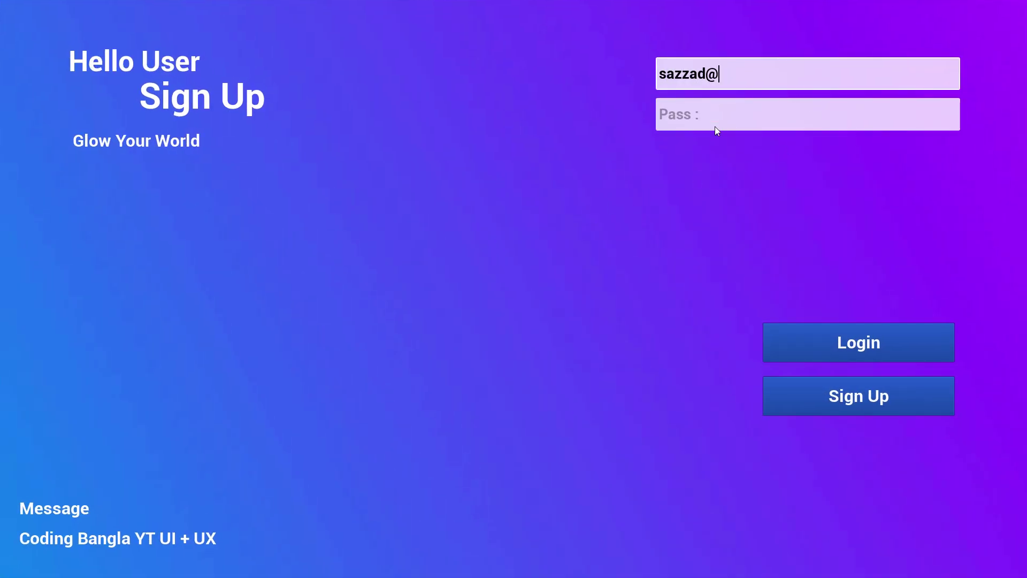
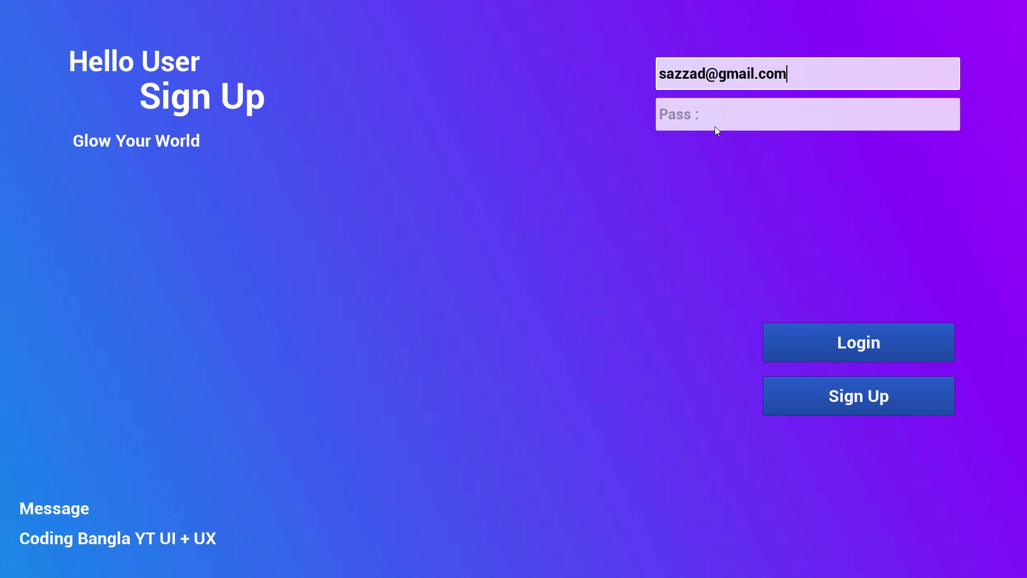
pyautogui.click(721, 115)
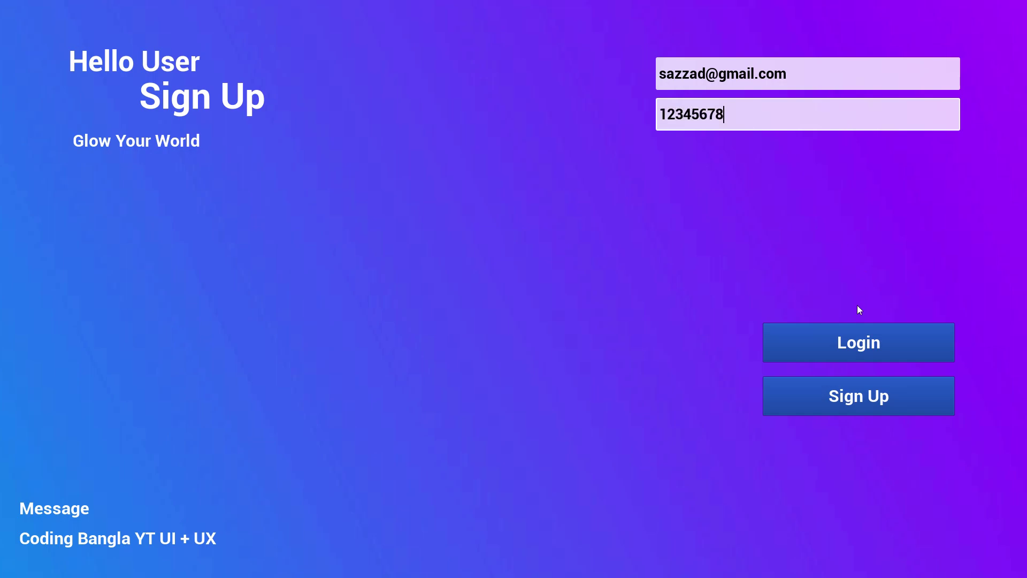
pyautogui.click(818, 344)
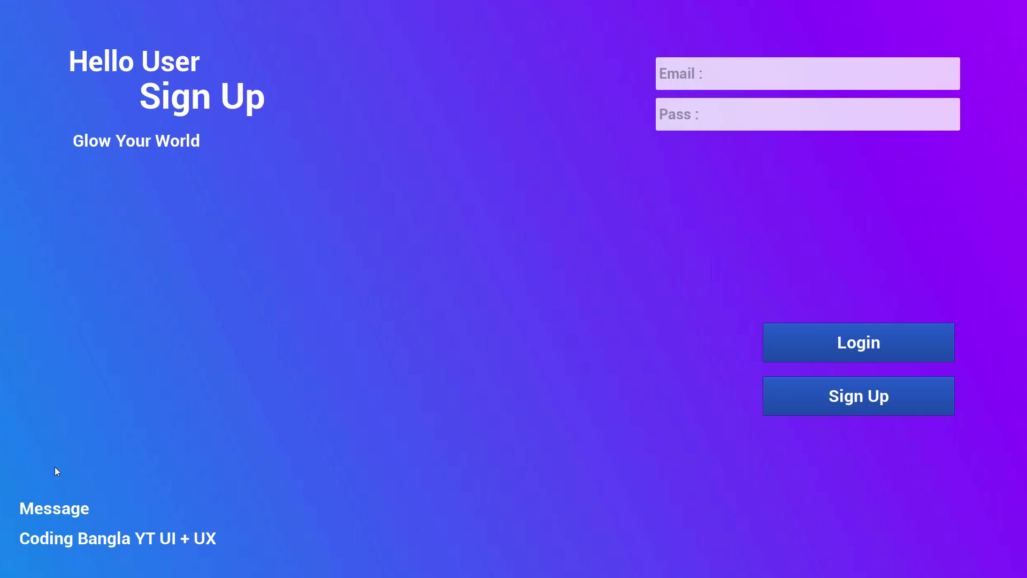
# Register a new account with the email address and a password
pyautogui.click(708, 84)
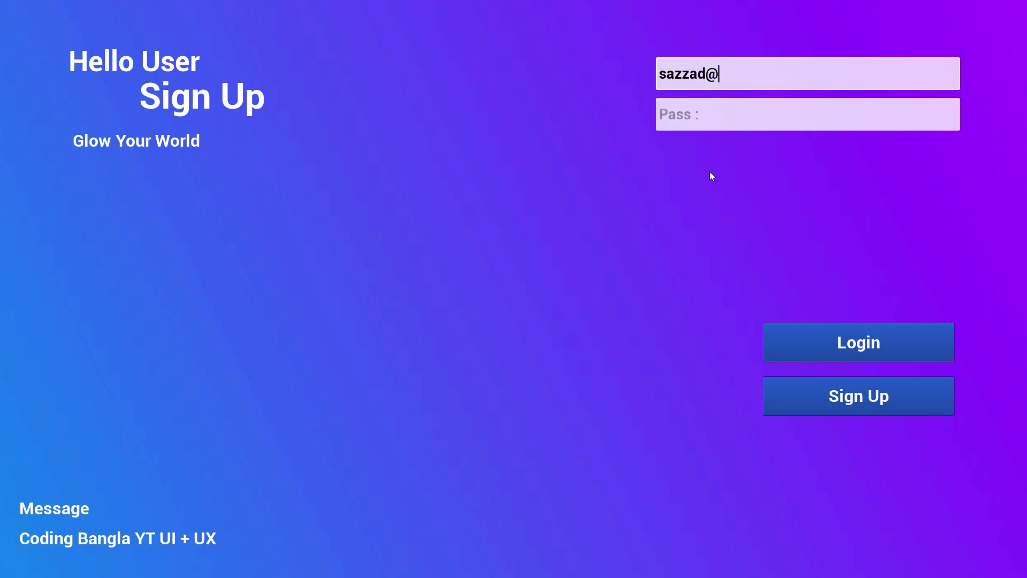
pyautogui.click(719, 124)
pyautogui.write('12345678')
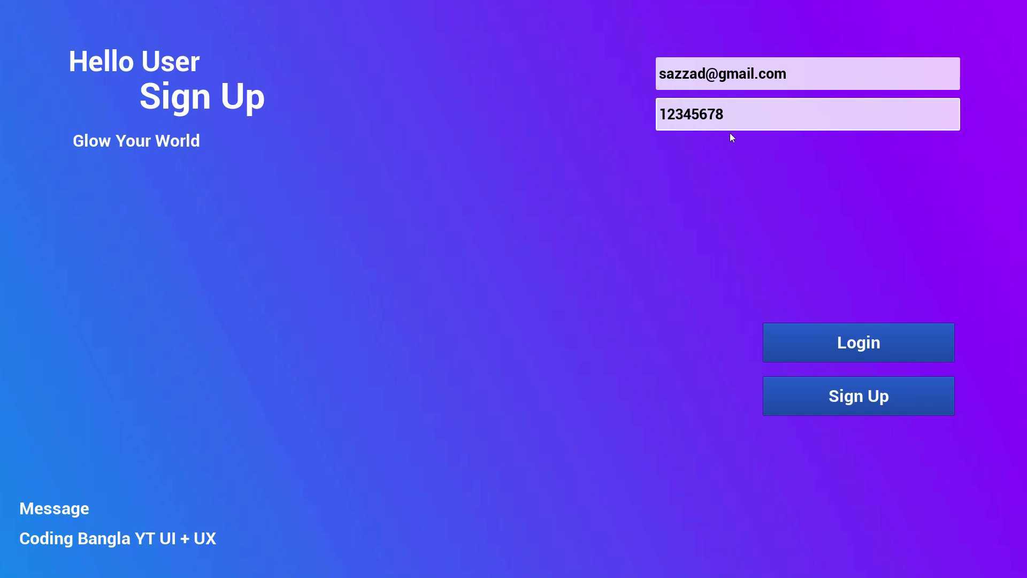
pyautogui.click(851, 401)
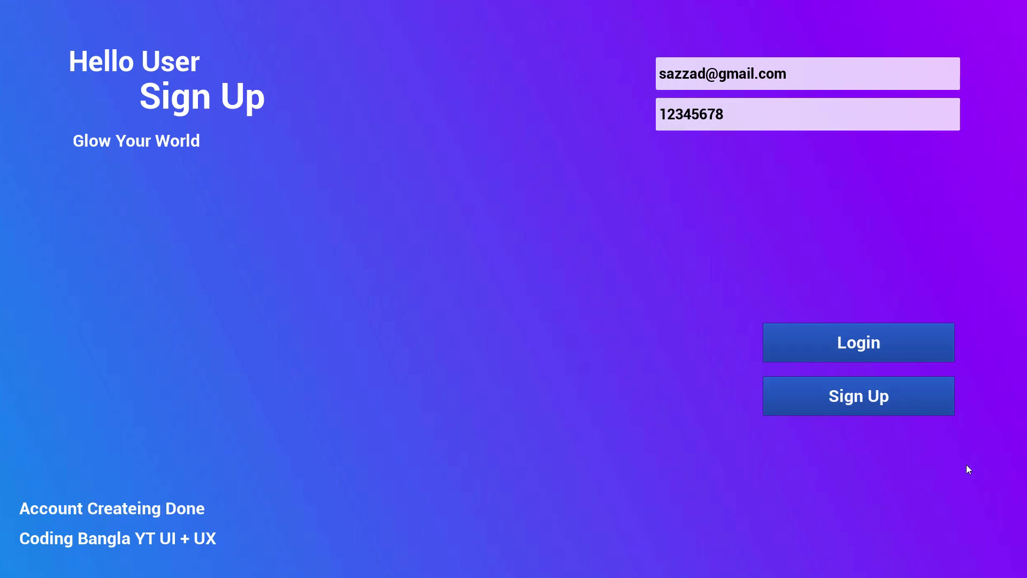
# Log in to load the level, then walk, jump and orbit the camera
pyautogui.click(795, 343)
pyautogui.press('w')
pyautogui.press('space')
pyautogui.moveTo(805, 178); pyautogui.dragTo(400, 265)
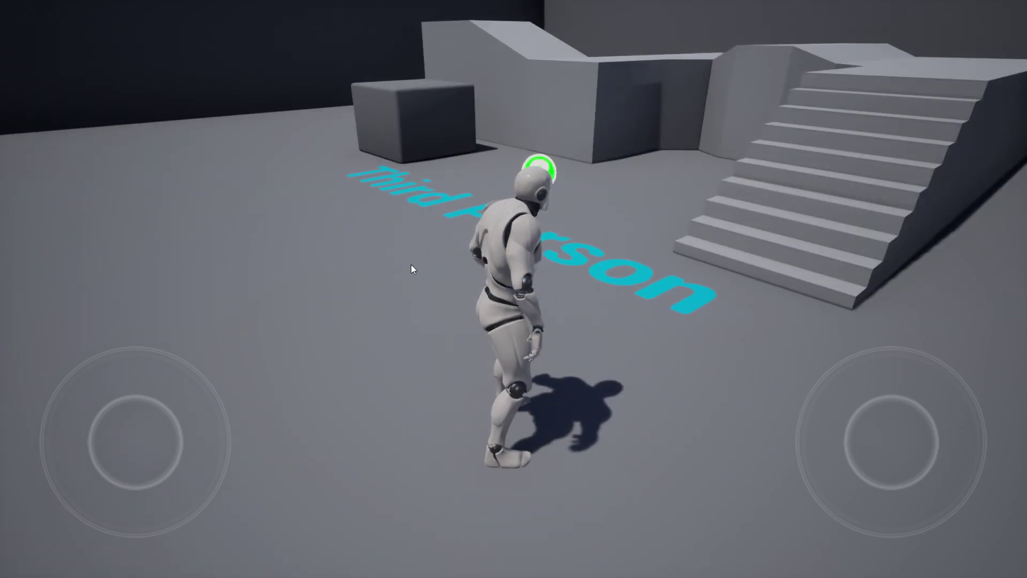
pyautogui.press('space')
# Sign out from the side panel, then log back in with the account email
pyautogui.press('Tab')
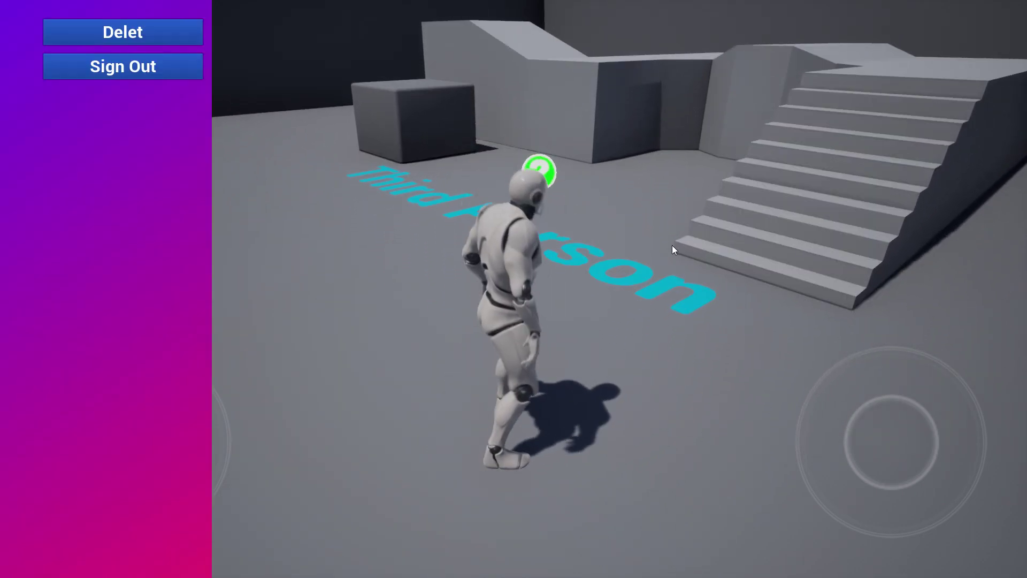
pyautogui.click(147, 69)
pyautogui.click(714, 84)
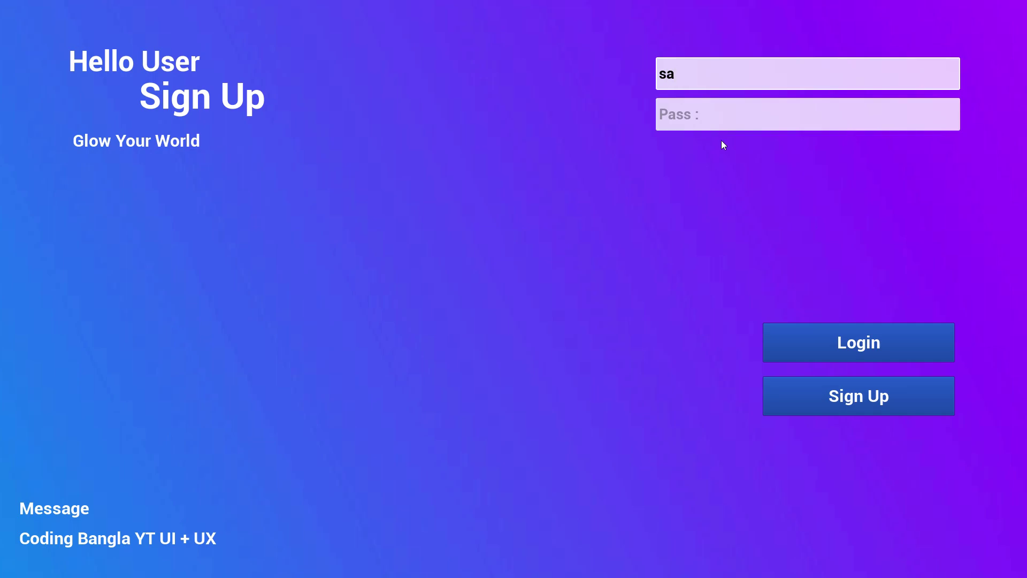
pyautogui.click(688, 116)
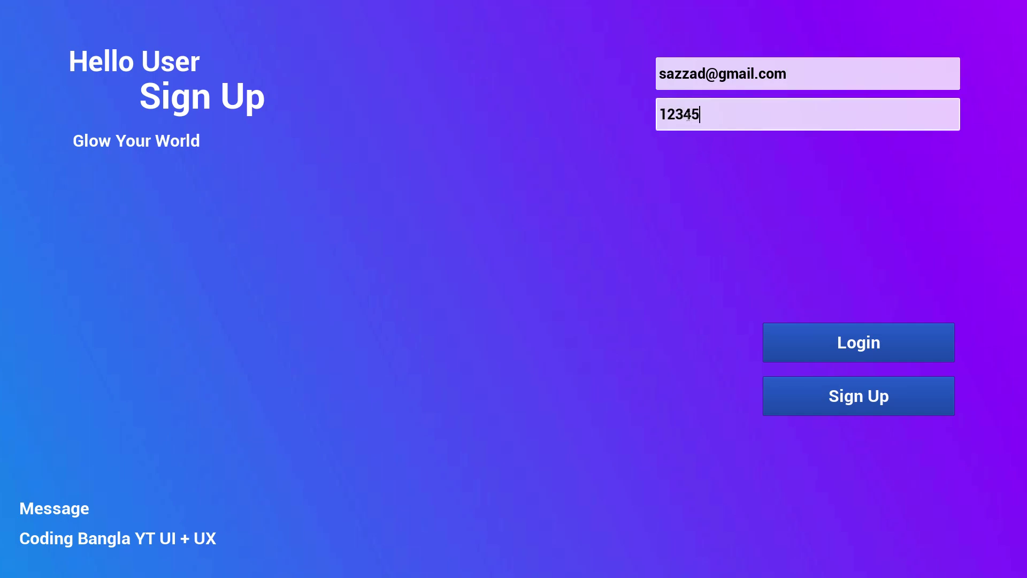
pyautogui.click(878, 326)
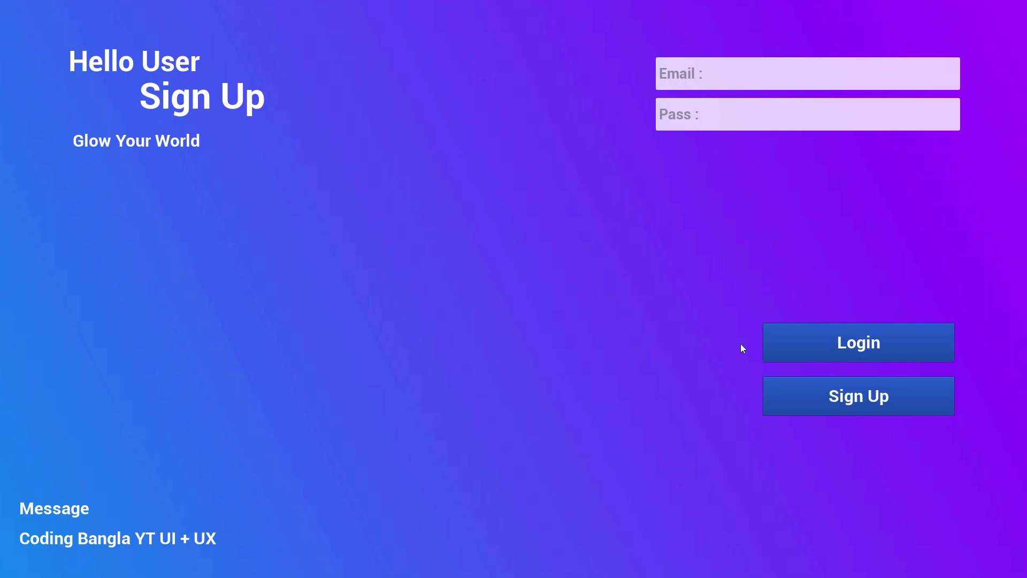
# Stop play, reload the Firebase users list, then play the level again
pyautogui.press('Escape')
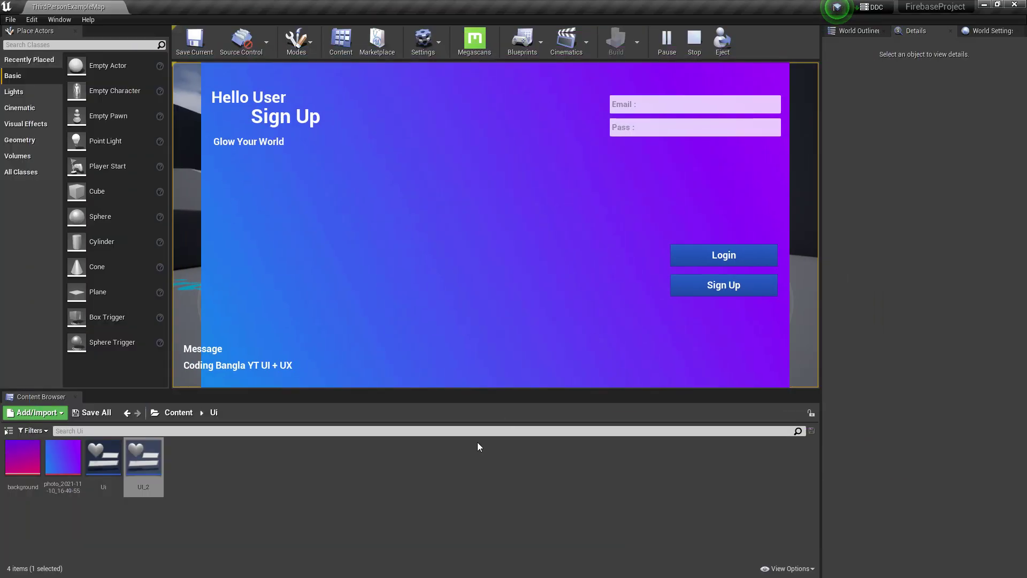
pyautogui.press('super')
pyautogui.click(470, 568)
pyautogui.click(797, 170)
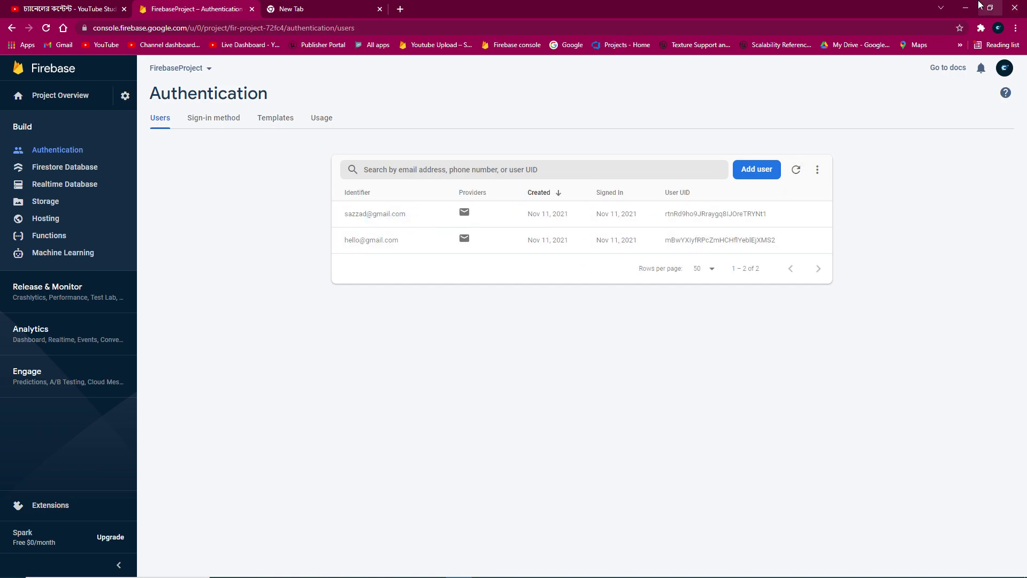
pyautogui.click(965, 7)
pyautogui.click(665, 39)
pyautogui.press('w')
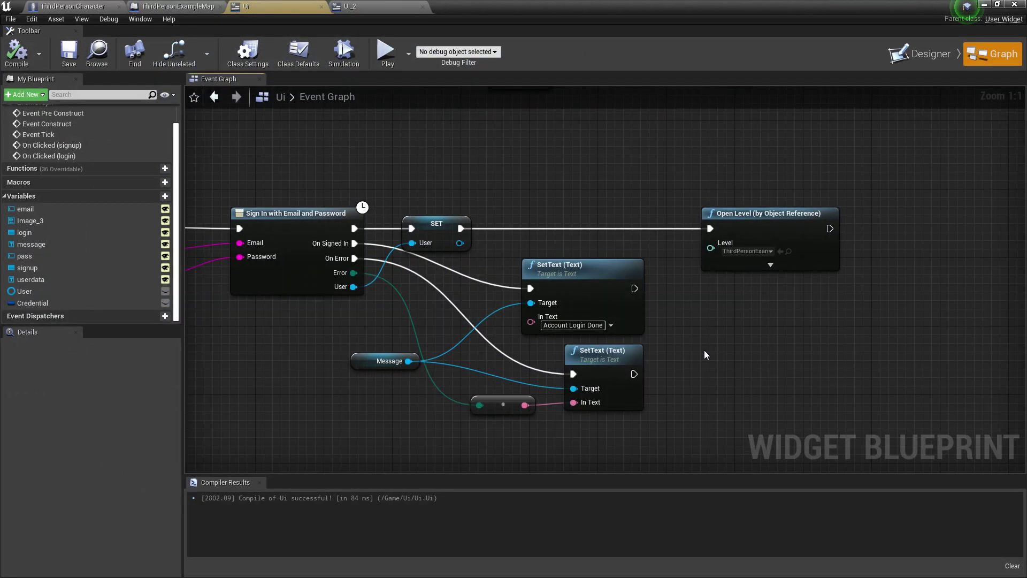
# Add a Delay node with Duration 2.0 after SET, before Open Level
pyautogui.moveTo(511, 216); pyautogui.dragTo(595, 206)
pyautogui.write('delay')
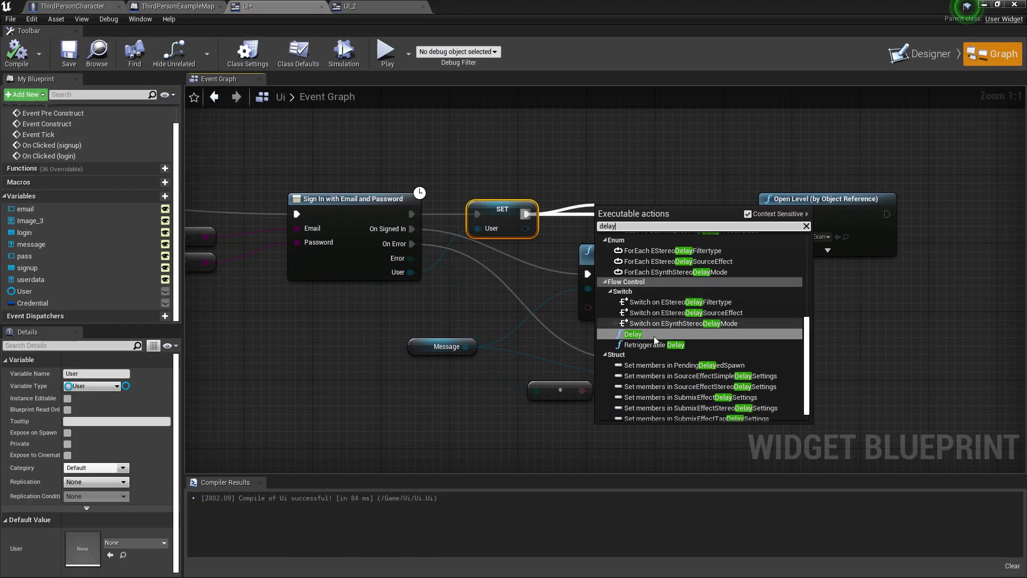
pyautogui.click(655, 326)
pyautogui.moveTo(651, 209); pyautogui.dragTo(660, 208)
pyautogui.moveTo(862, 214); pyautogui.dragTo(953, 214)
pyautogui.press('BackSpace')
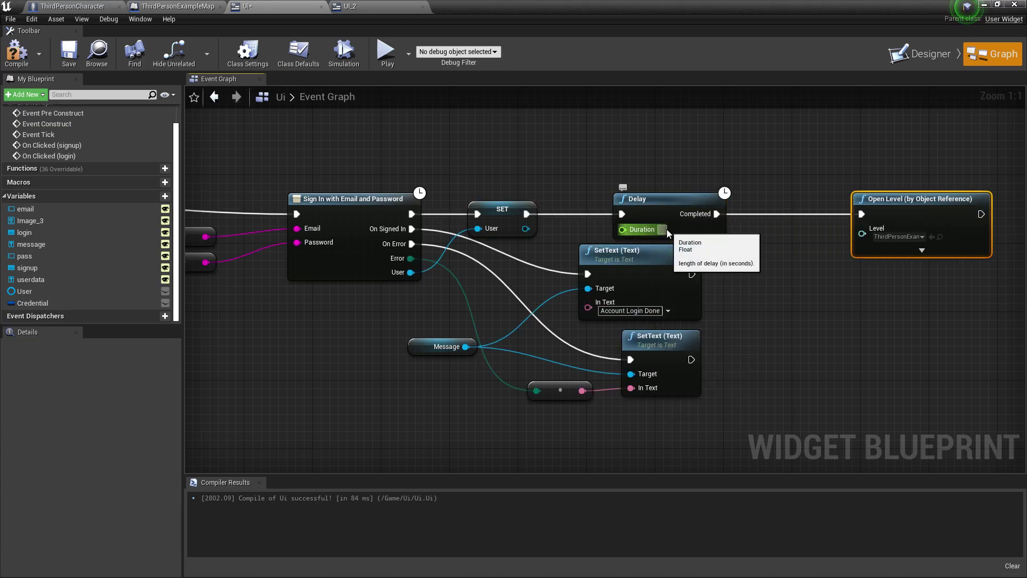
pyautogui.write('2.0')
pyautogui.click(787, 322)
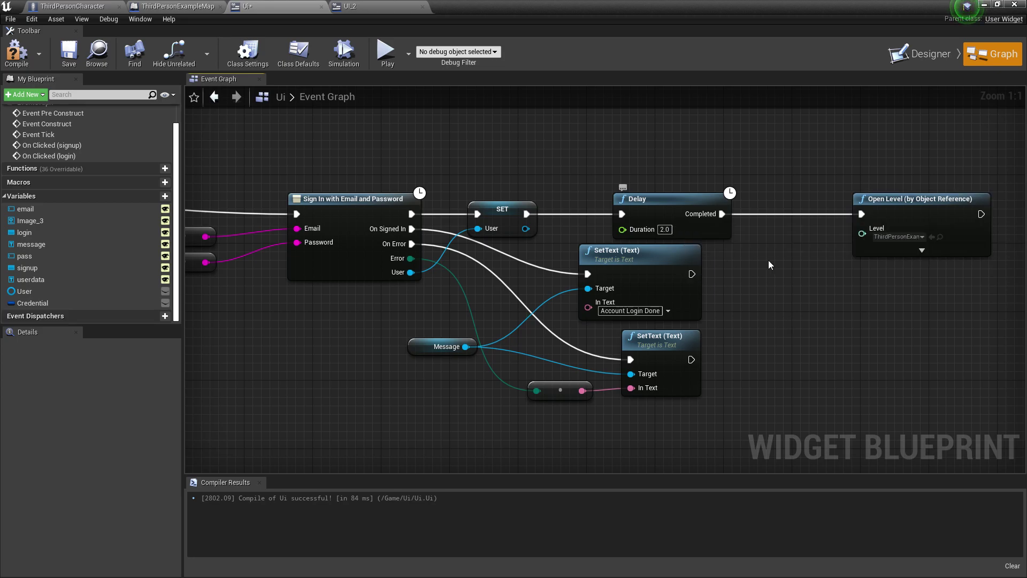
# Frame the login chain and move the Delay and Open Level nodes down and right
pyautogui.scroll(-3, 786, 323)
pyautogui.moveTo(456, 407); pyautogui.dragTo(675, 329, button='right')
pyautogui.moveTo(610, 245); pyautogui.dragTo(581, 302, button='right')
pyautogui.moveTo(509, 223); pyautogui.dragTo(511, 274, button='right')
pyautogui.moveTo(711, 302); pyautogui.dragTo(570, 308, button='right')
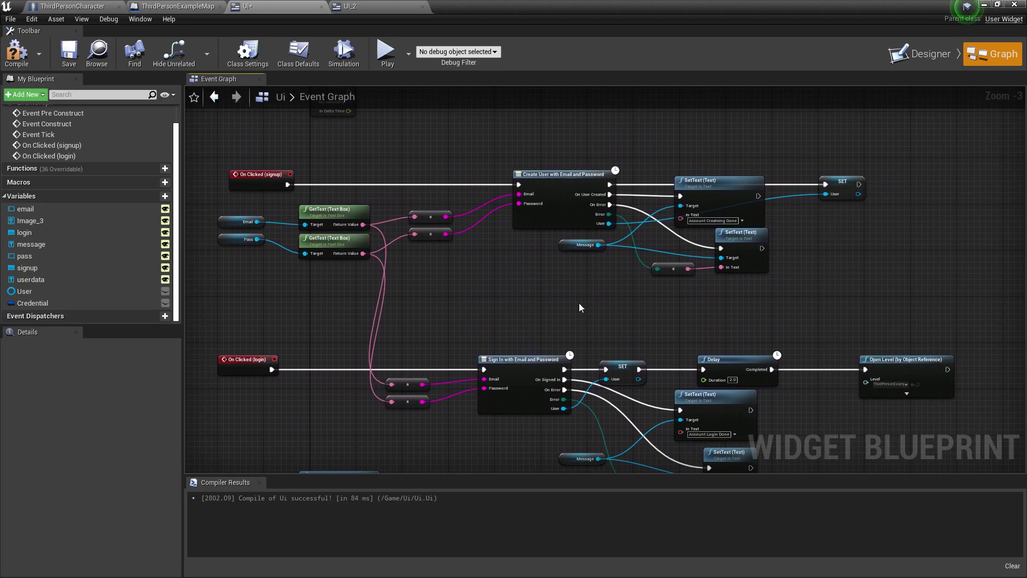
pyautogui.moveTo(640, 326); pyautogui.dragTo(644, 302, button='right')
pyautogui.scroll(1, 500, 270)
pyautogui.scroll(1, 394, 229)
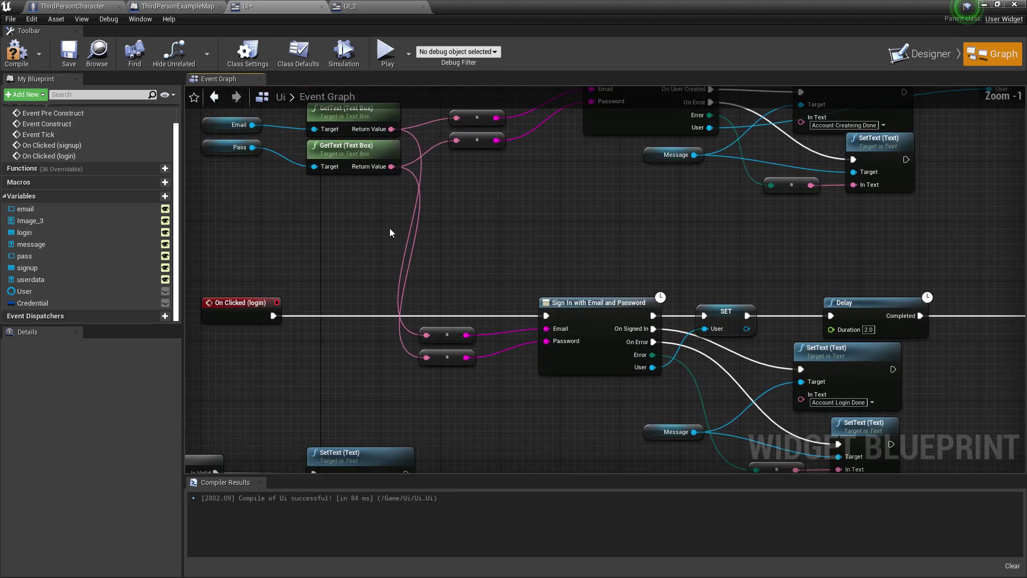
pyautogui.moveTo(709, 302); pyautogui.dragTo(682, 264, button='right')
pyautogui.scroll(1, 702, 324)
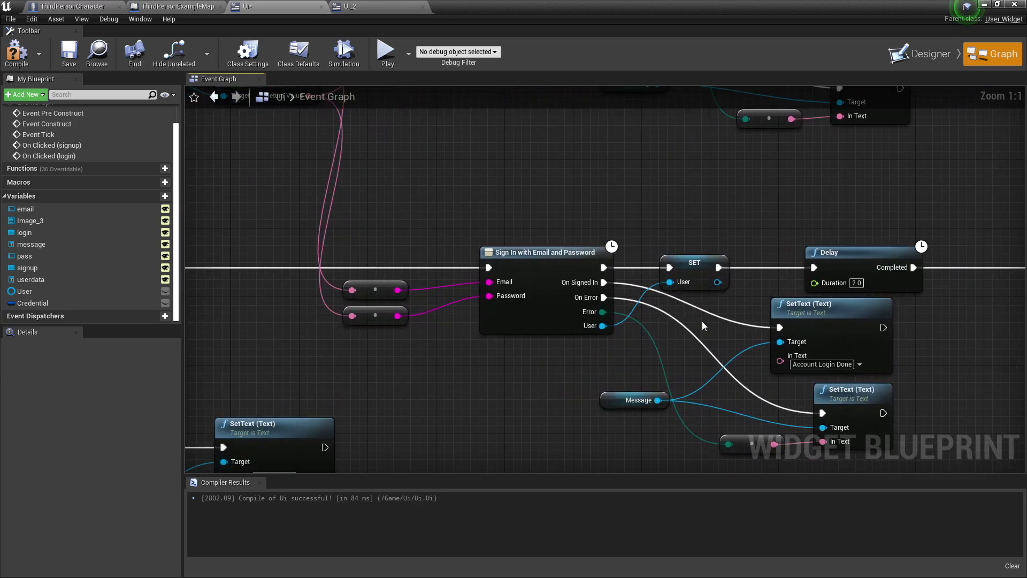
pyautogui.moveTo(633, 309); pyautogui.dragTo(512, 266, button='right')
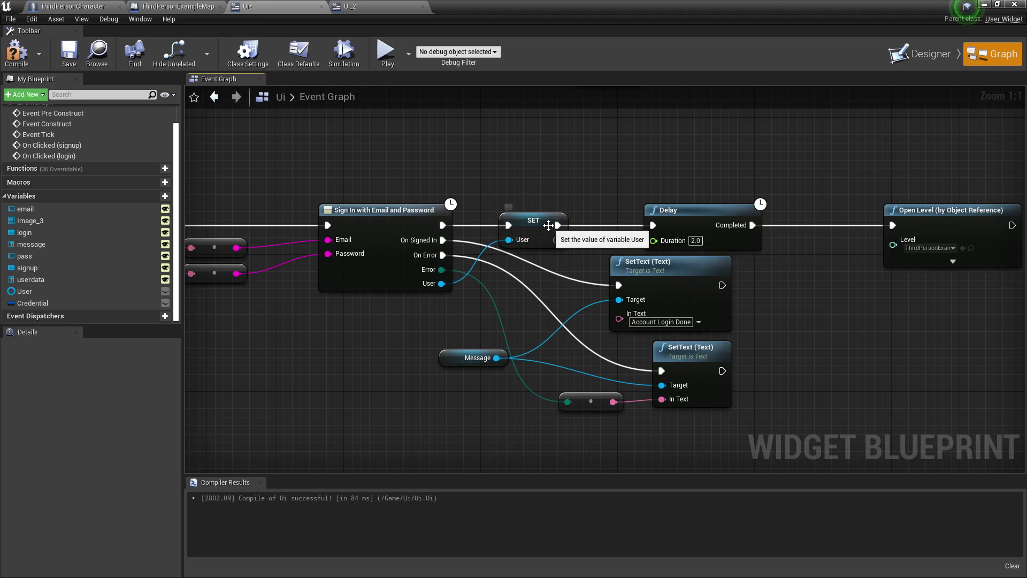
pyautogui.moveTo(557, 239); pyautogui.dragTo(389, 194, button='right')
pyautogui.moveTo(556, 148); pyautogui.dragTo(722, 211)
pyautogui.moveTo(518, 171); pyautogui.dragTo(589, 241)
# Wire the Account Login Done message step into the Delay, then compile and save Ui
pyautogui.click(289, 209)
pyautogui.moveTo(289, 209); pyautogui.dragTo(343, 211, button='right')
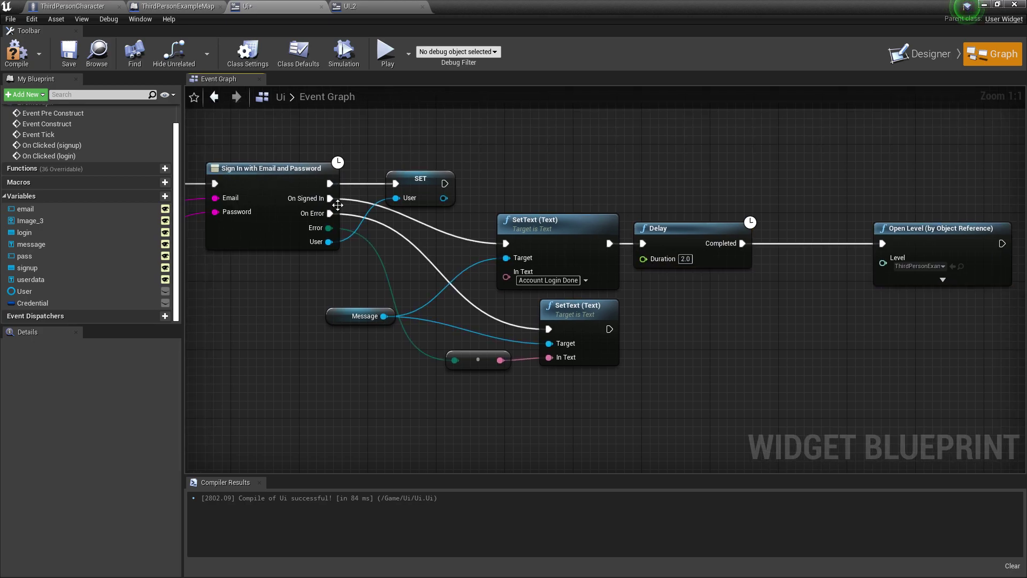
pyautogui.moveTo(664, 258); pyautogui.dragTo(543, 261, button='right')
pyautogui.click(17, 53)
pyautogui.click(69, 54)
pyautogui.click(985, 5)
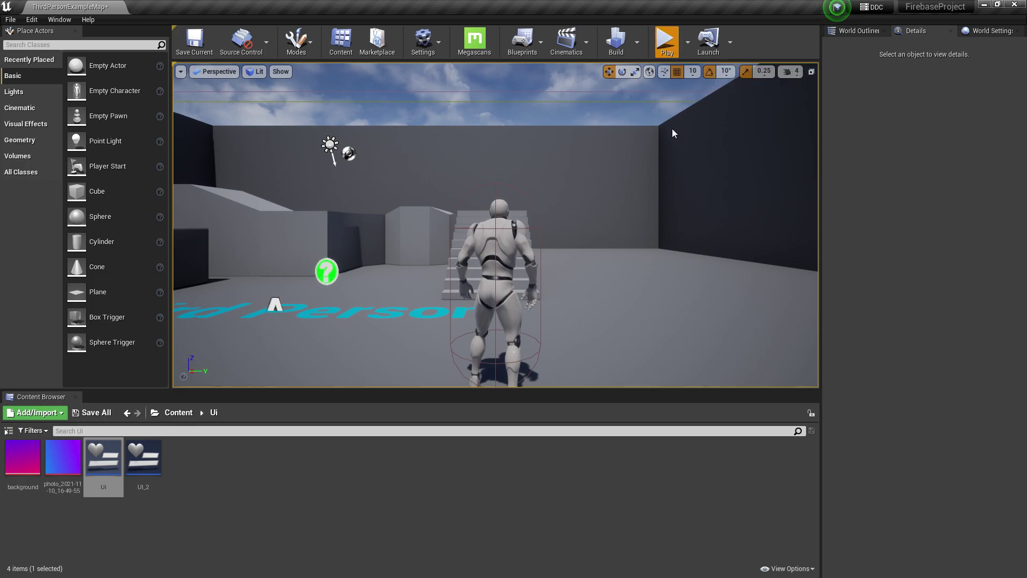
# Play fullscreen, sign out, and log in with the account email and password
pyautogui.click(666, 40)
pyautogui.press('F11')
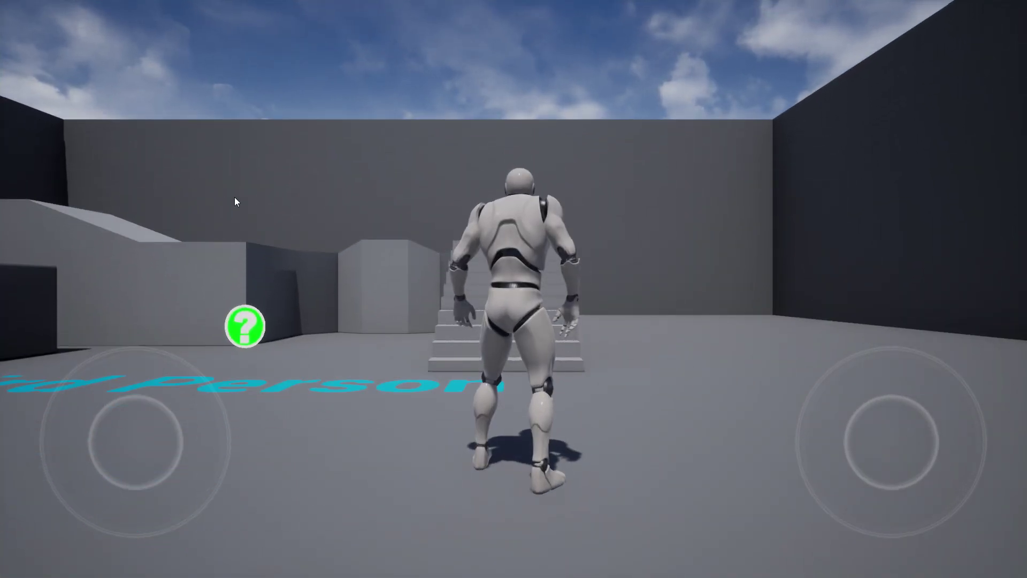
pyautogui.click(132, 72)
pyautogui.click(712, 81)
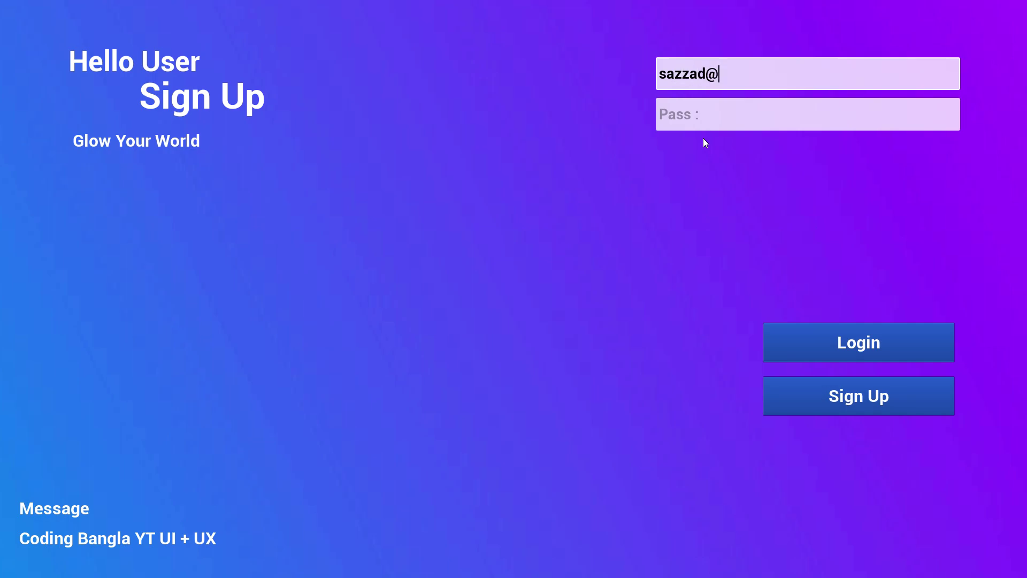
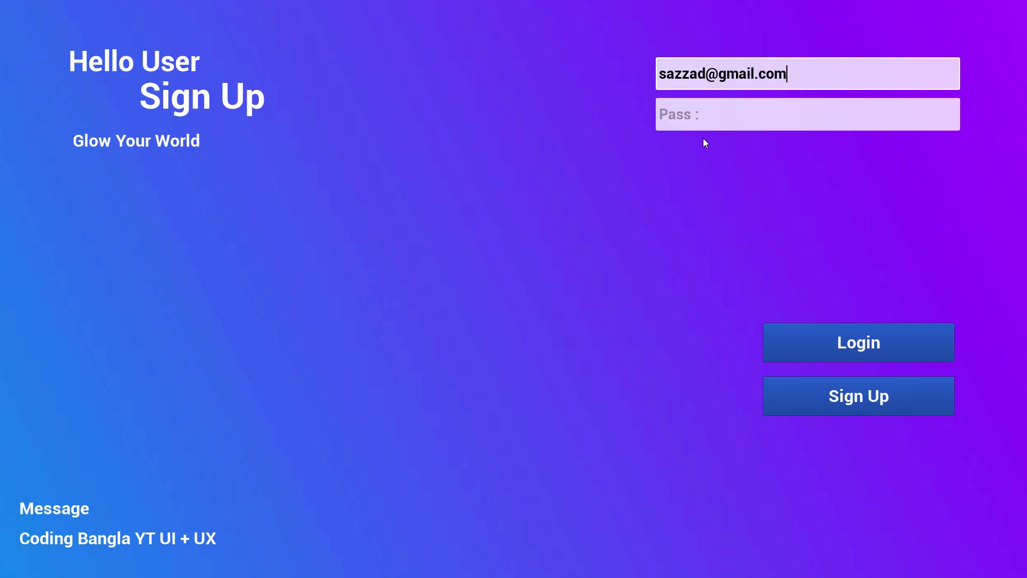
pyautogui.click(722, 110)
pyautogui.write('12345678')
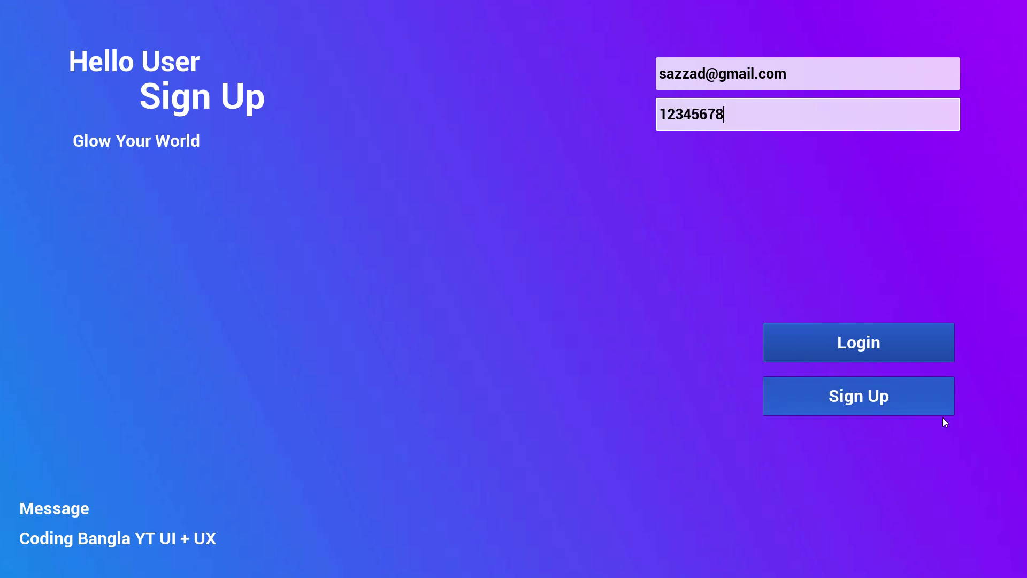
pyautogui.click(820, 355)
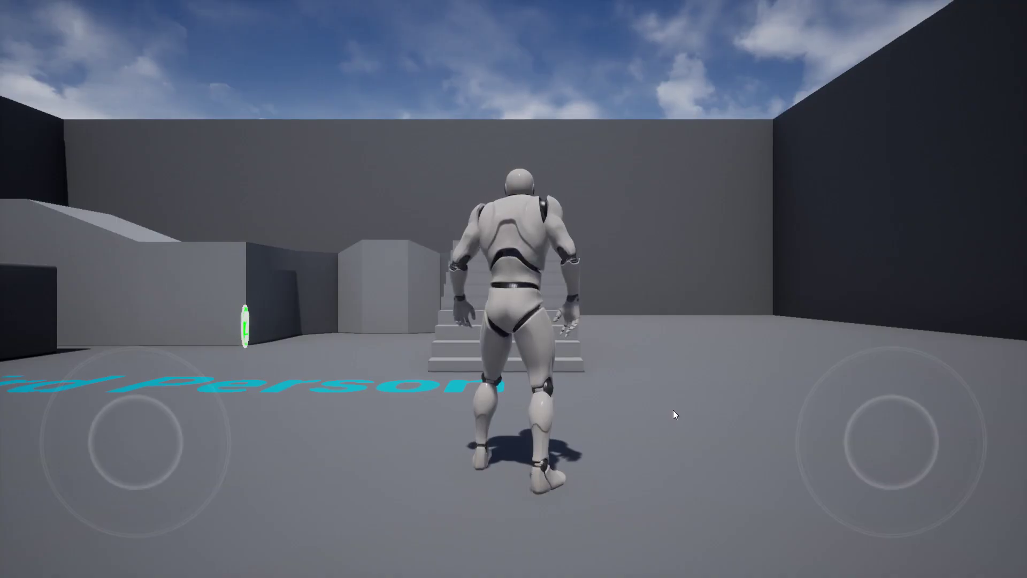
# Walk and jump the character up the stairs, toggling the side panel open and closed
pyautogui.press('w')
pyautogui.press('space')
pyautogui.moveTo(758, 210); pyautogui.dragTo(785, 235)
pyautogui.press('Tab')
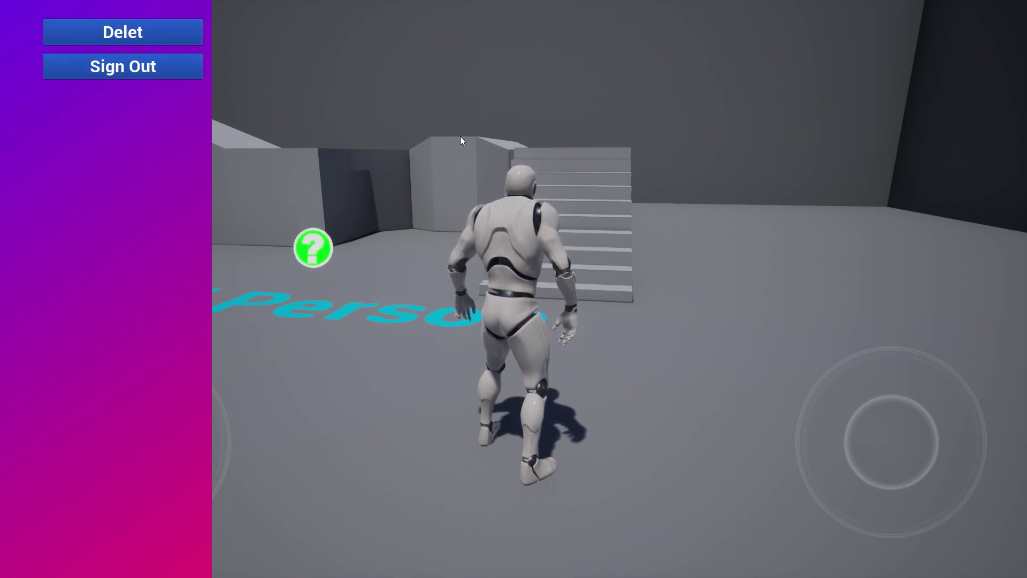
pyautogui.press('Tab')
pyautogui.press('w')
pyautogui.moveTo(544, 223); pyautogui.dragTo(724, 220)
pyautogui.press('space')
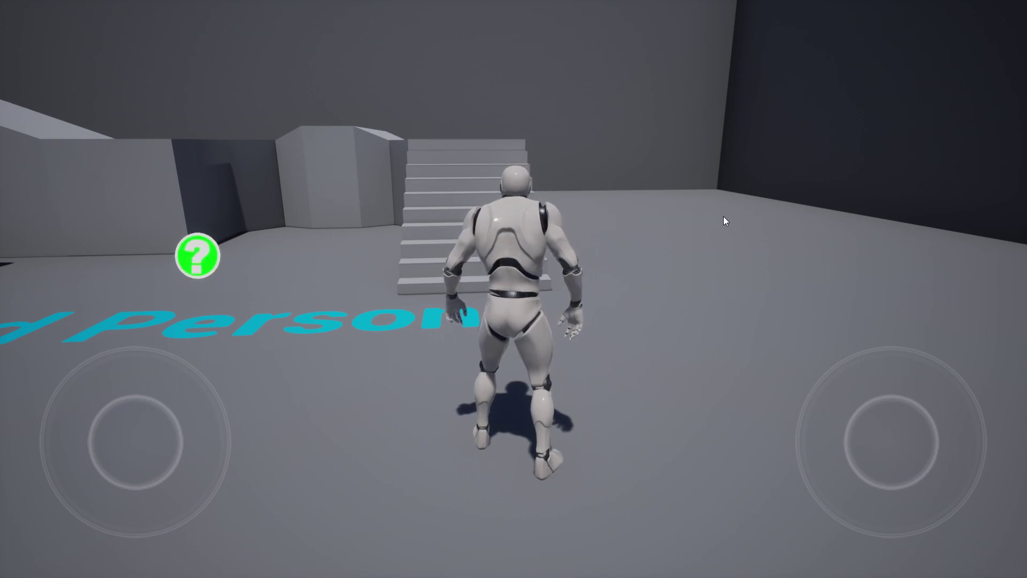